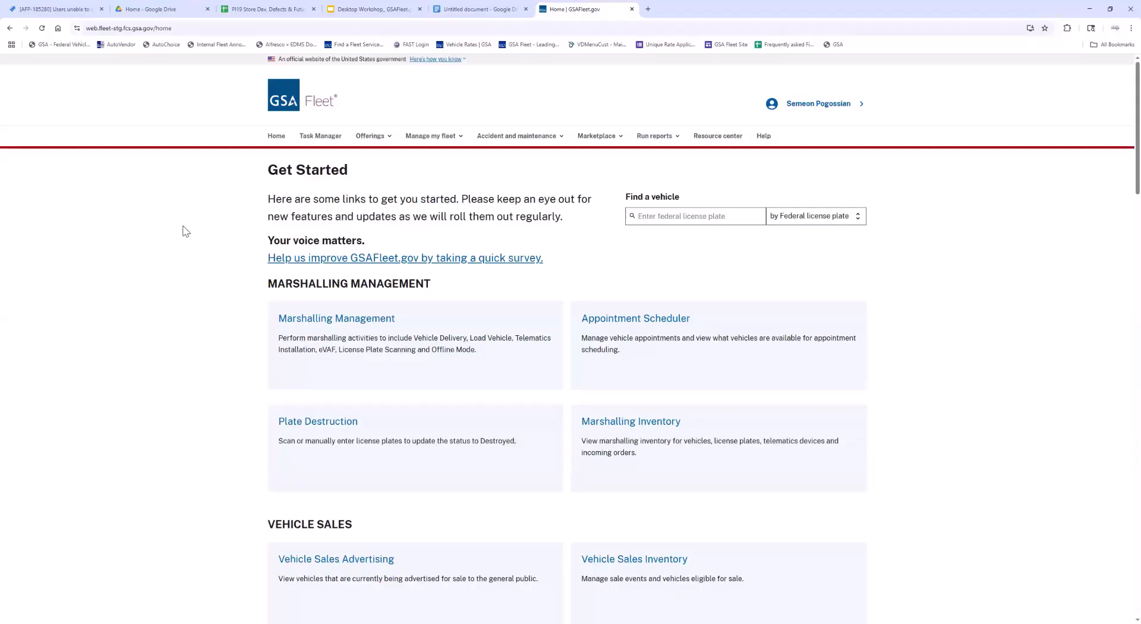
Open the Lease Vehicles area from the home page and start the feature for requesting an additional vehicle.
scroll(205, 267, down, 1)
scroll(205, 267, down, 2)
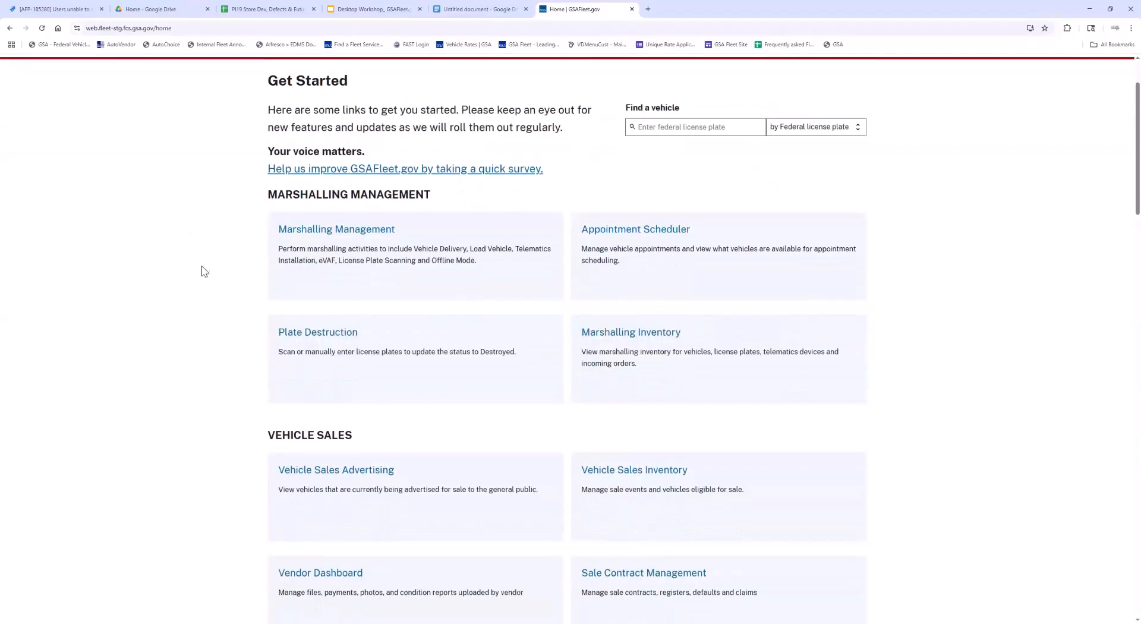
scroll(202, 268, down, 5)
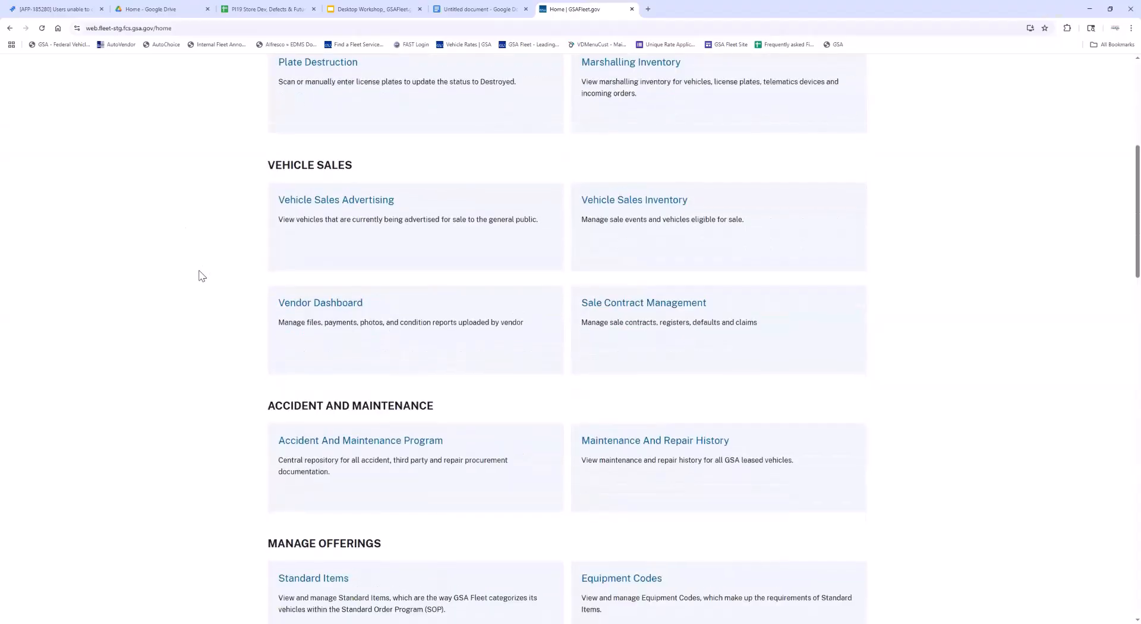
scroll(202, 276, down, 1)
scroll(201, 277, down, 5)
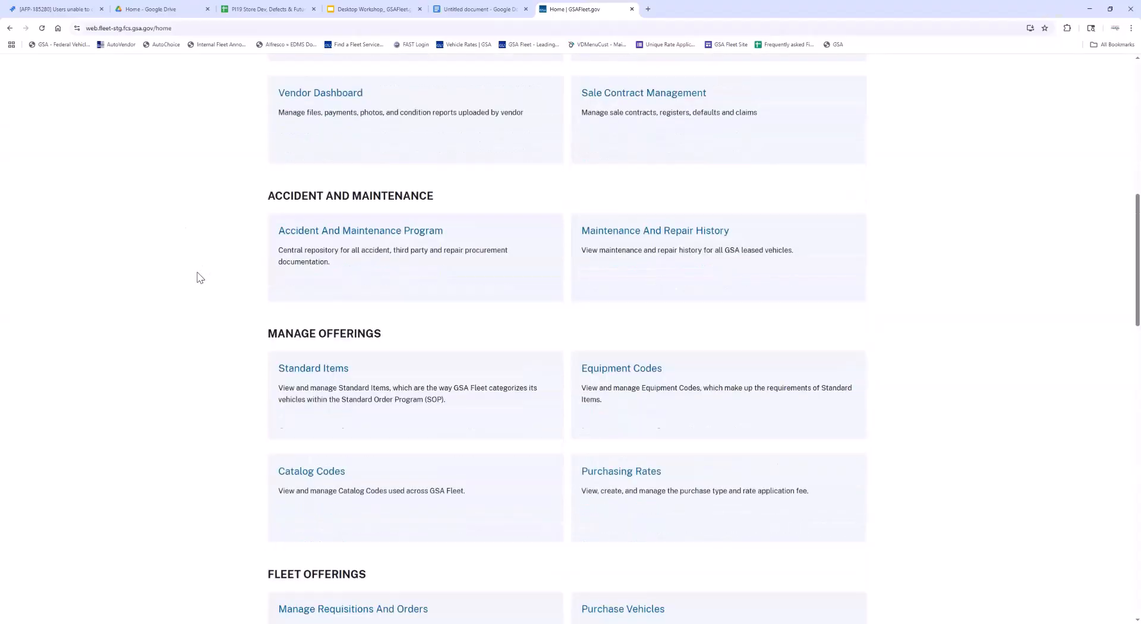
scroll(200, 278, down, 2)
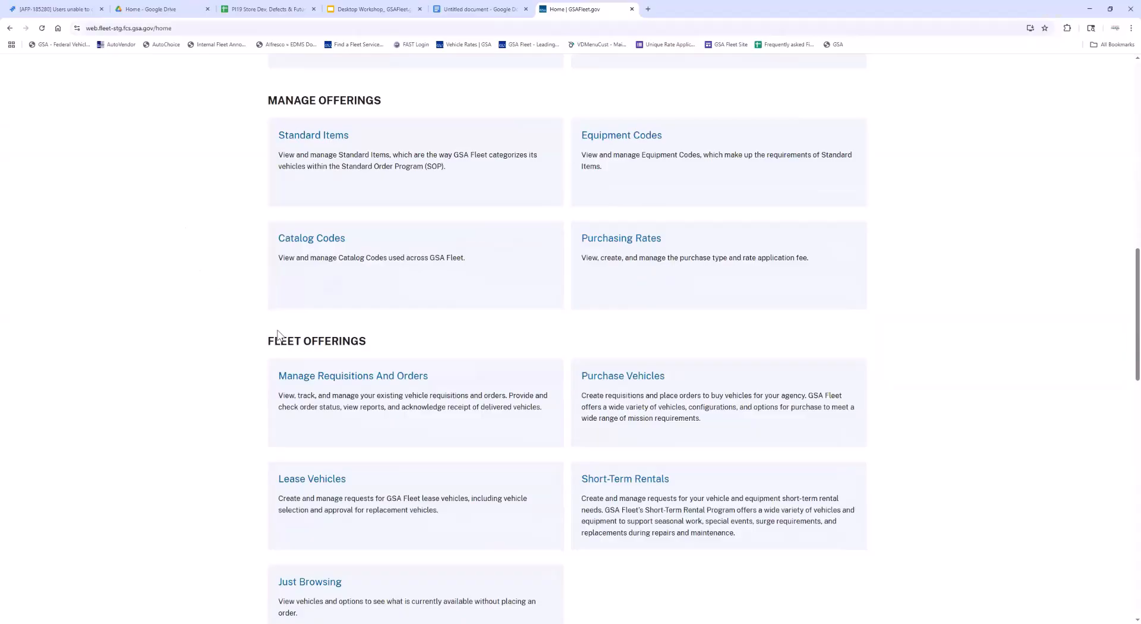
click(367, 489)
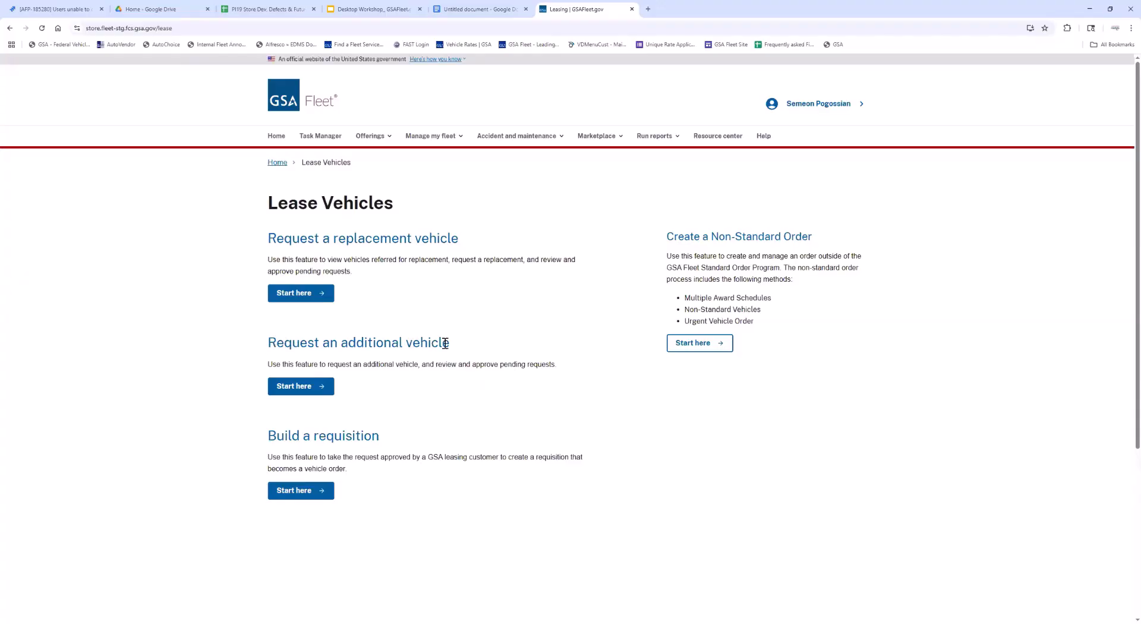
click(295, 388)
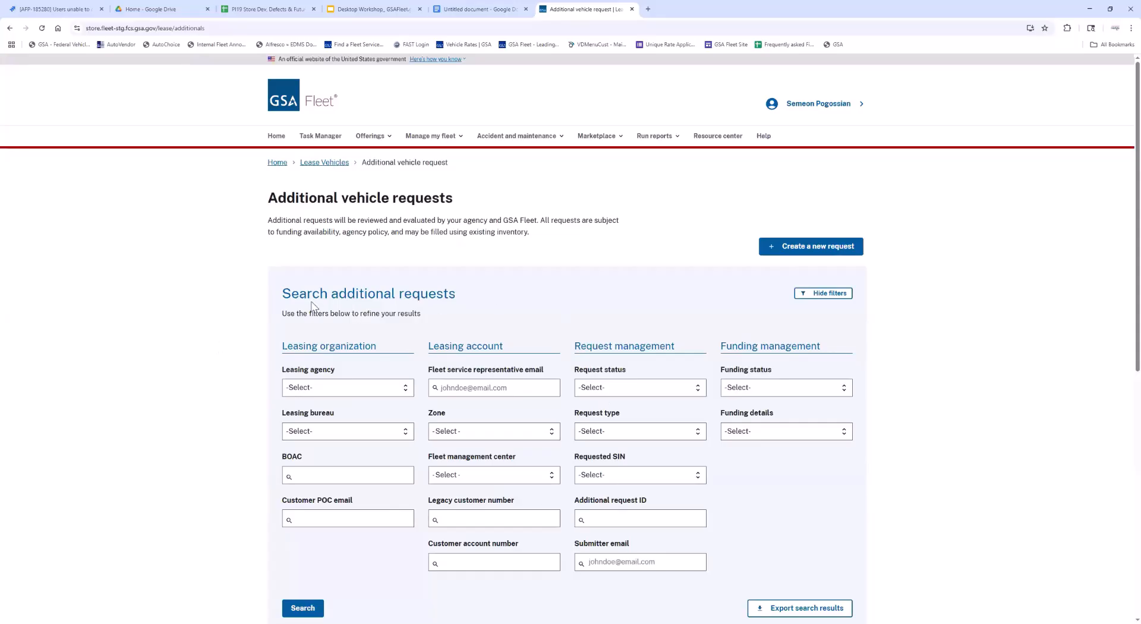
Review the additional vehicle requests page and its leasing account filters, including the zone options and legacy customer number.
scroll(261, 305, down, 1)
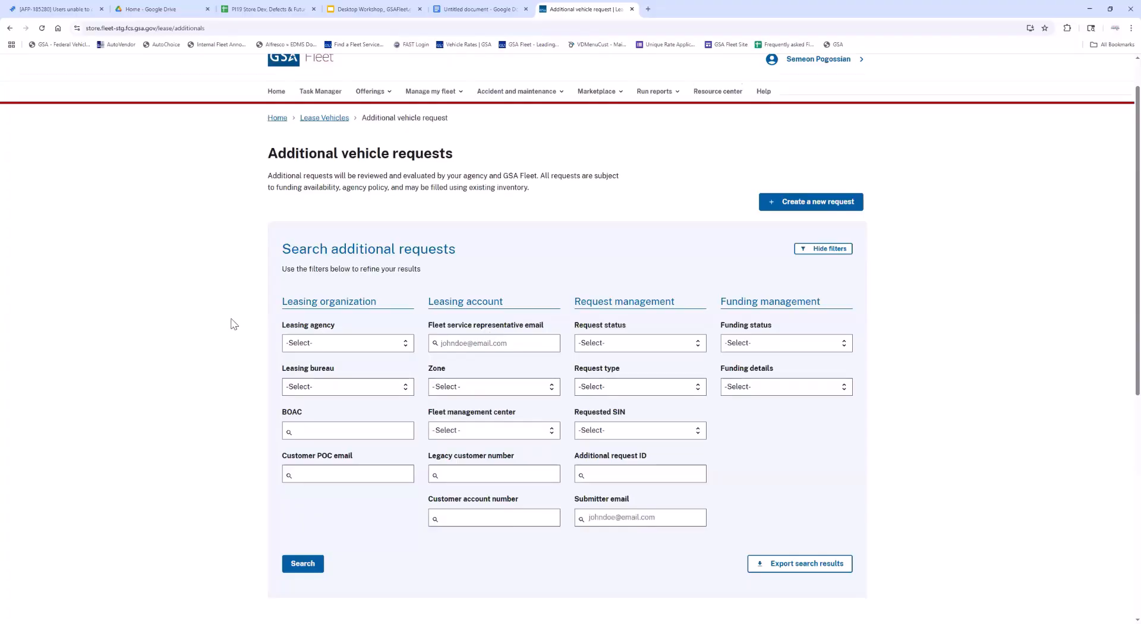
scroll(232, 321, down, 2)
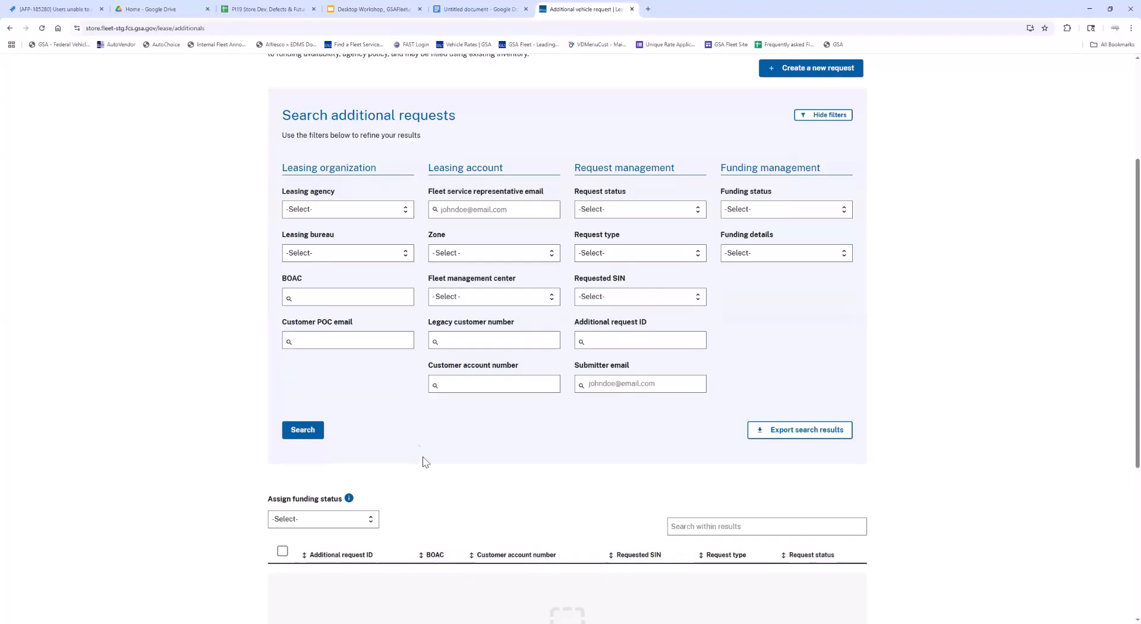
scroll(410, 440, up, 2)
scroll(404, 447, up, 1)
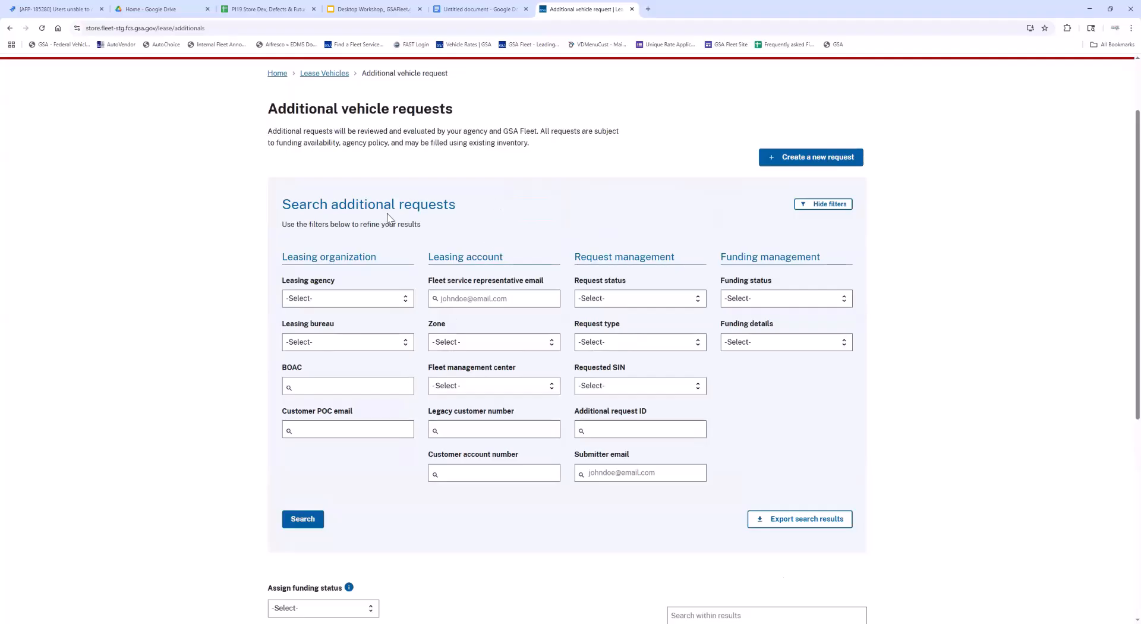
scroll(879, 232, up, 1)
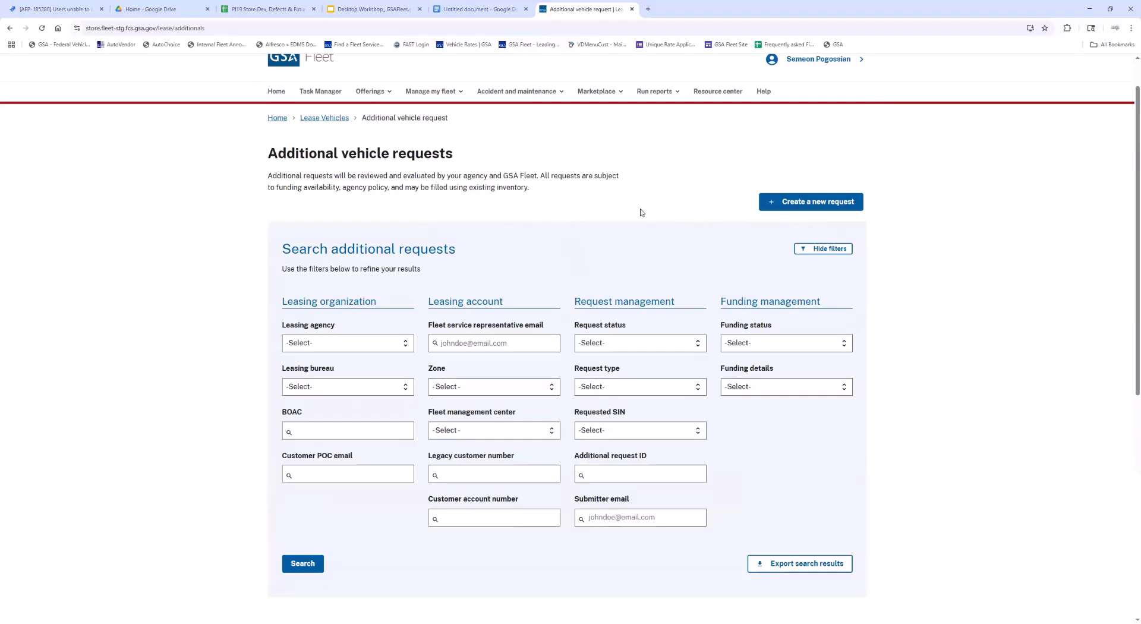
scroll(640, 209, down, 1)
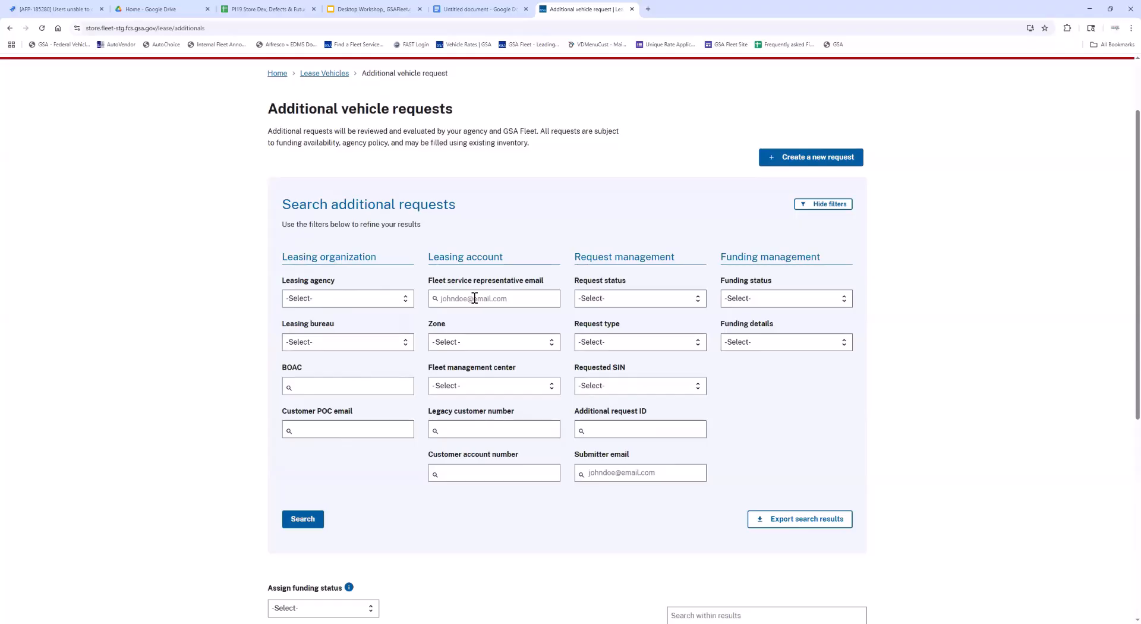
click(535, 346)
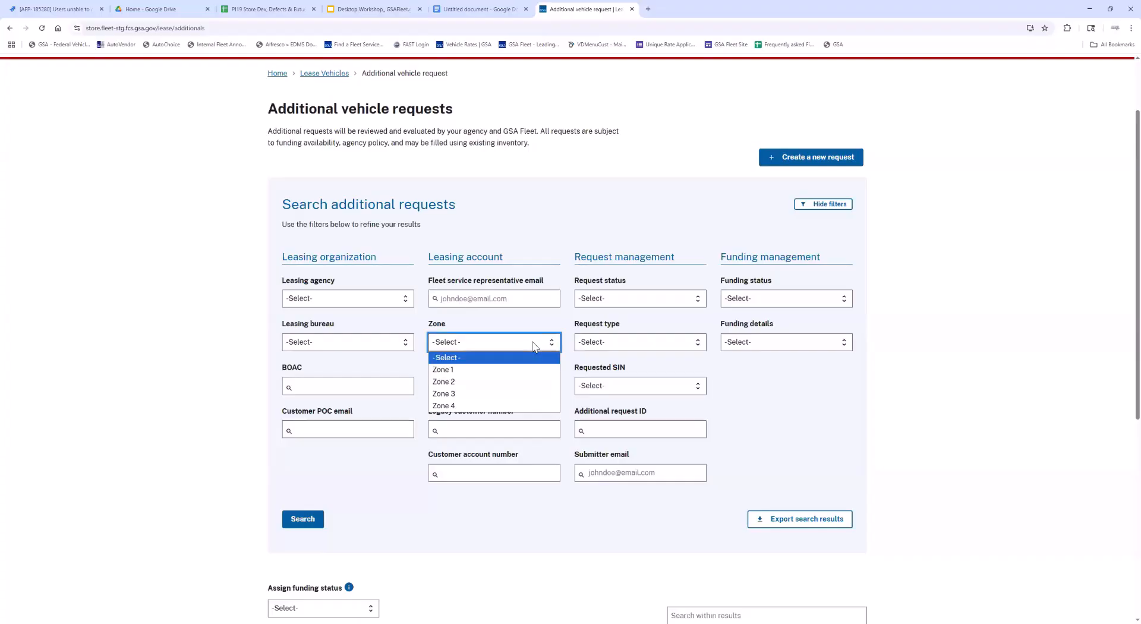
click(534, 345)
click(537, 381)
click(508, 427)
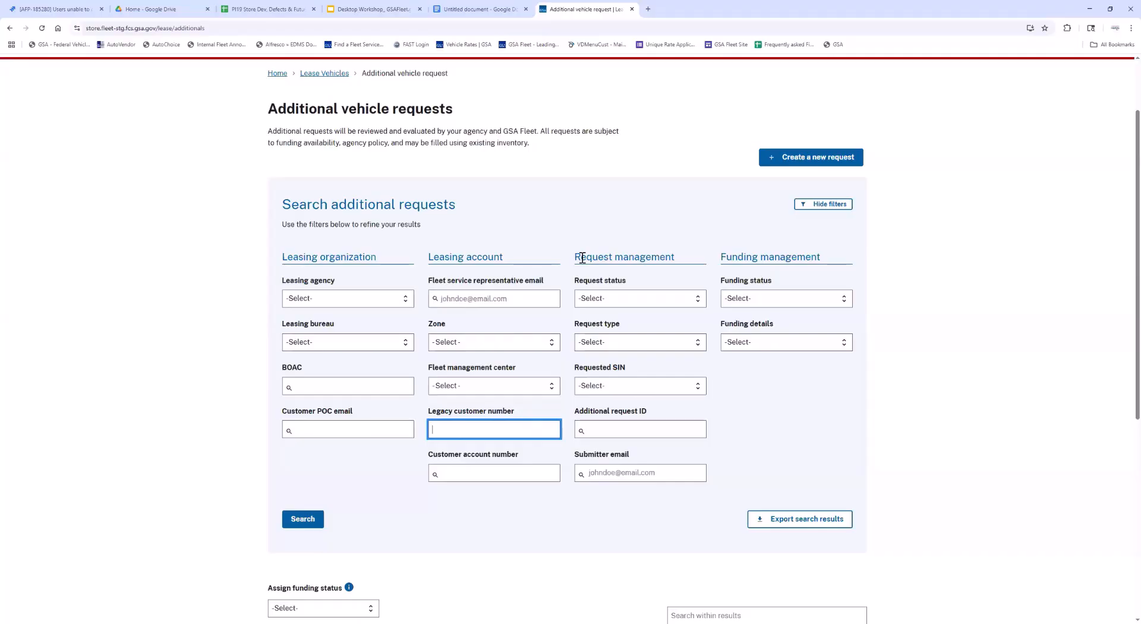
Examine the request management filters: request status, request type, requested SIN, additional request ID and submitter email.
click(632, 300)
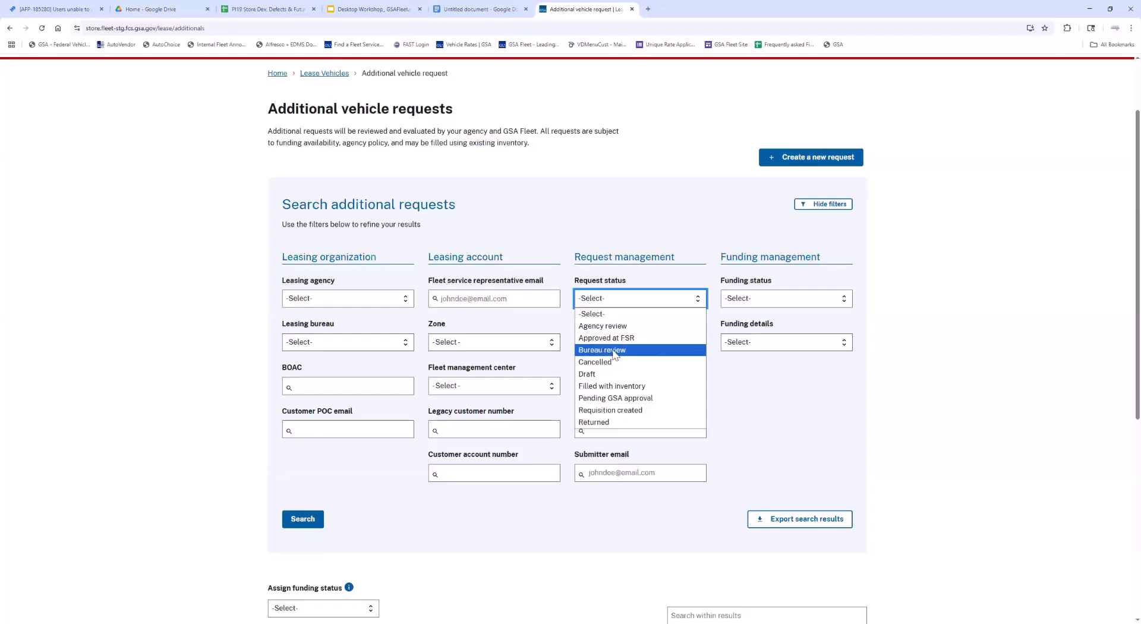
click(697, 299)
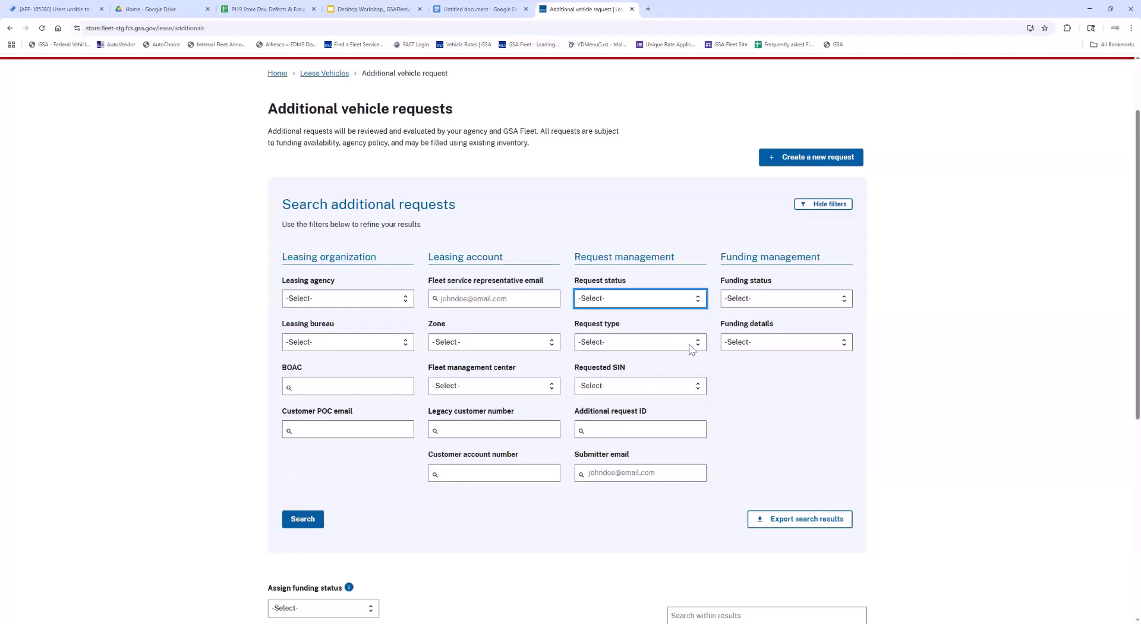
click(691, 349)
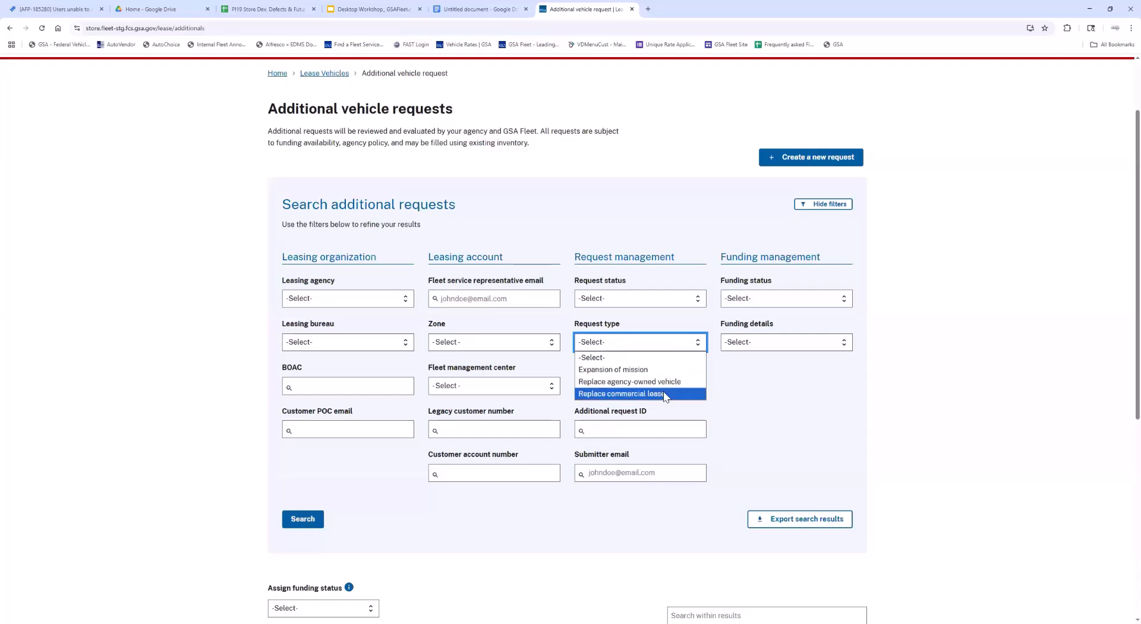
click(703, 337)
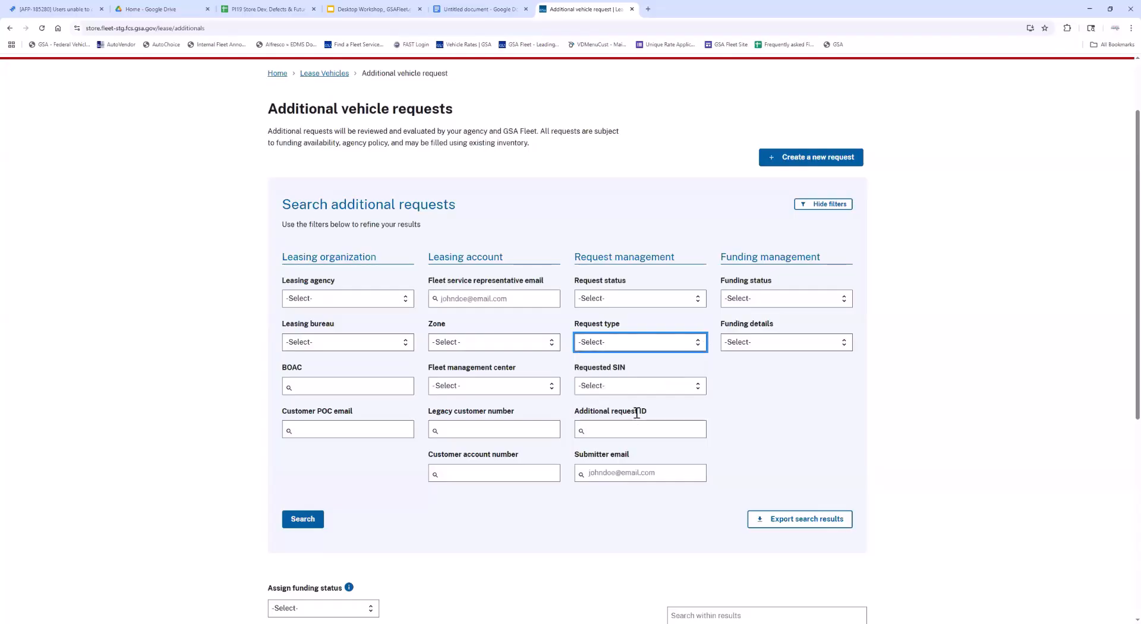
click(670, 393)
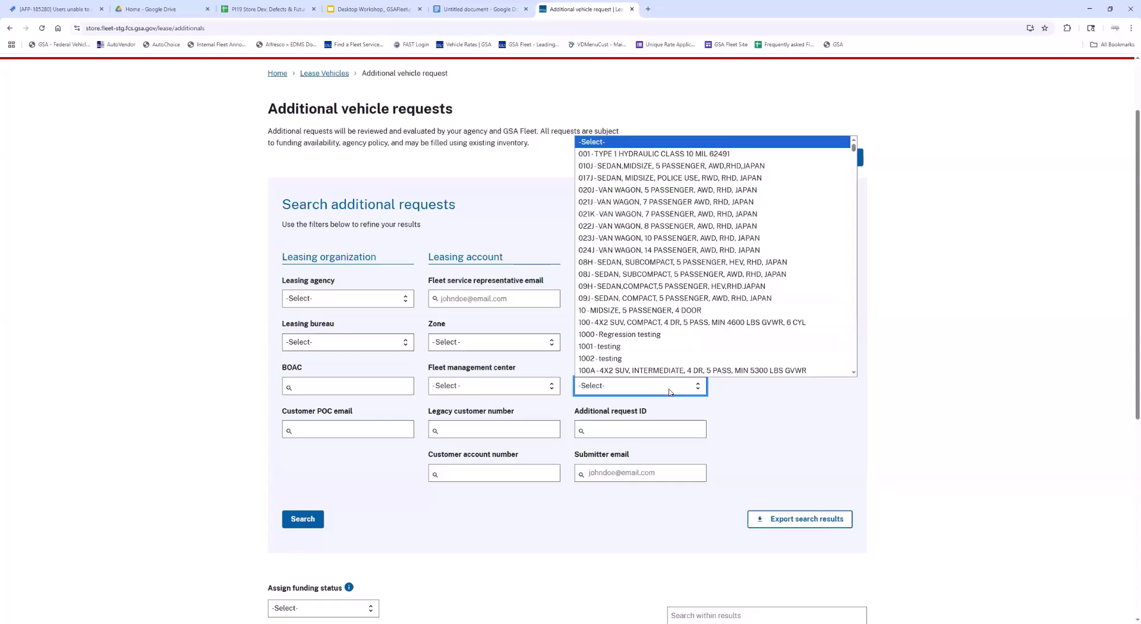
click(670, 390)
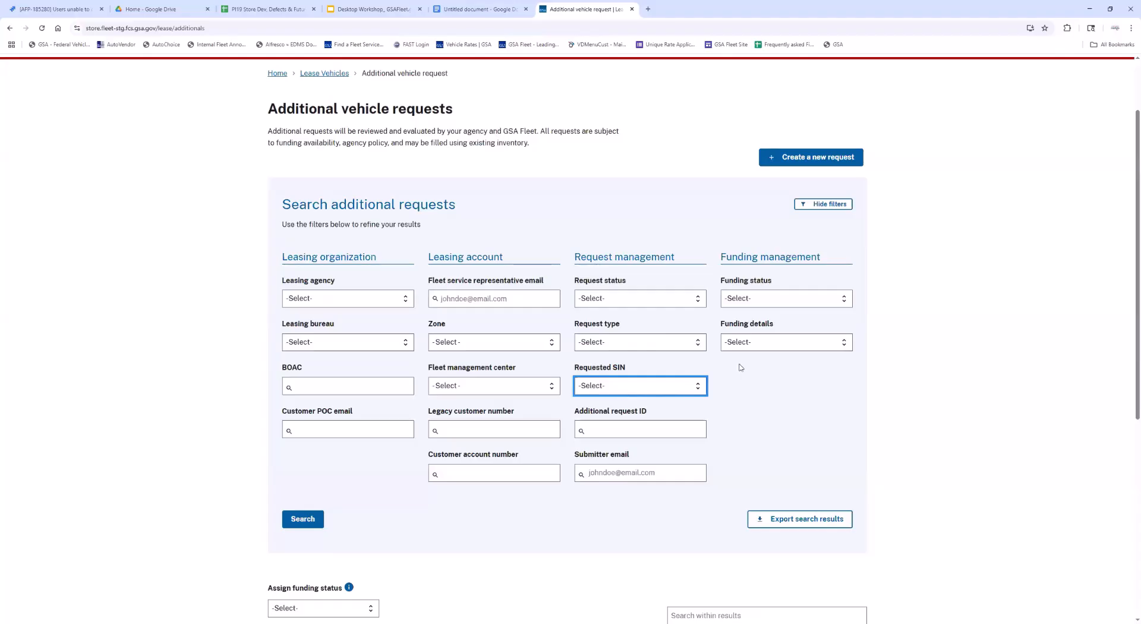
click(600, 431)
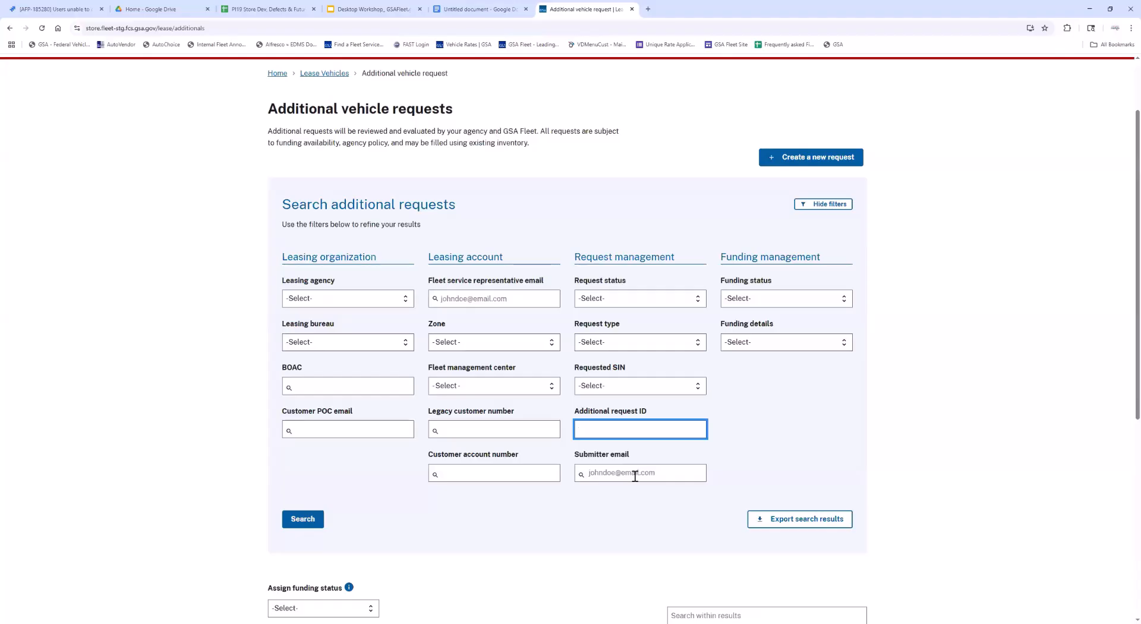
click(589, 477)
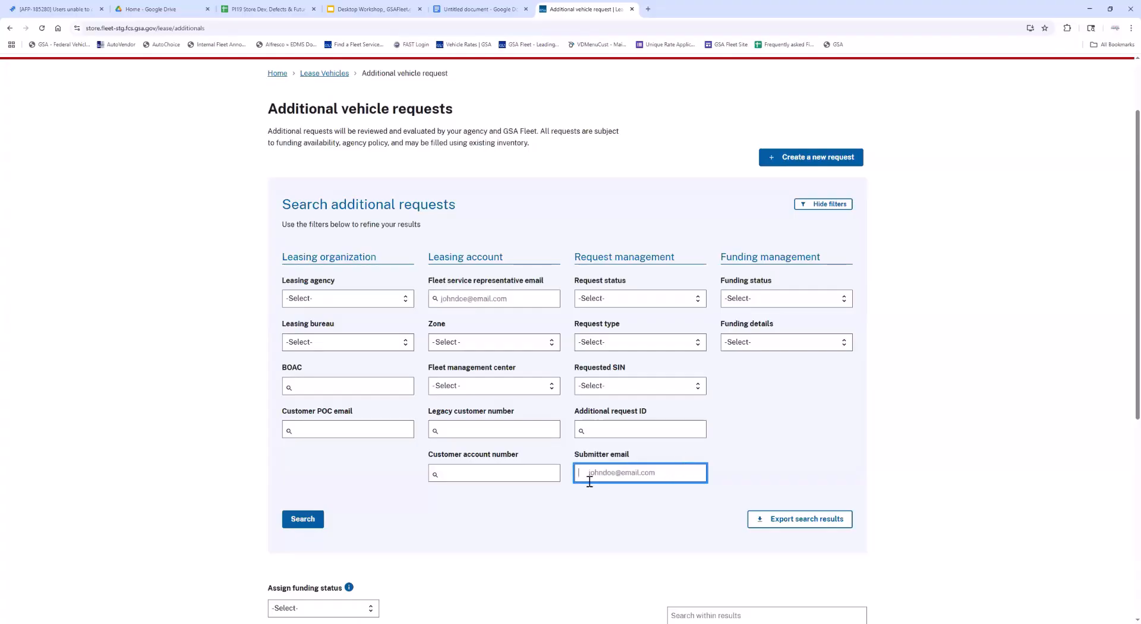
Search the additional requests with the leasing agency set to 022-Agency 22.
scroll(400, 426, down, 1)
scroll(405, 381, up, 2)
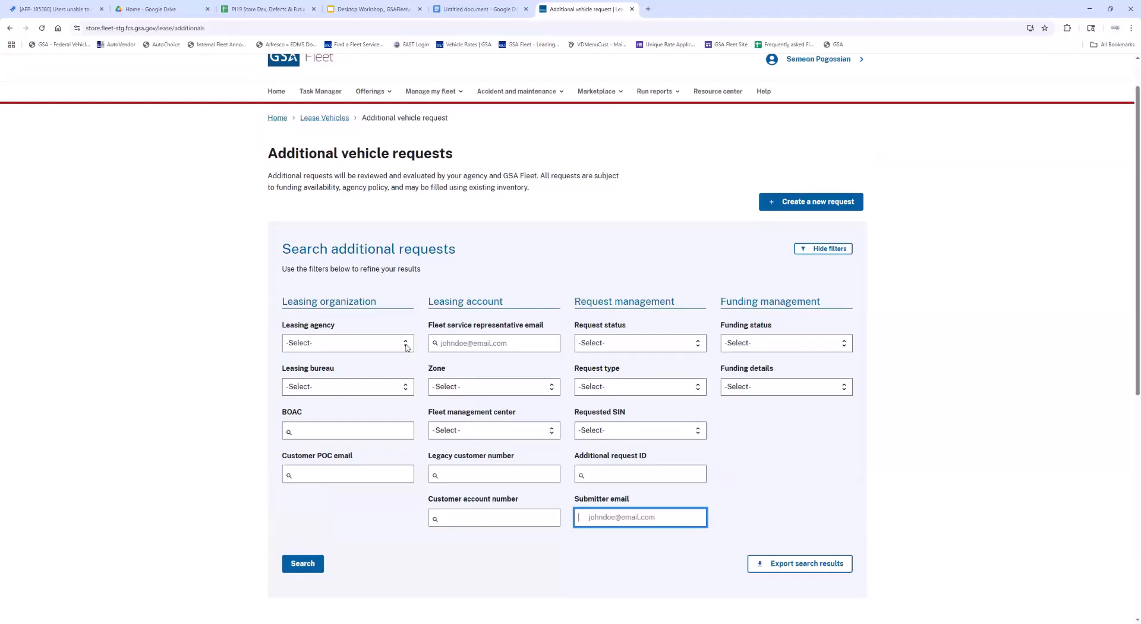
click(405, 344)
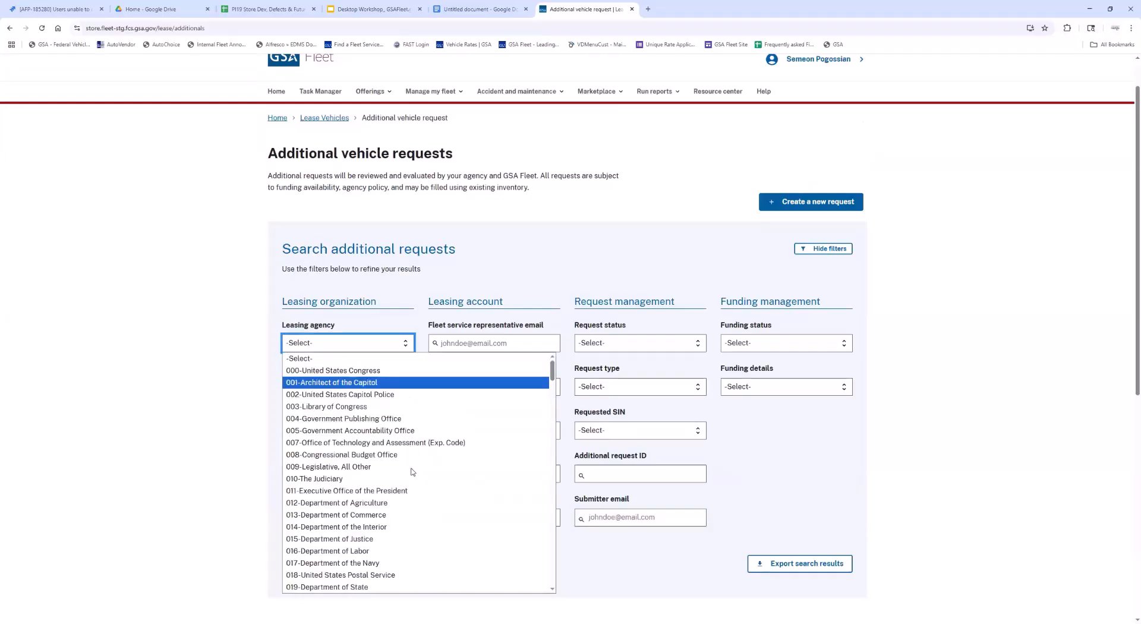
scroll(406, 535, down, 3)
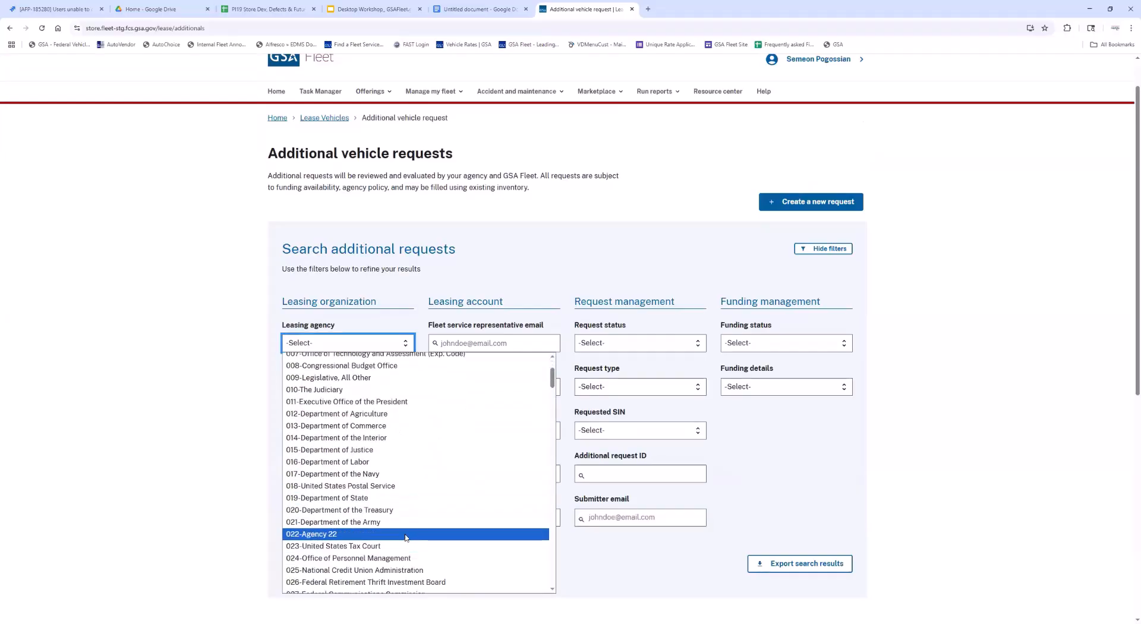
click(406, 534)
scroll(189, 440, down, 2)
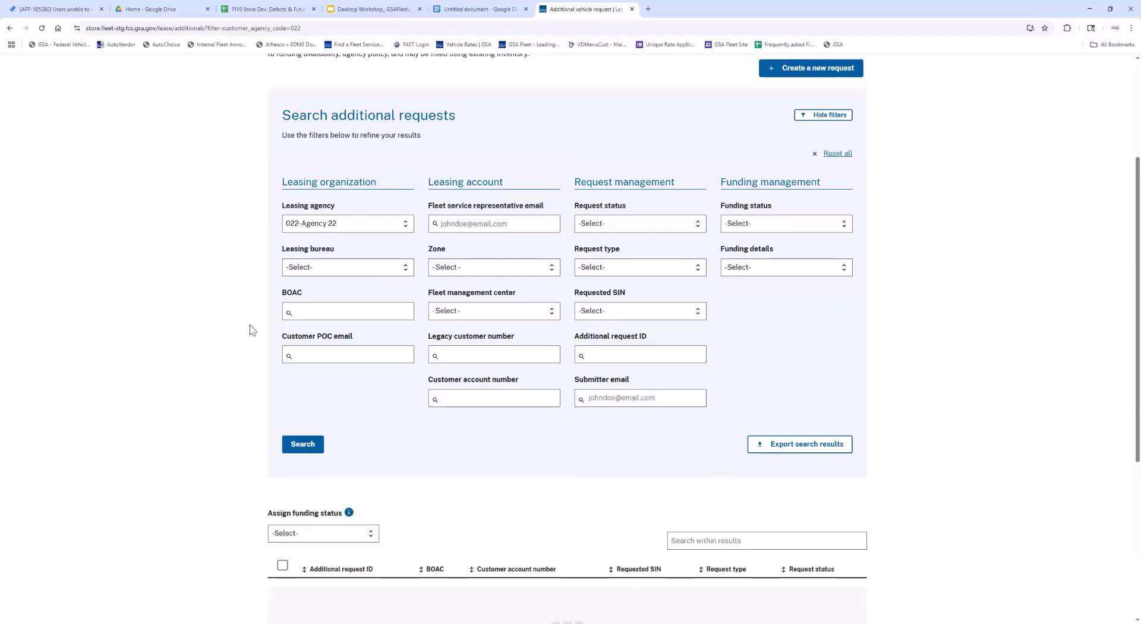
click(297, 447)
click(310, 452)
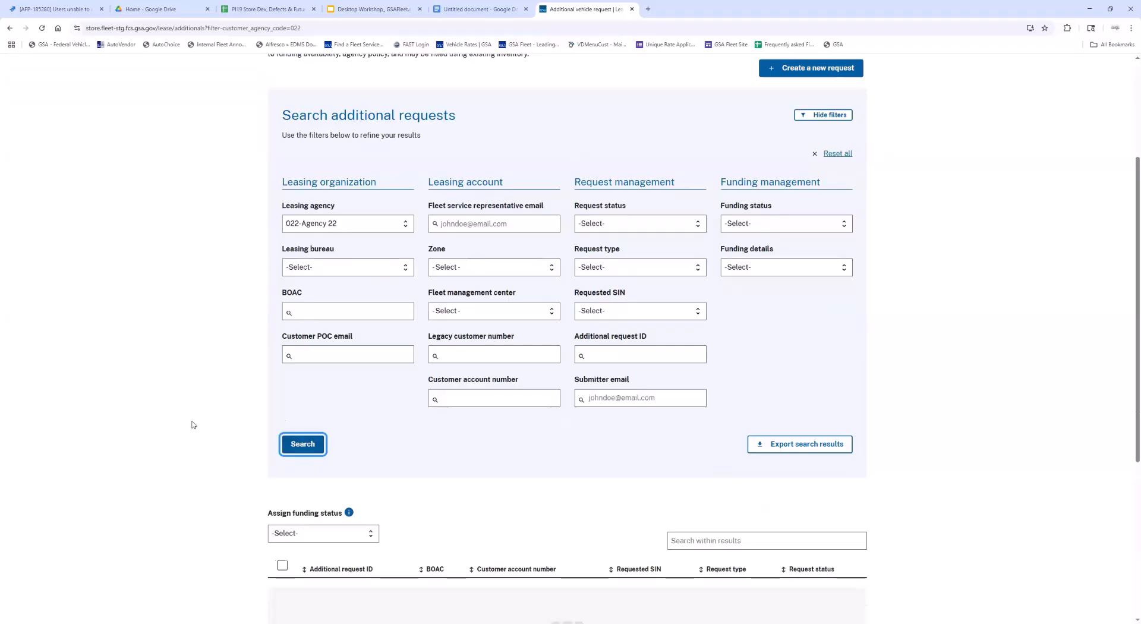
scroll(192, 425, down, 3)
scroll(194, 425, down, 1)
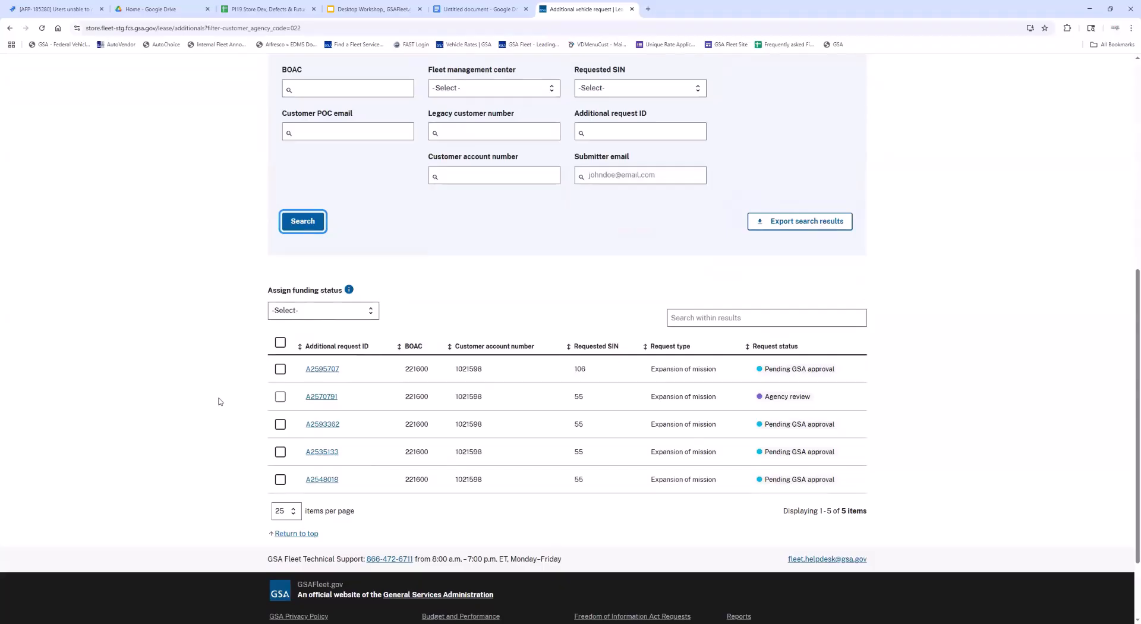
Search within the results for 106, and clear that search term.
scroll(753, 408, up, 2)
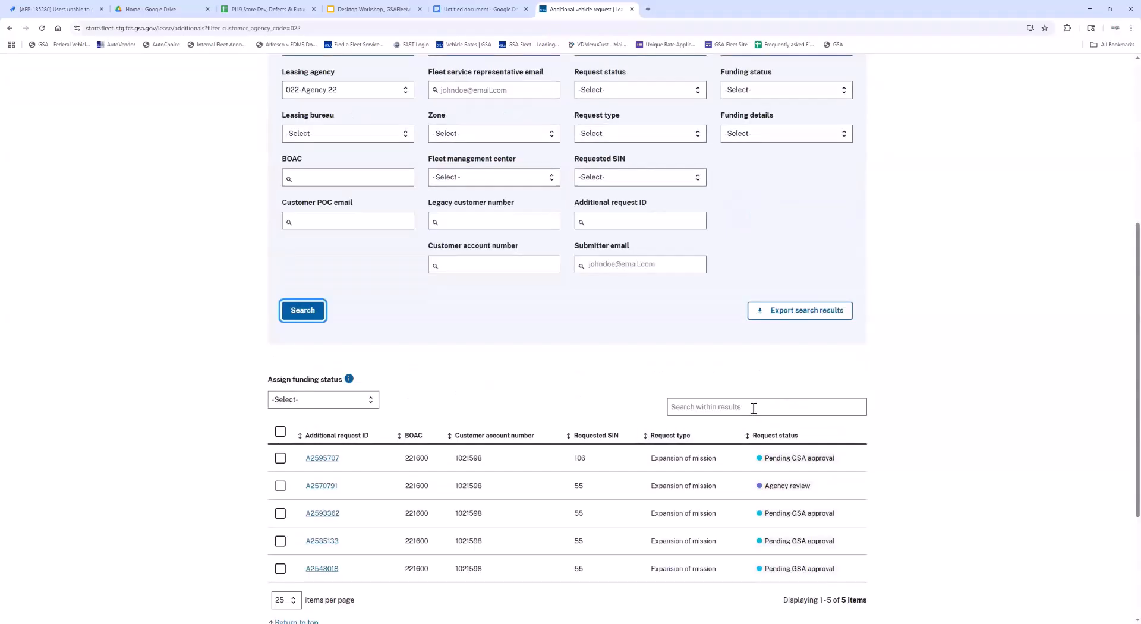
click(753, 408)
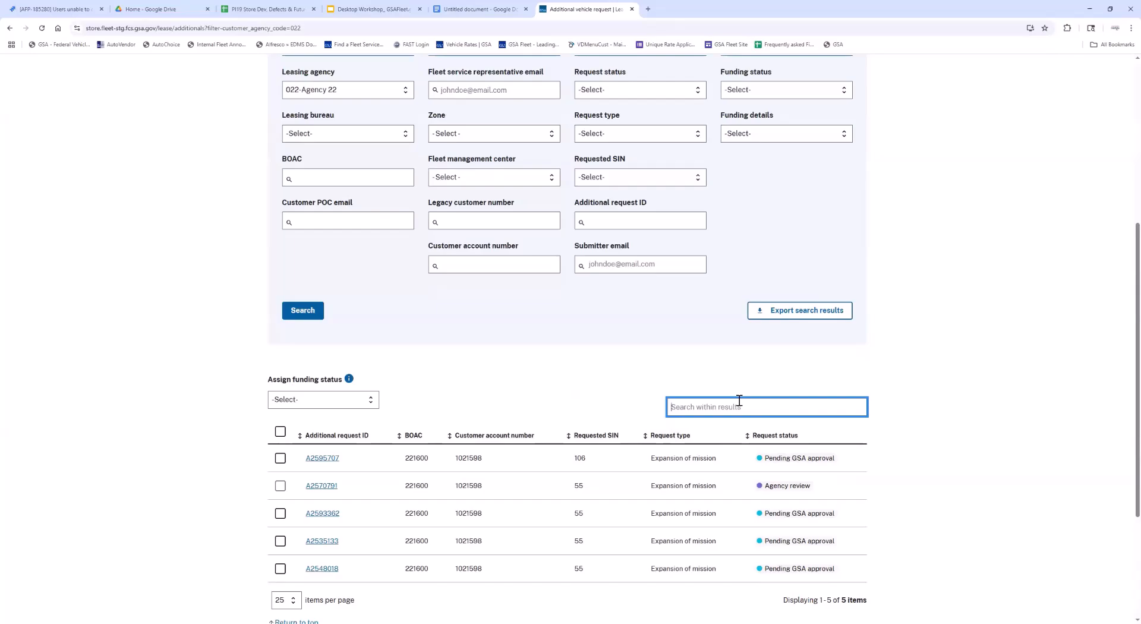
text(106)
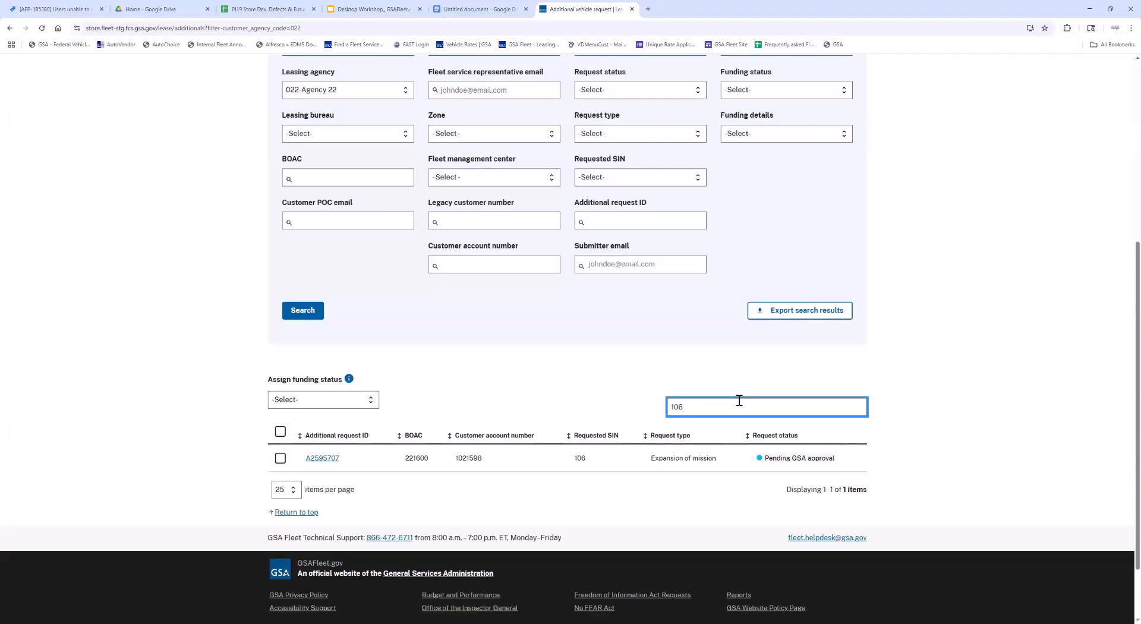
key(BackSpace)
key(BackSpace)
key(BackSpace)
click(903, 433)
Export the search results for the additional vehicle requests of Agency 22.
scroll(905, 432, up, 2)
scroll(905, 433, up, 3)
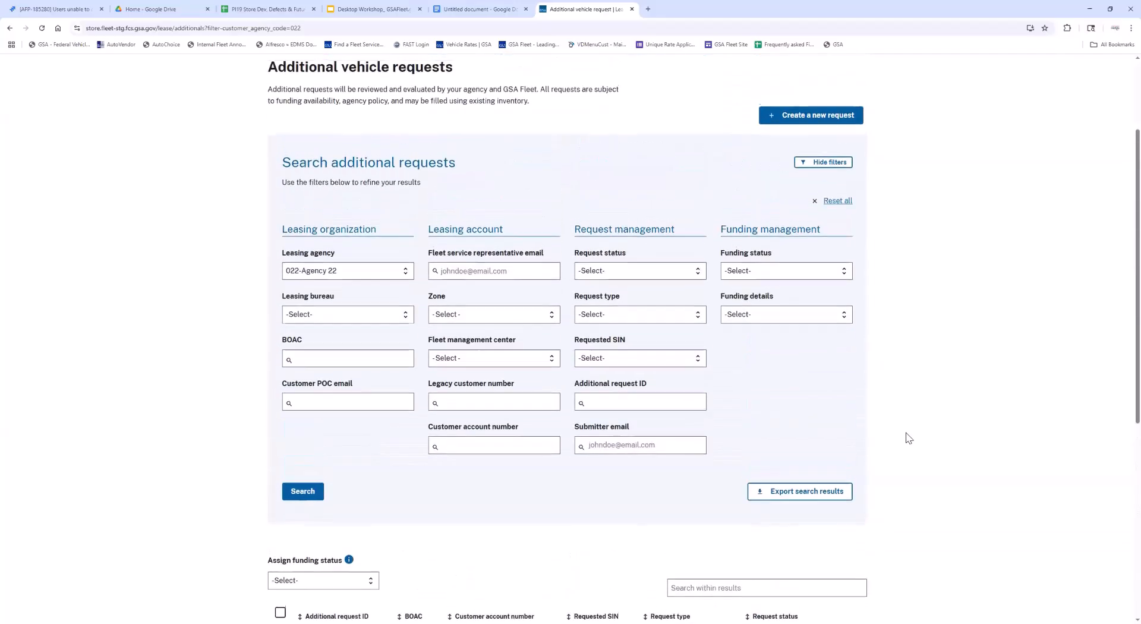
scroll(534, 485, down, 1)
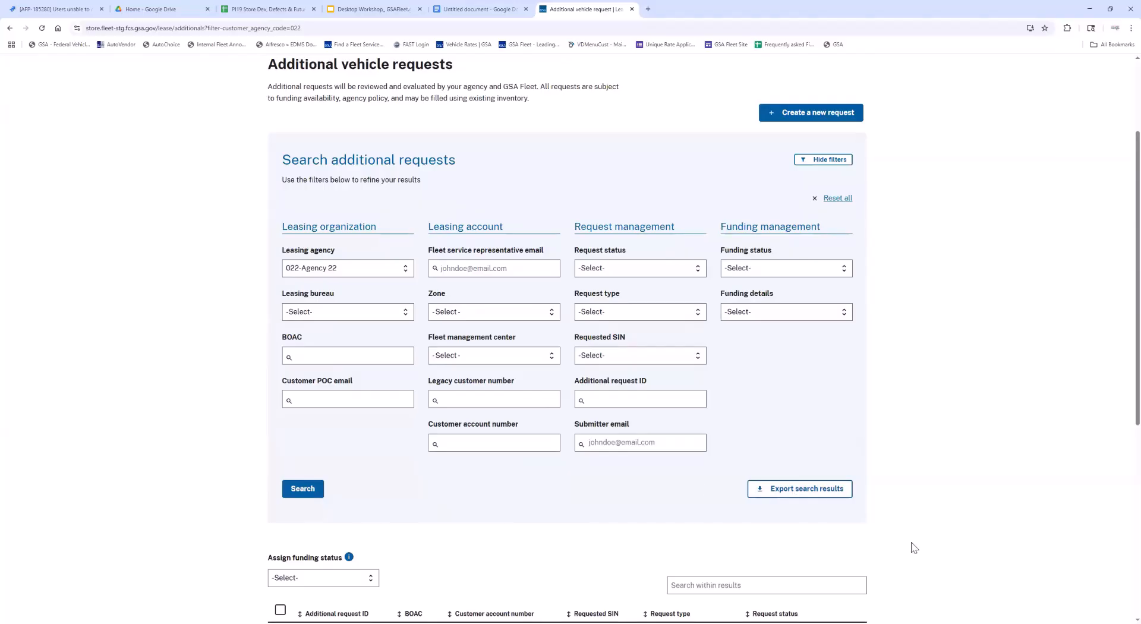
scroll(915, 548, down, 1)
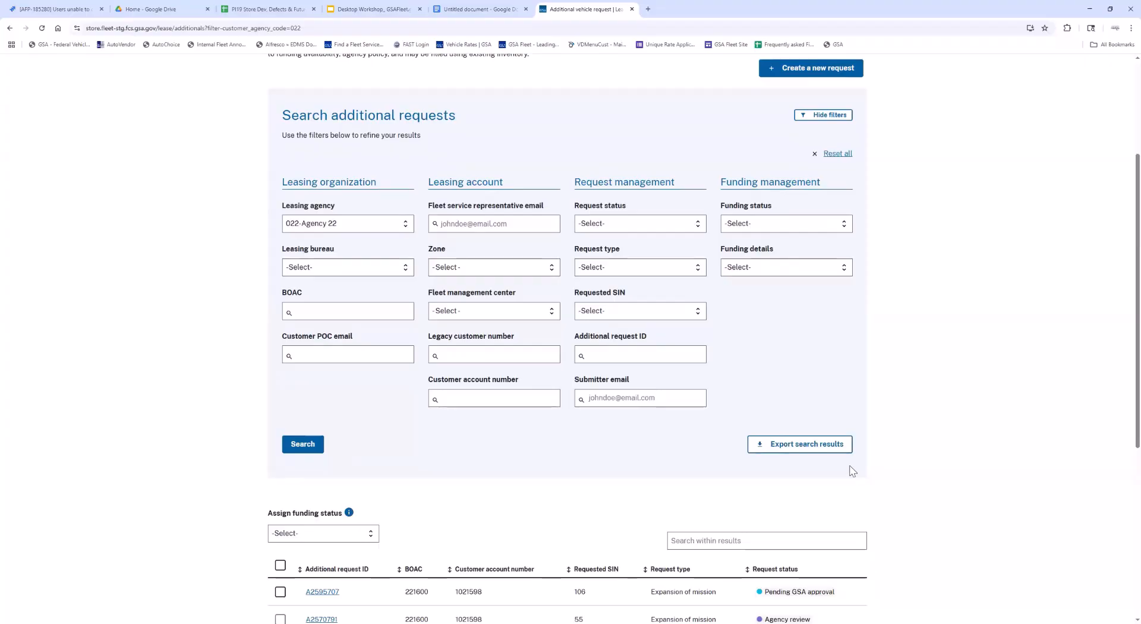
click(798, 451)
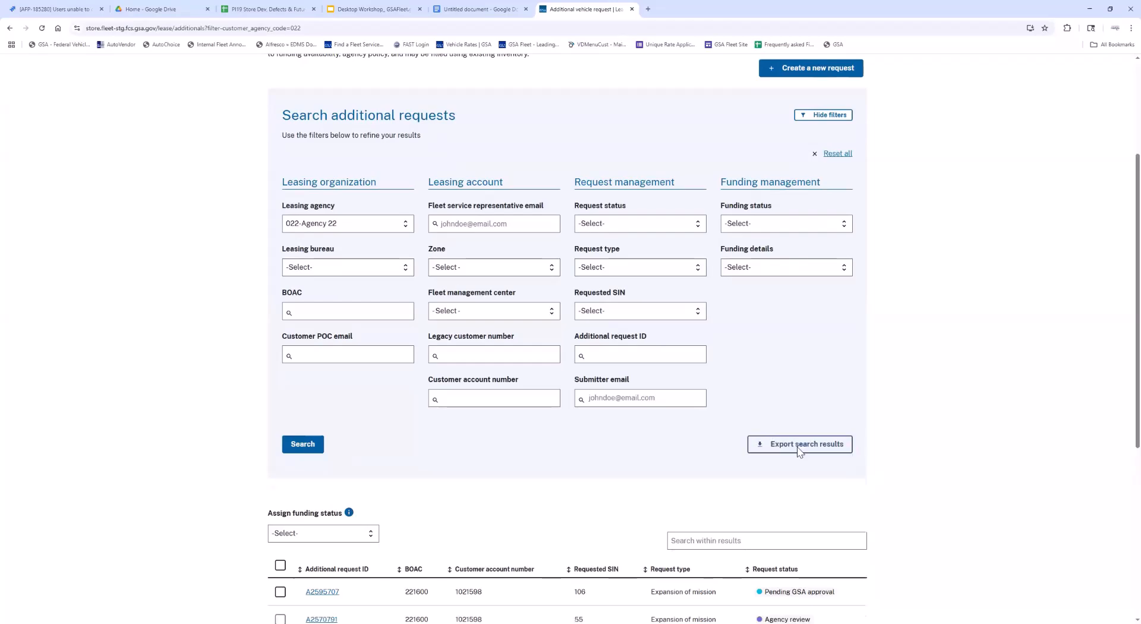
scroll(927, 467, down, 1)
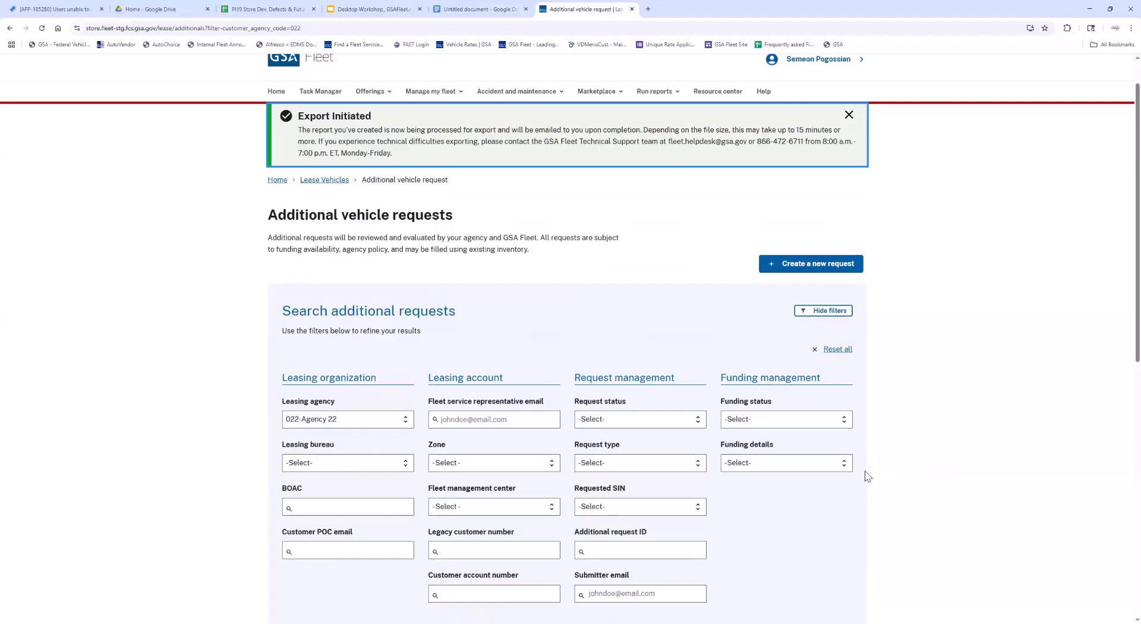
Start creating a new additional vehicle request.
scroll(764, 339, down, 2)
scroll(936, 384, up, 1)
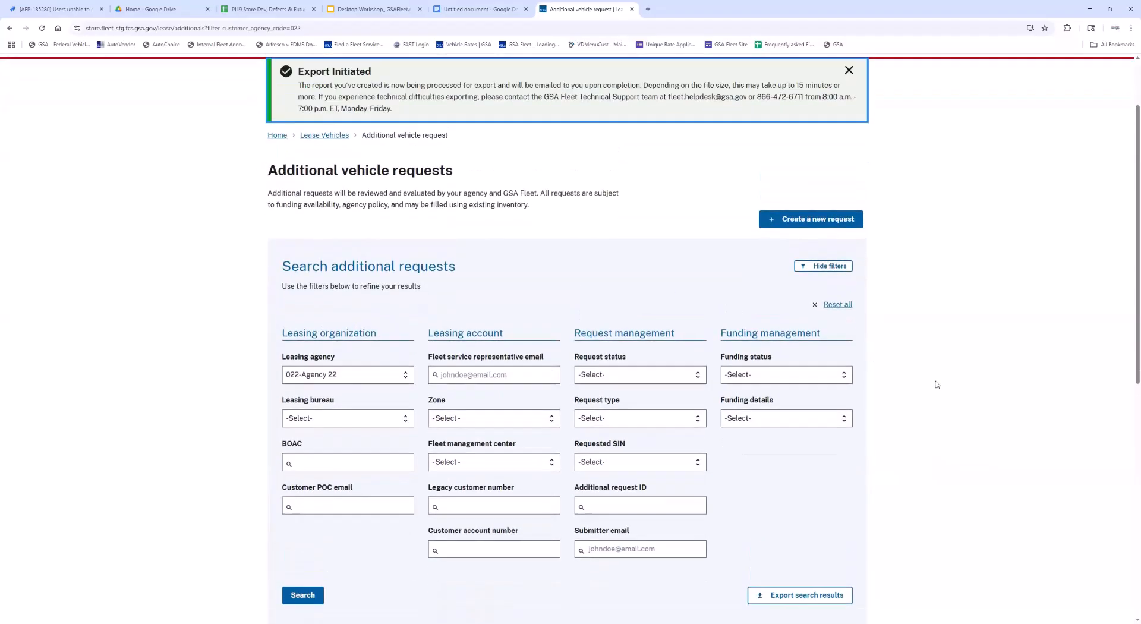
scroll(990, 361, up, 1)
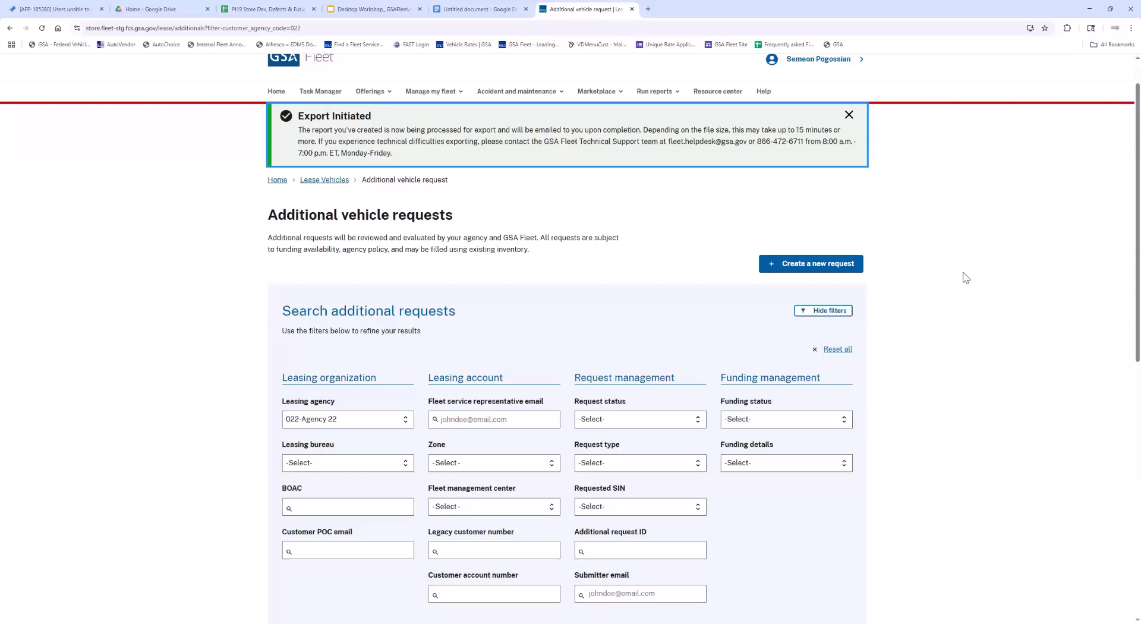
click(776, 267)
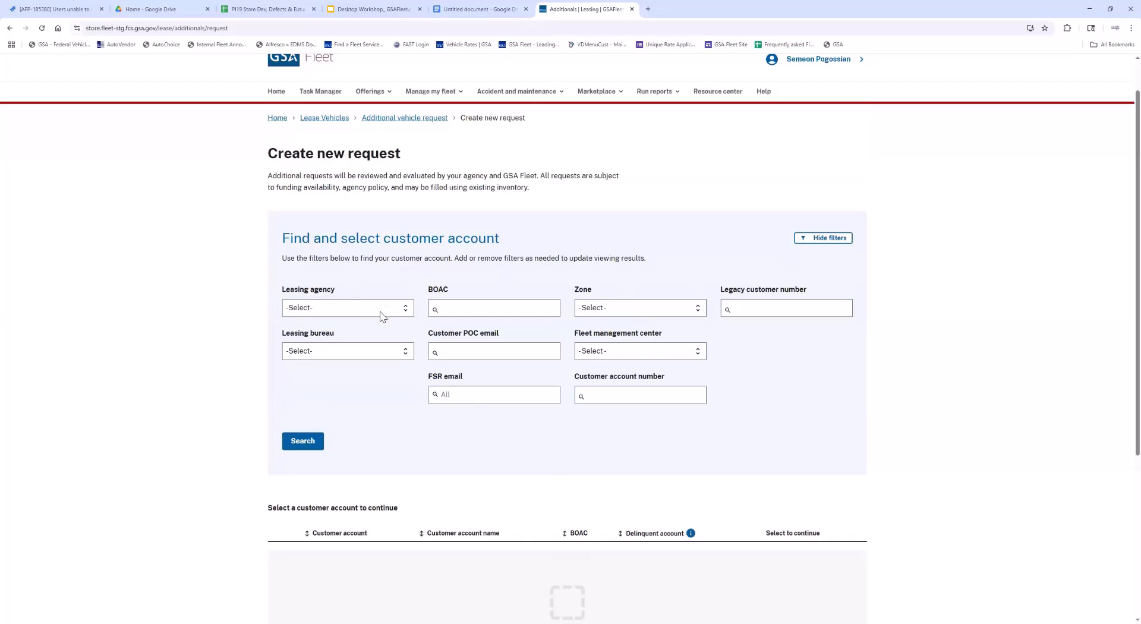
Search for customer accounts with the leasing agency set to 022-Agency 22.
drag(283, 290, 311, 290)
drag(331, 333, 287, 334)
click(291, 332)
drag(428, 334, 499, 335)
click(498, 334)
click(405, 309)
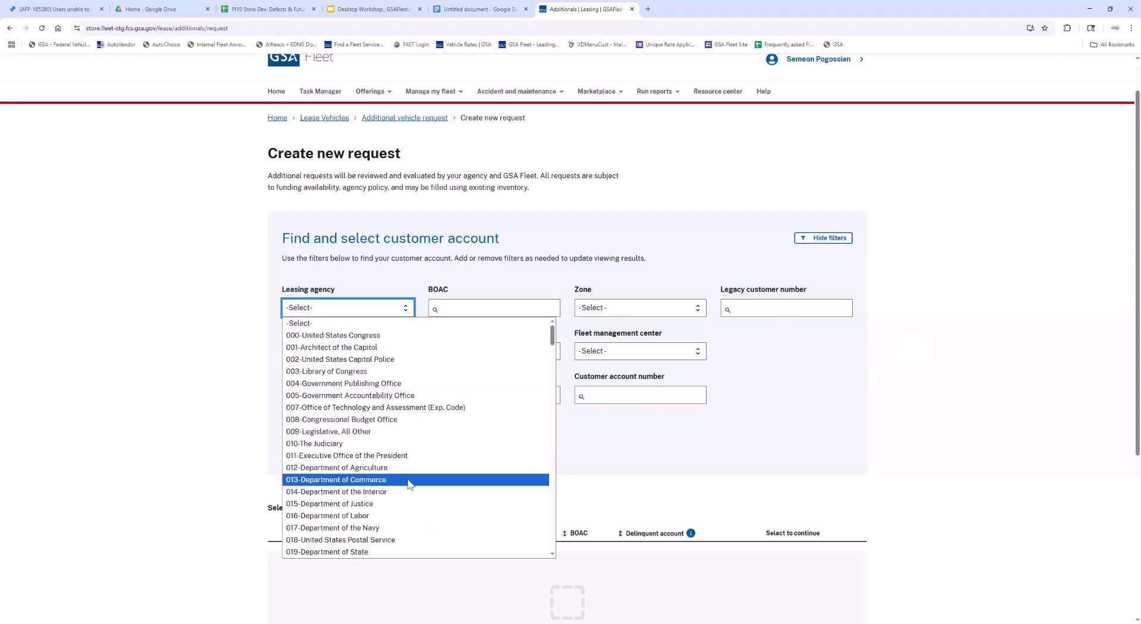
scroll(410, 416, down, 3)
key(Up)
key(Return)
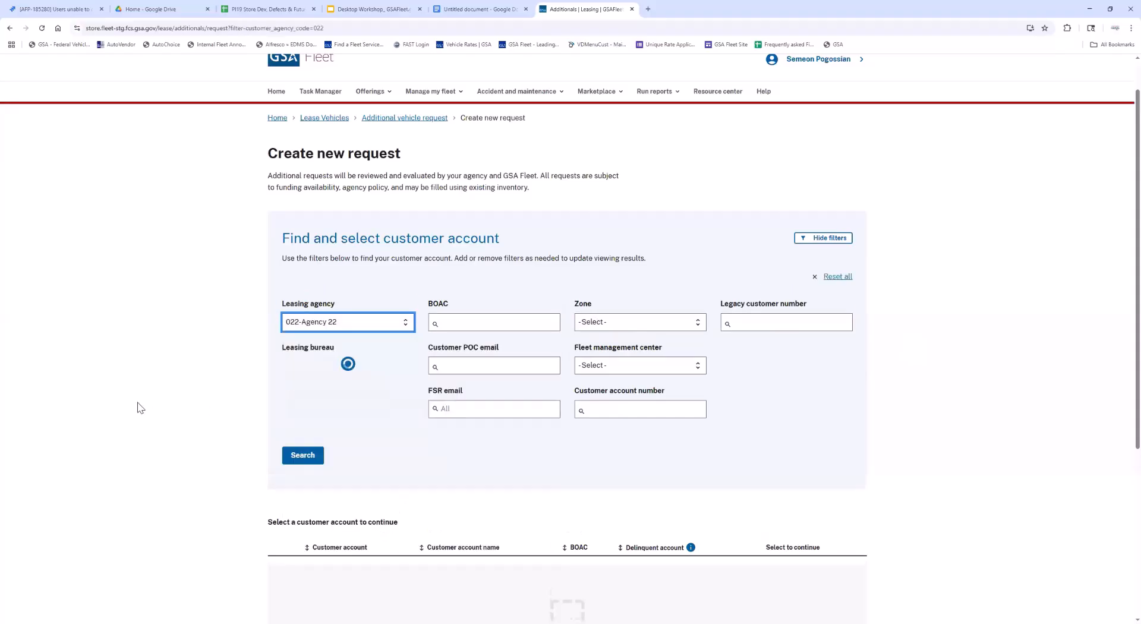
scroll(194, 390, down, 1)
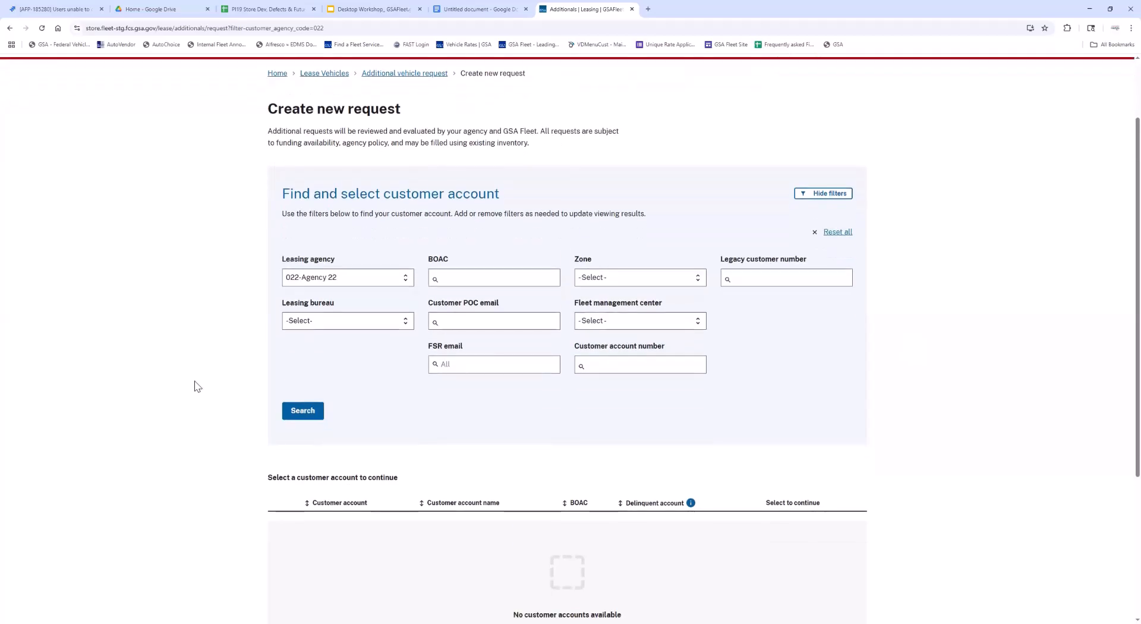
click(306, 416)
scroll(703, 407, down, 1)
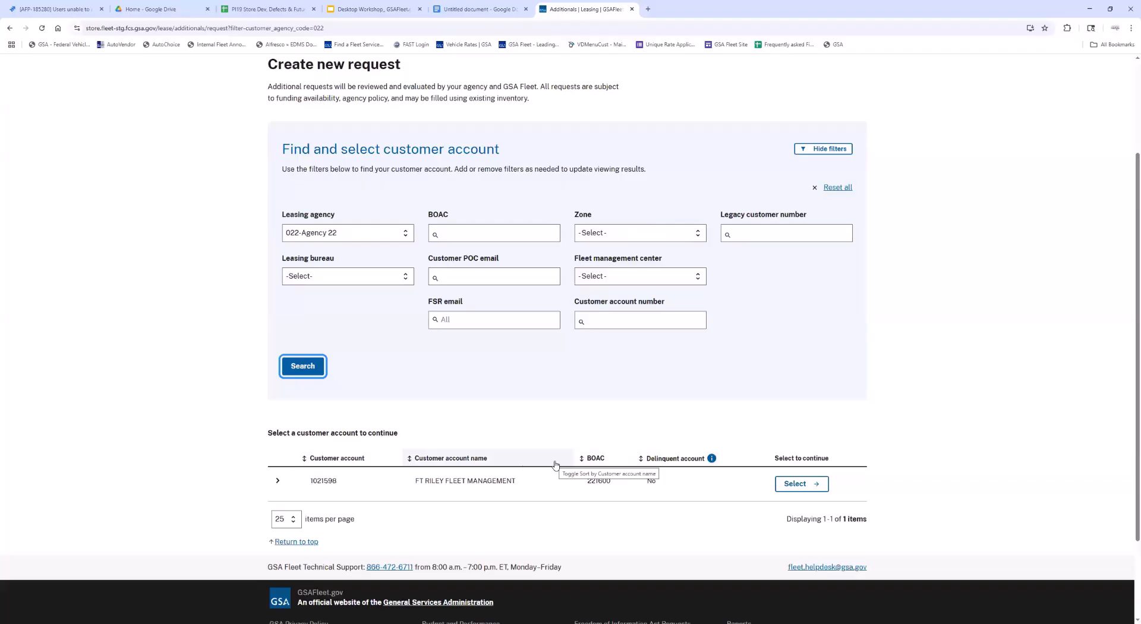
Examine the FT RILEY FLEET MANAGEMENT account and its expanded details: address, legacy customer number, FMC and FSR.
drag(310, 480, 337, 483)
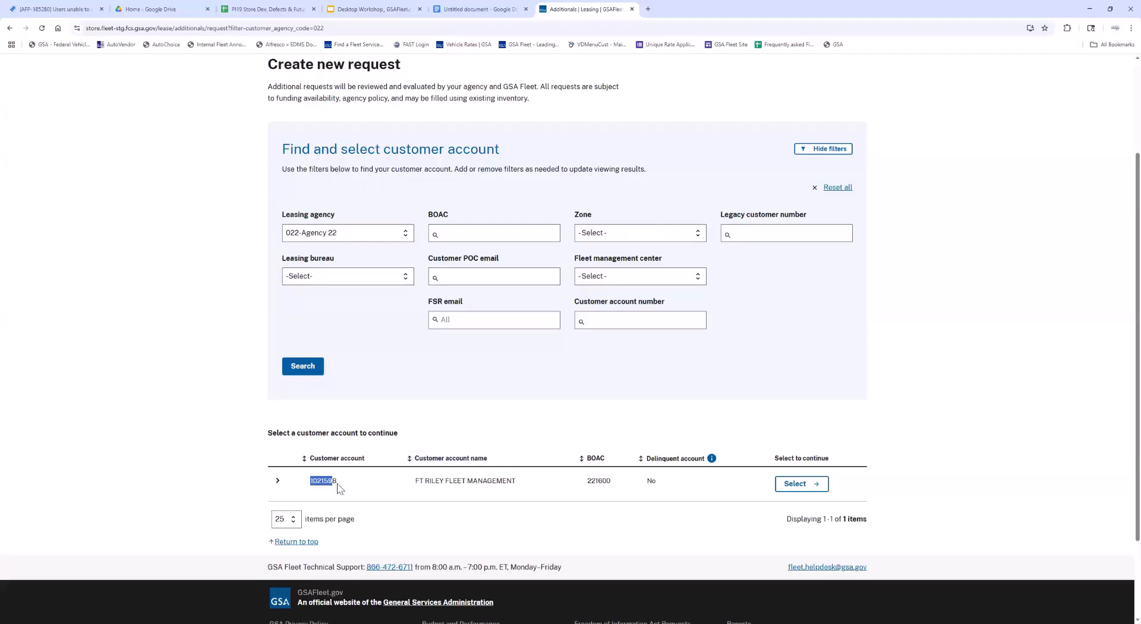
drag(416, 481, 469, 483)
double_click(469, 483)
click(469, 483)
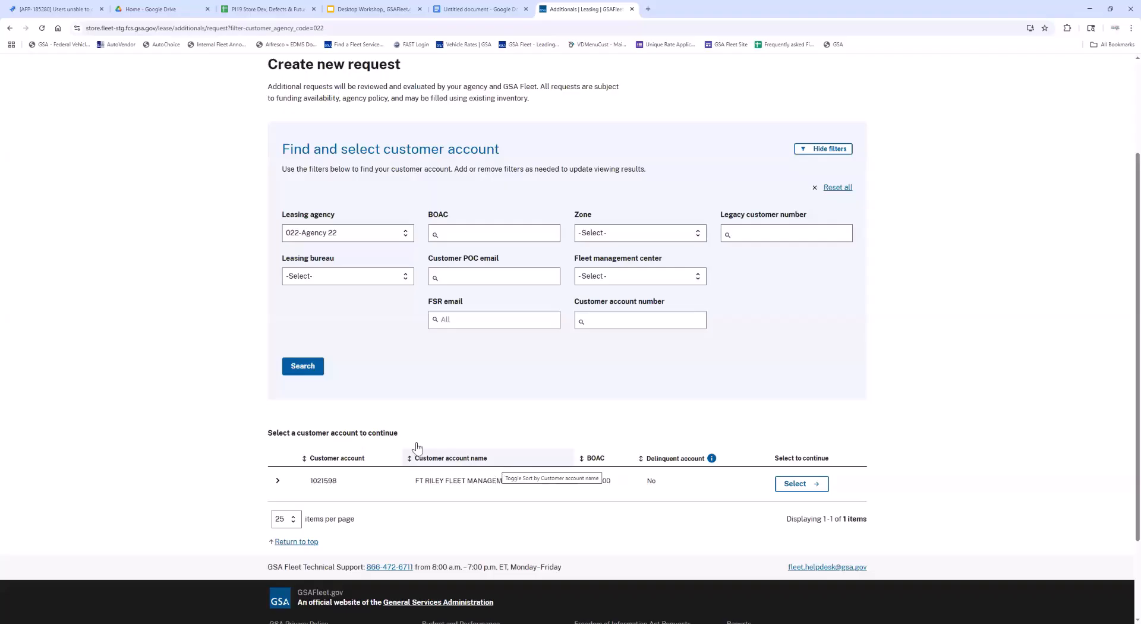
click(276, 481)
scroll(297, 496, down, 2)
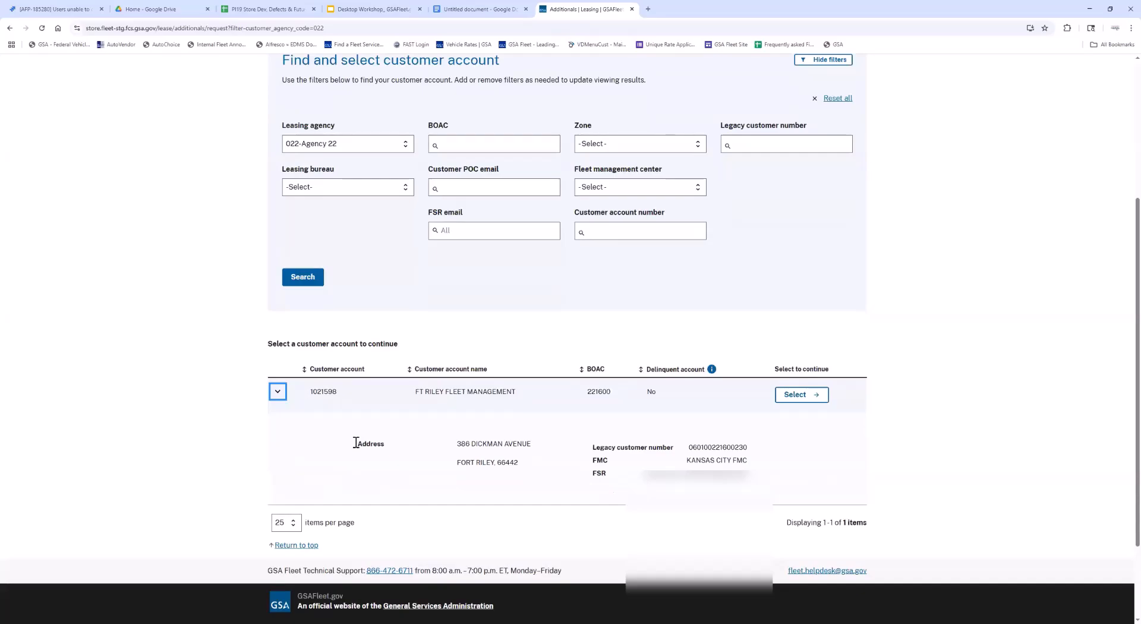
drag(593, 447, 652, 456)
click(595, 467)
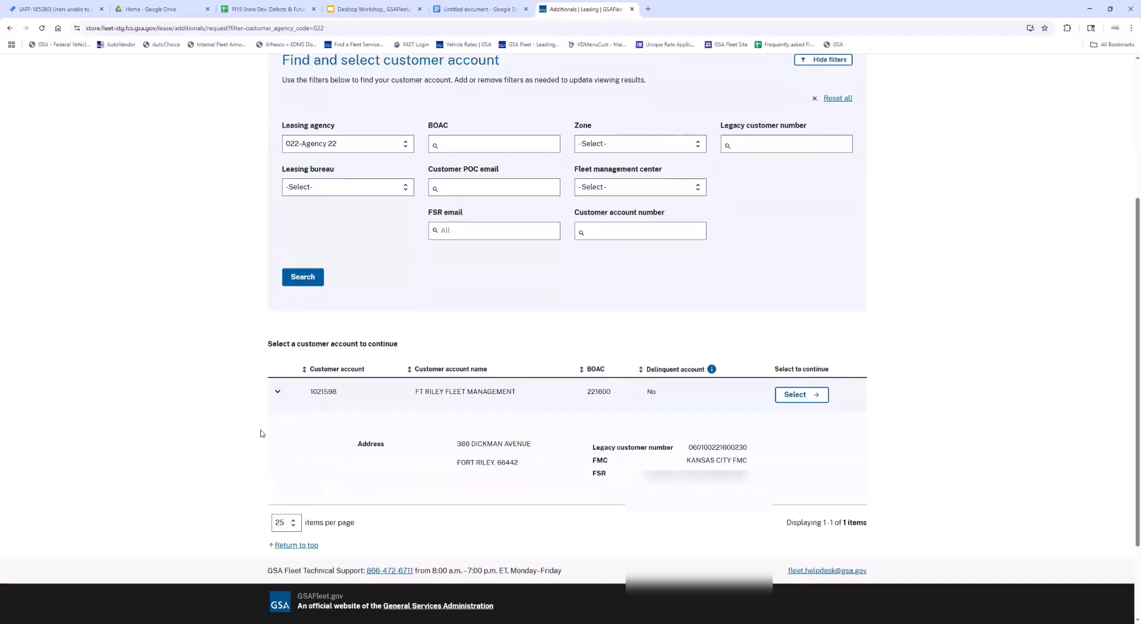
scroll(850, 460, up, 1)
scroll(849, 460, up, 1)
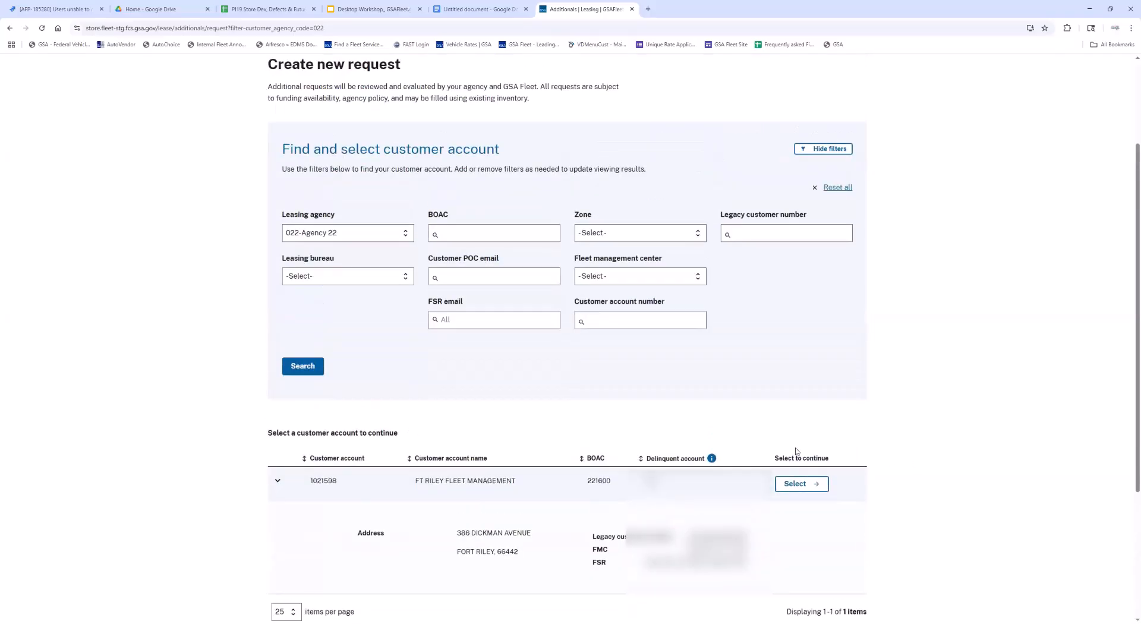
Select the FT RILEY FLEET MANAGEMENT account for the request, then reopen the account selection and choose the same account again.
click(796, 484)
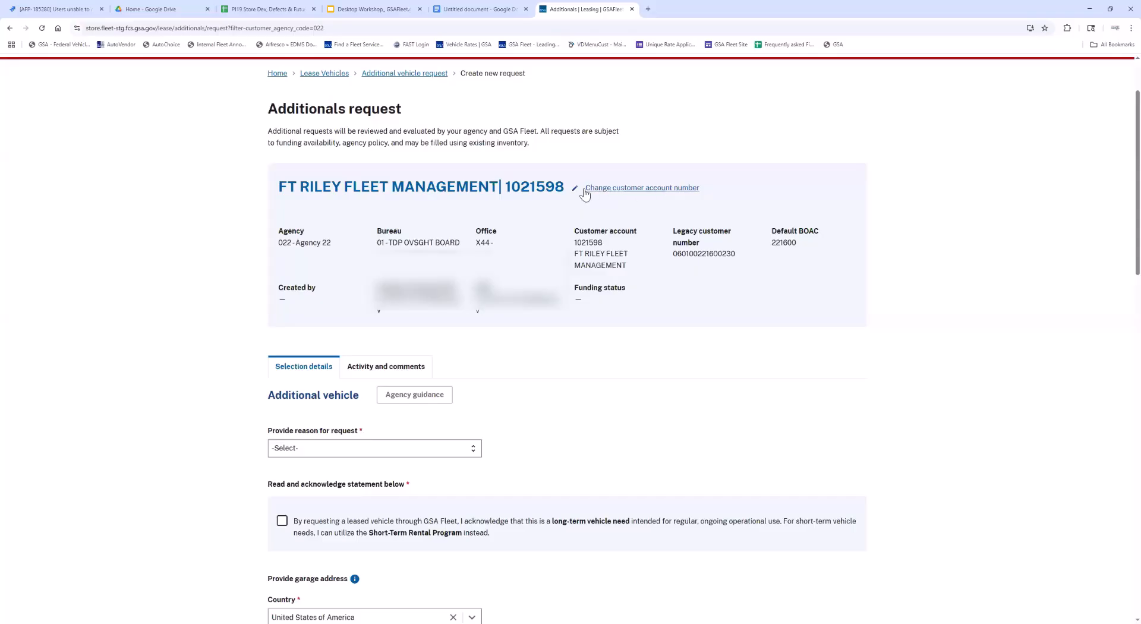
click(633, 189)
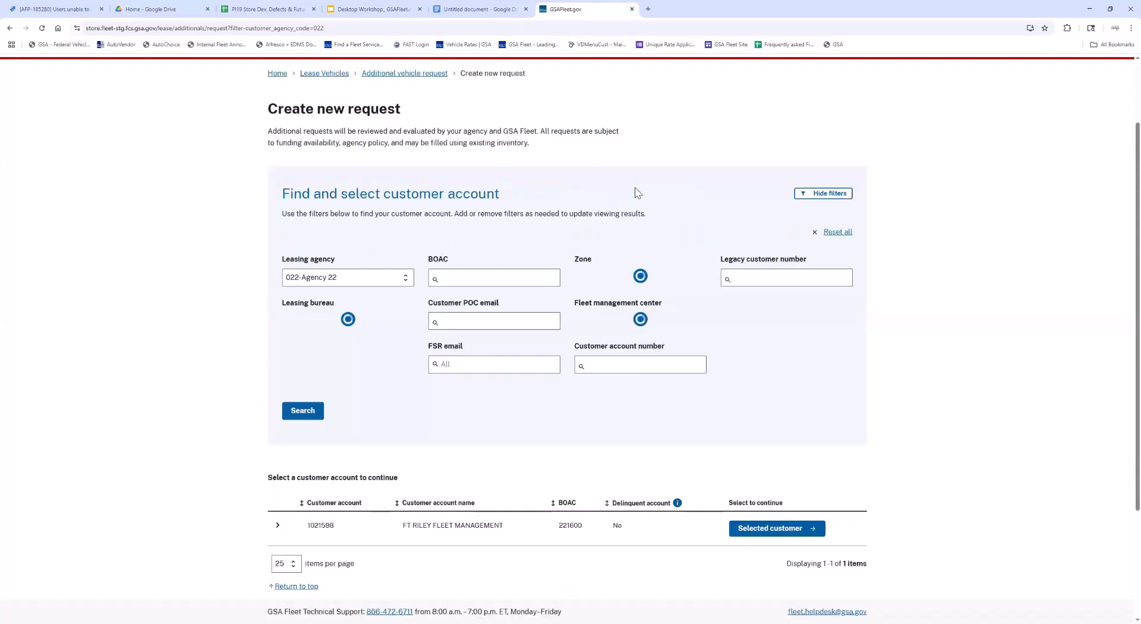
scroll(656, 199, down, 1)
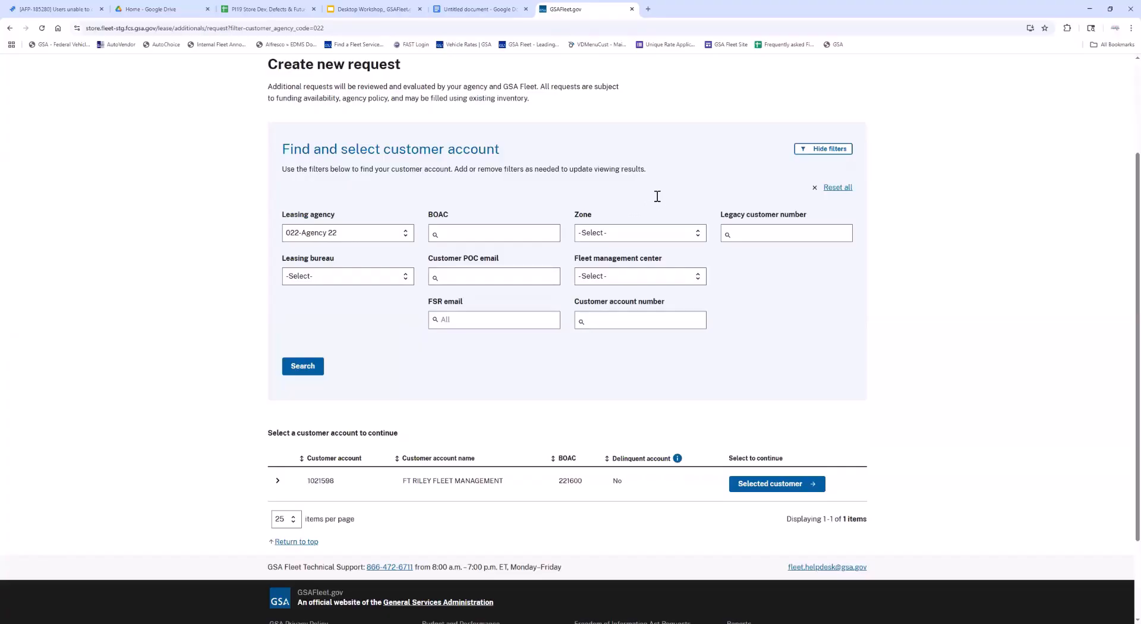
scroll(890, 359, down, 1)
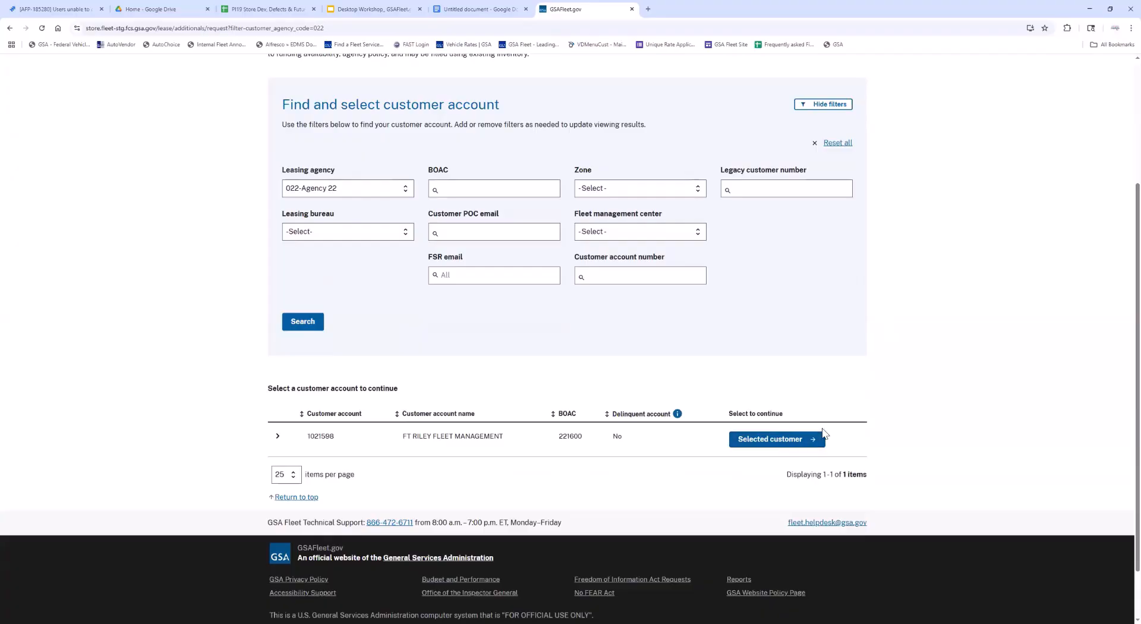
click(766, 445)
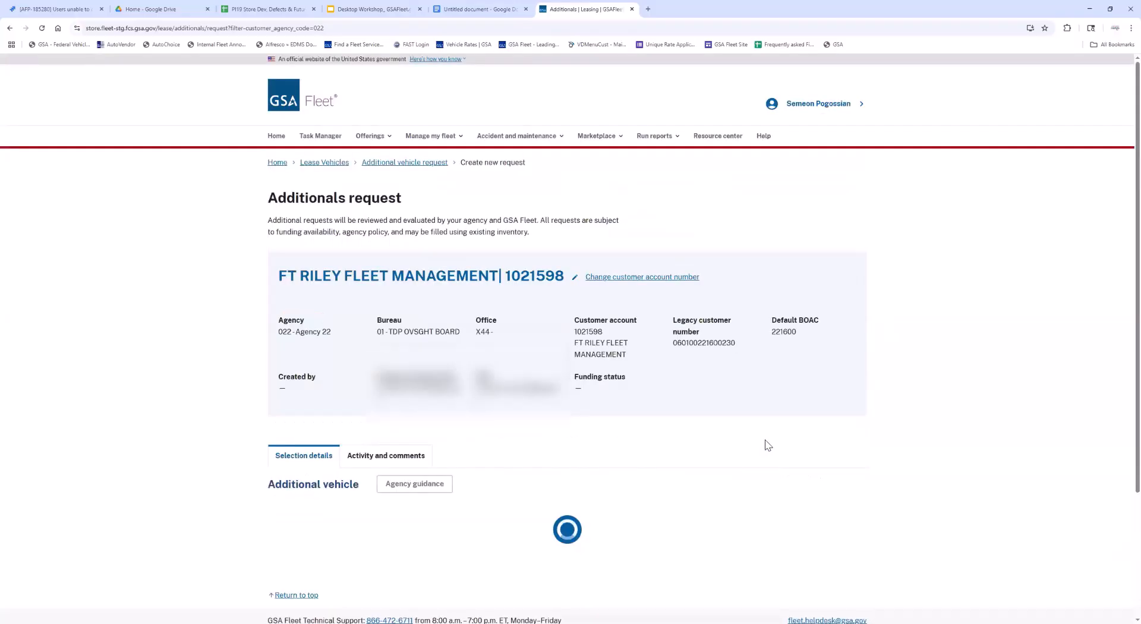
Set the reason for the additional vehicle request to Expansion of mission.
scroll(863, 404, down, 2)
scroll(863, 404, down, 2)
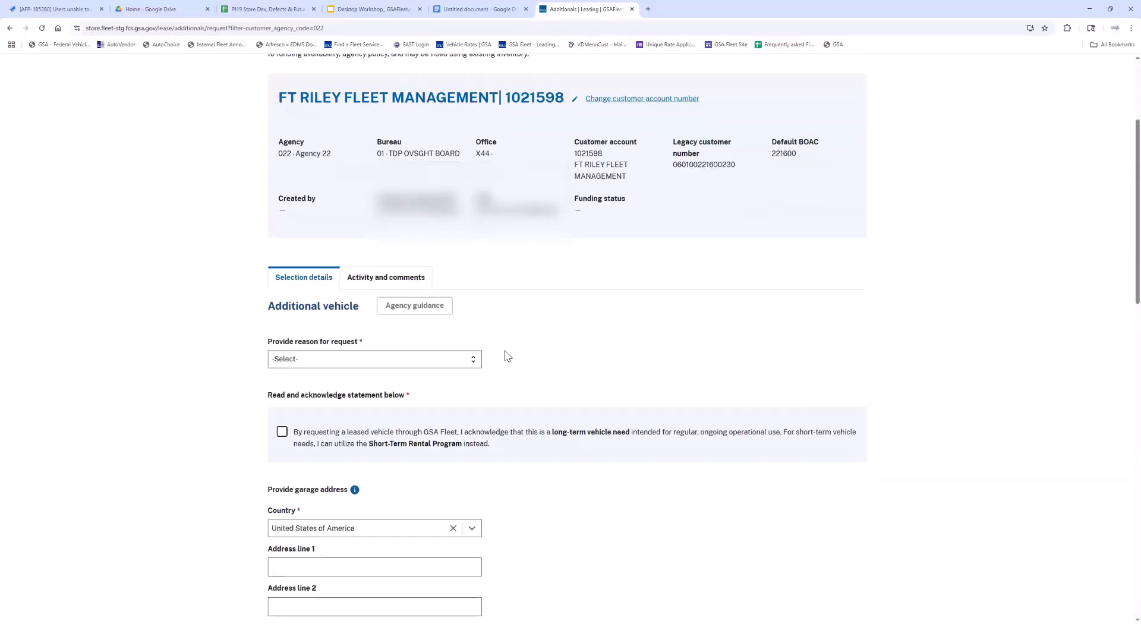
click(466, 367)
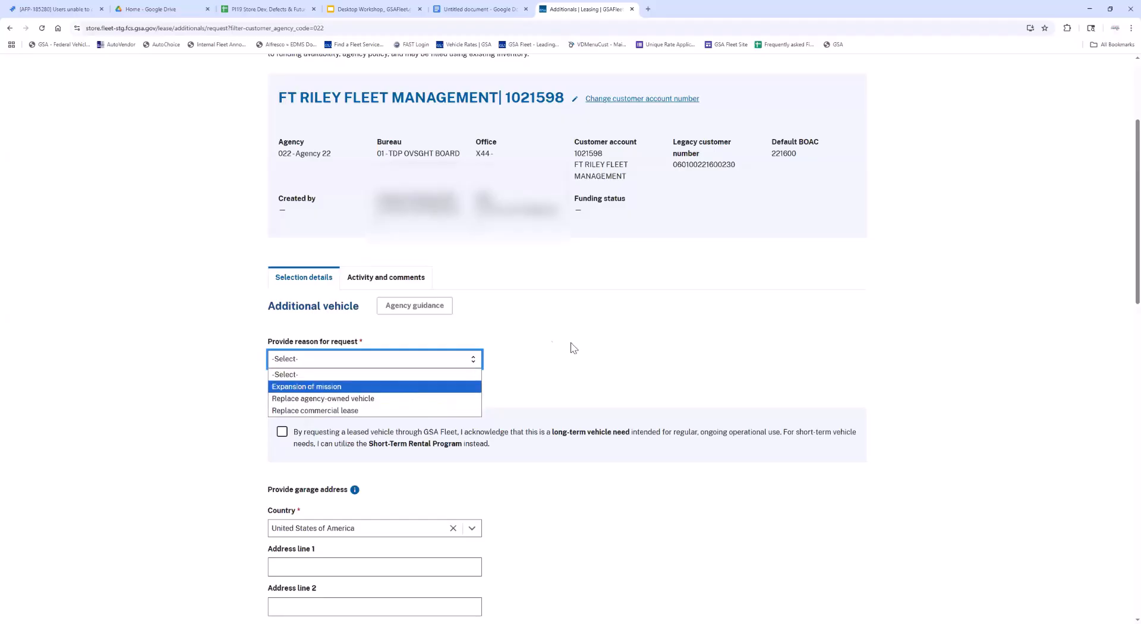
click(409, 388)
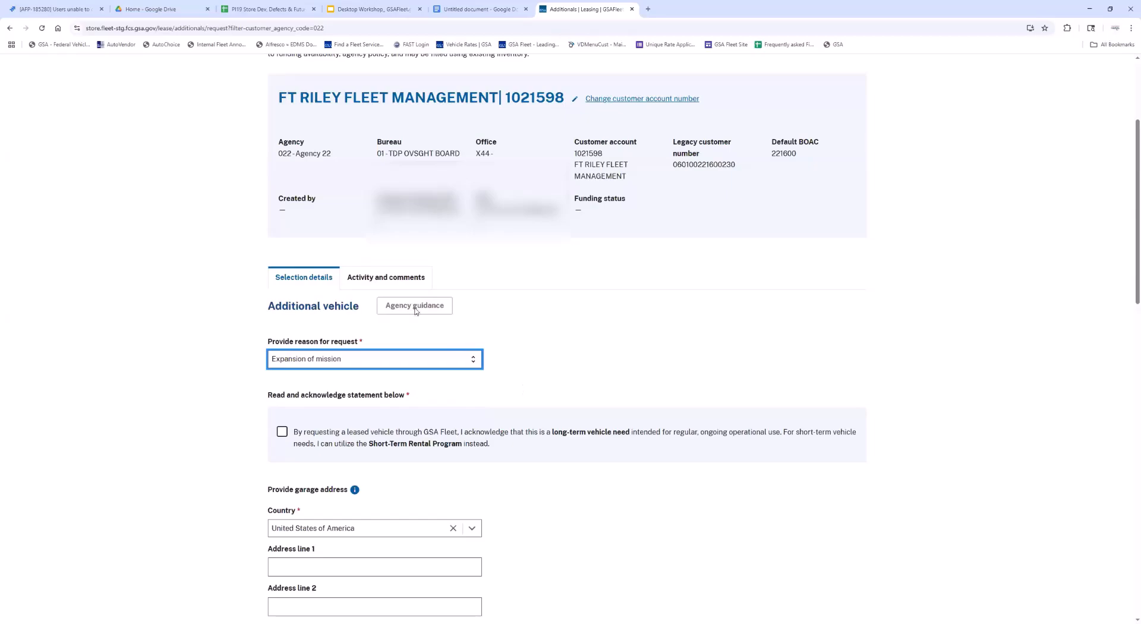
View the request's activity and comments, and return to the selection details.
scroll(601, 318, down, 2)
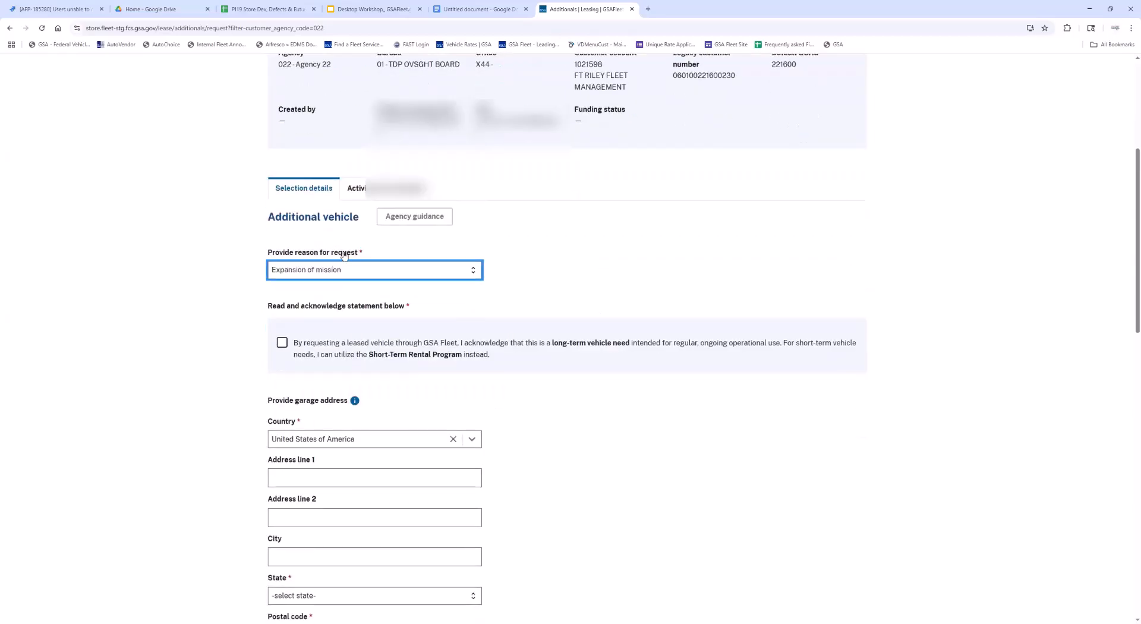
click(378, 187)
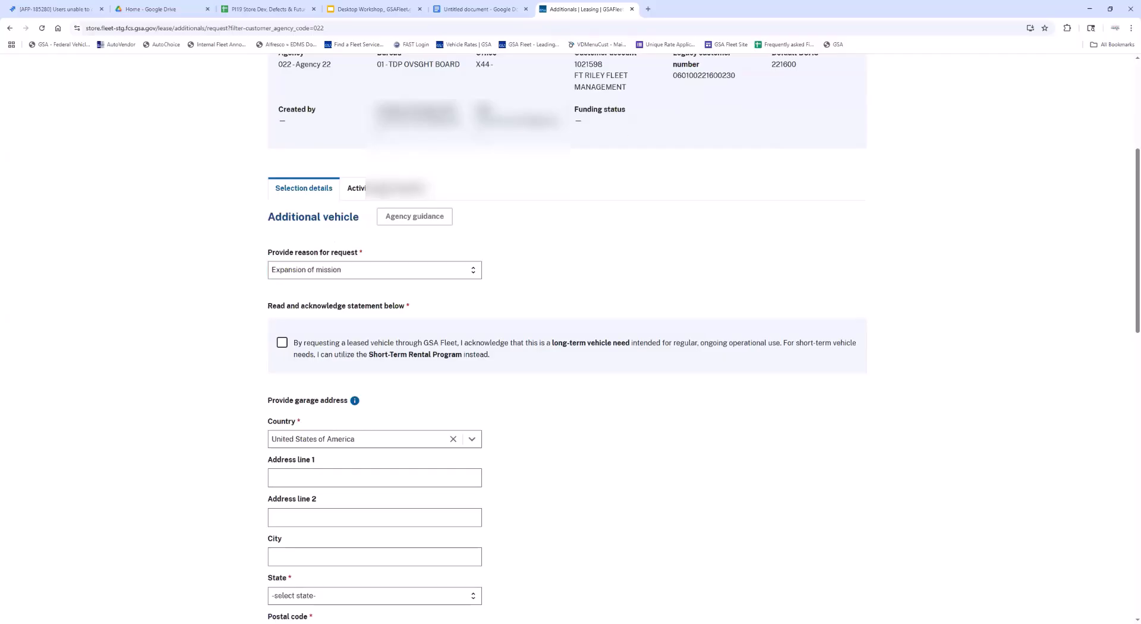
scroll(525, 344, up, 2)
scroll(525, 344, down, 2)
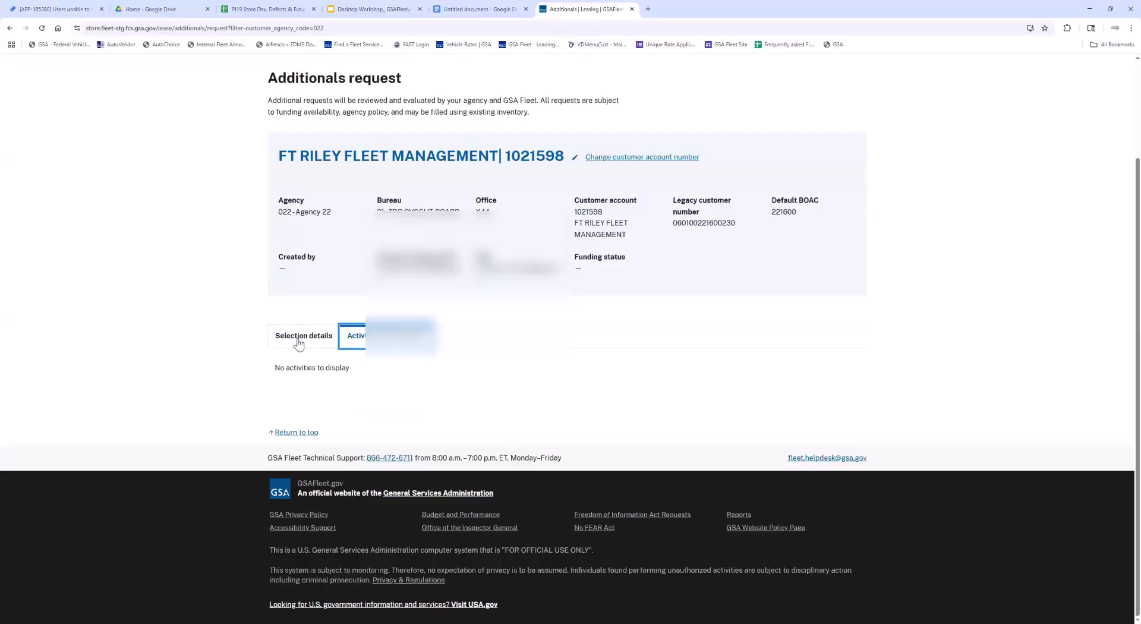
click(299, 339)
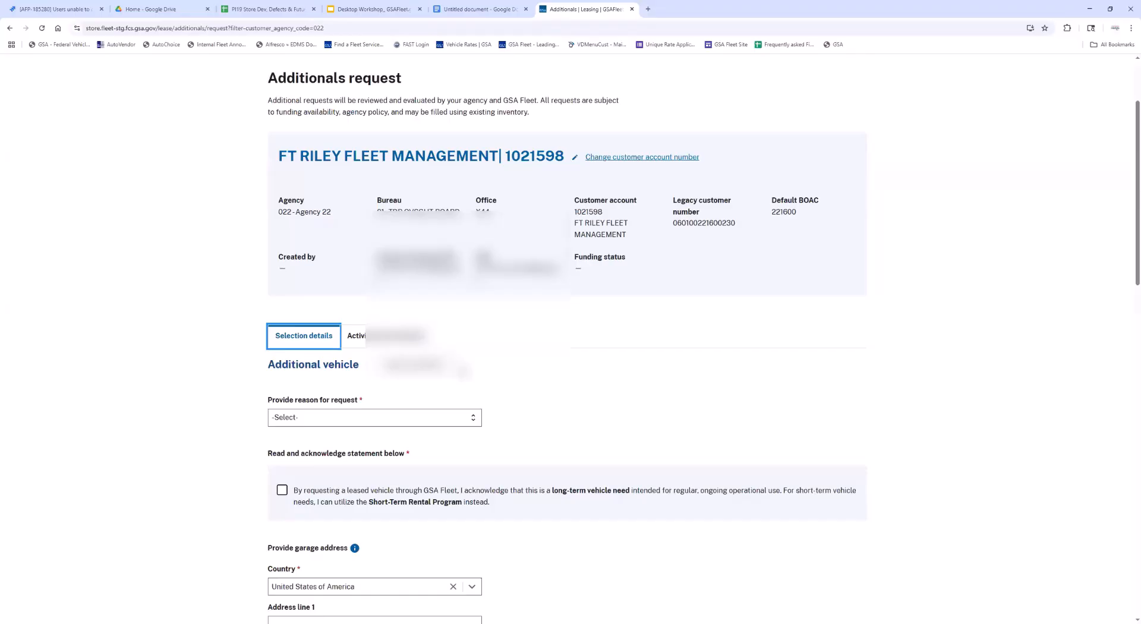
Give Expansion of mission as the request reason and acknowledge the long-term vehicle need statement.
click(478, 418)
click(455, 446)
scroll(566, 414, down, 1)
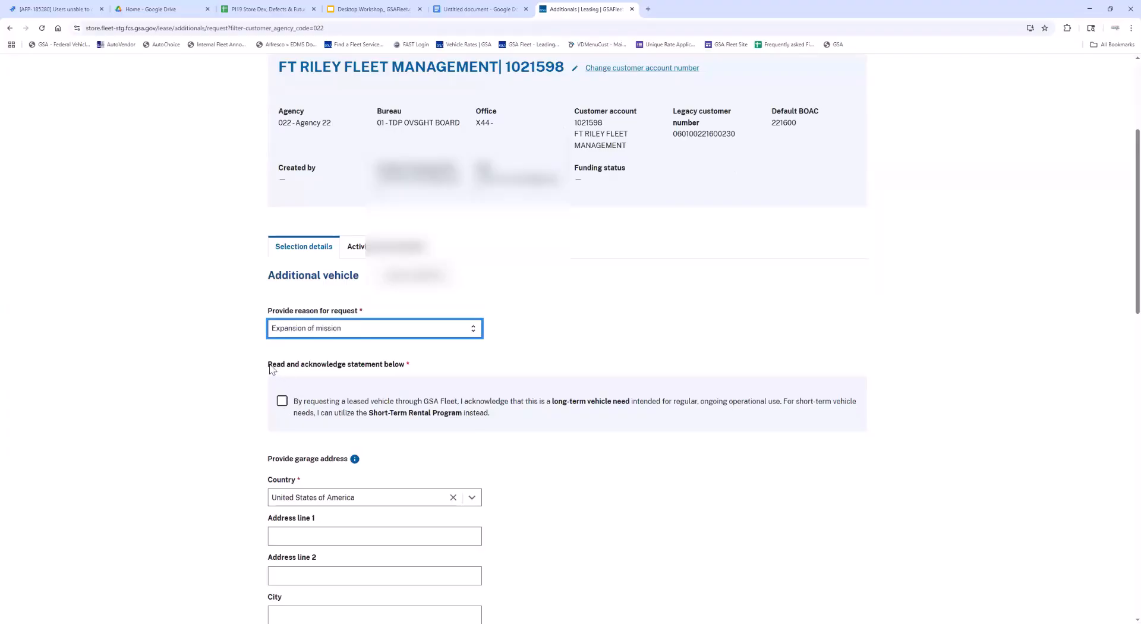
click(282, 402)
Set the garage address state to Virginia and the postal code to 22303.
scroll(570, 455, down, 3)
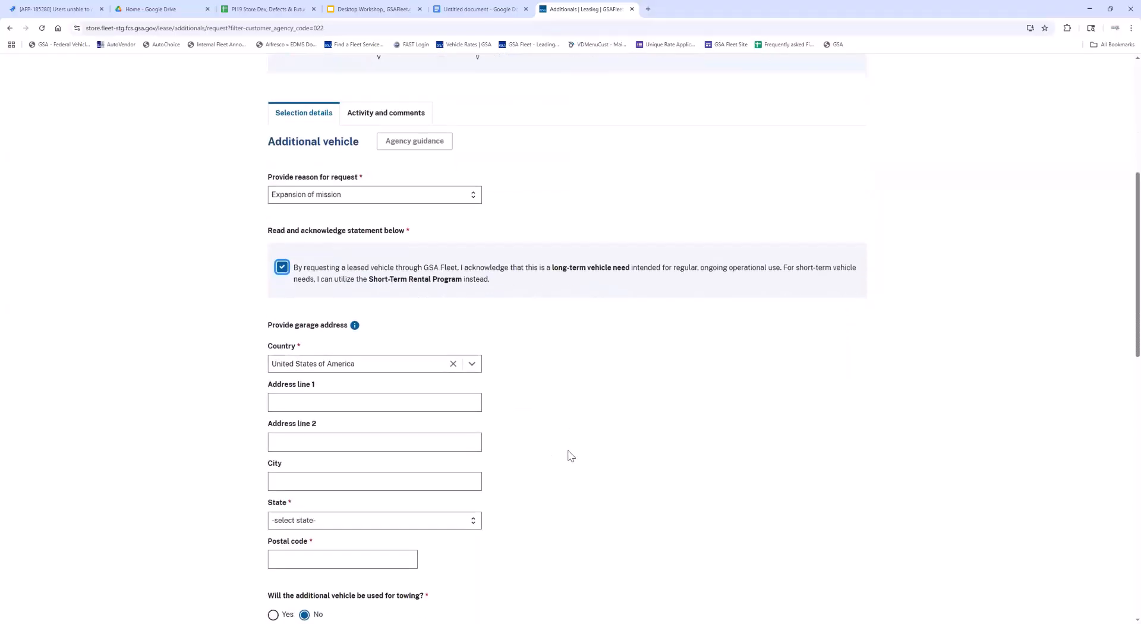
scroll(568, 454, down, 1)
scroll(568, 454, down, 1)
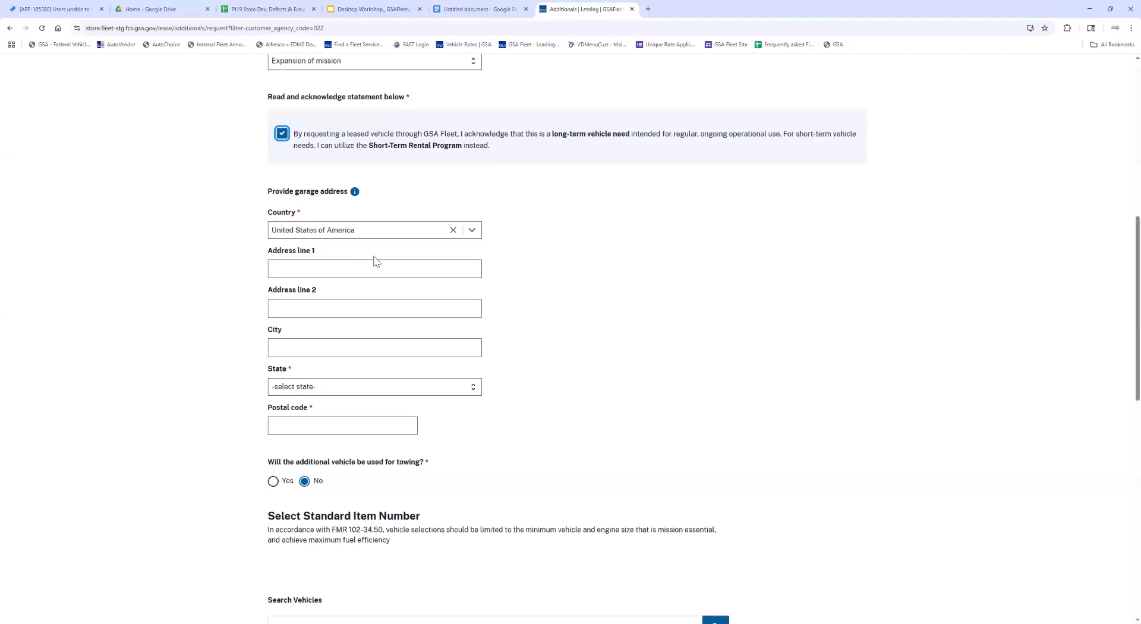
click(474, 387)
scroll(392, 355, down, 5)
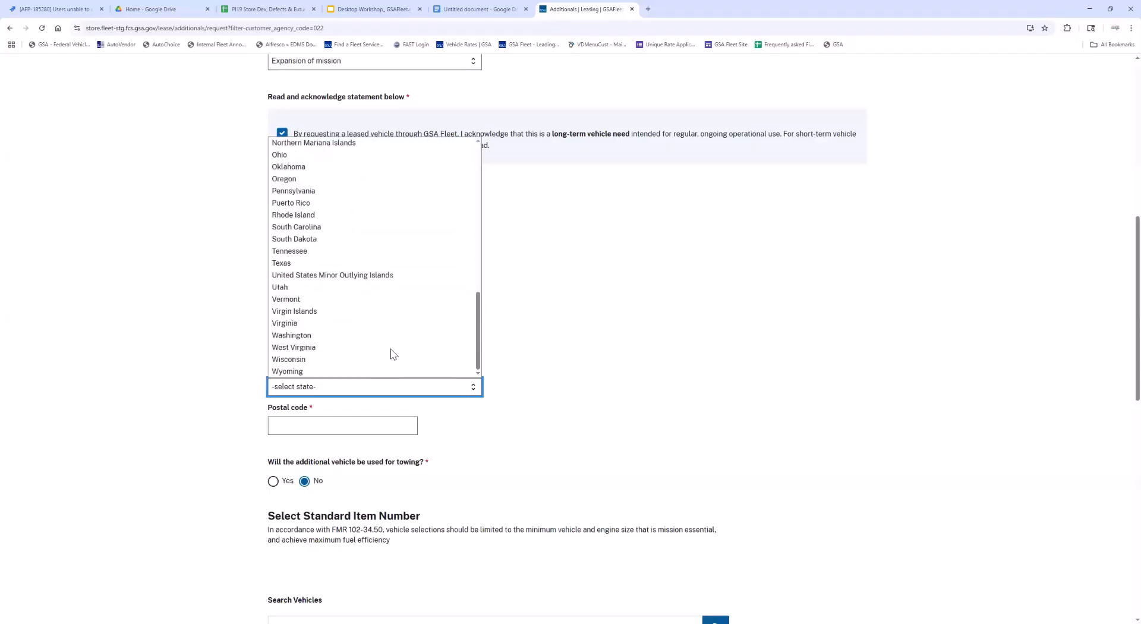
click(387, 331)
click(367, 425)
text(22303)
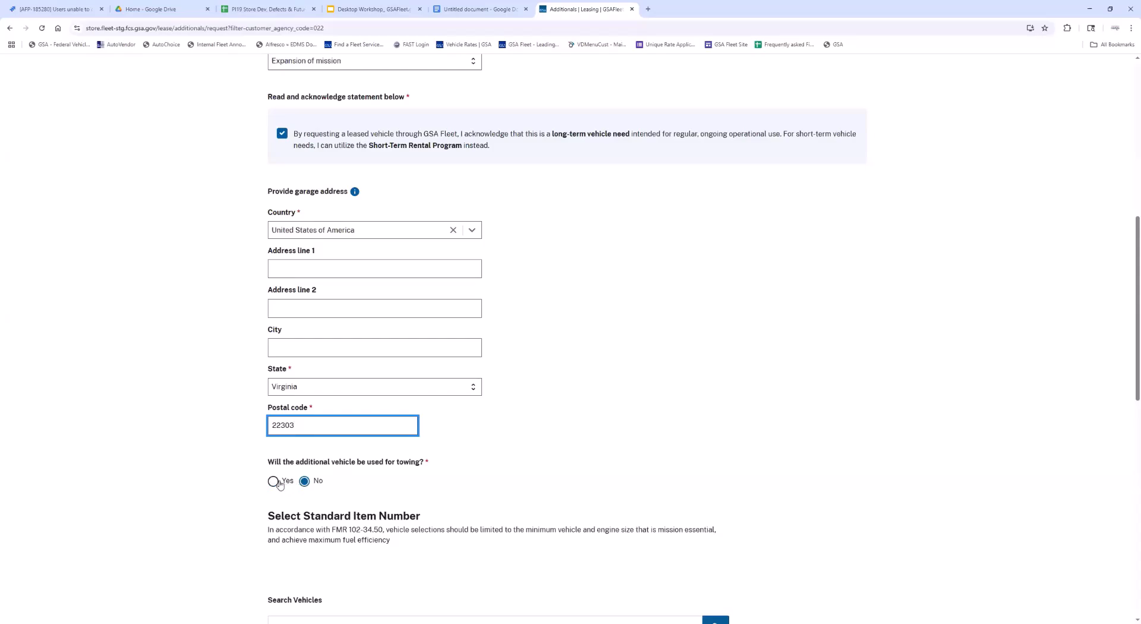
Mark the additional vehicle as used for towing, with a maximum combined towing weight of 5000 lbs.
click(272, 482)
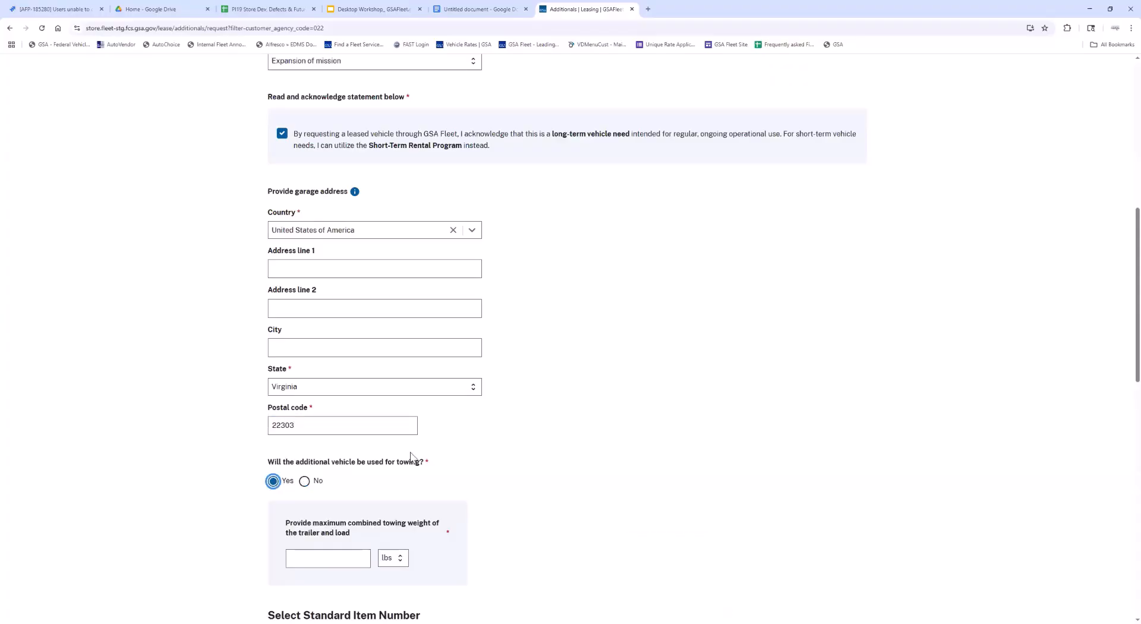
scroll(506, 442, down, 2)
click(321, 469)
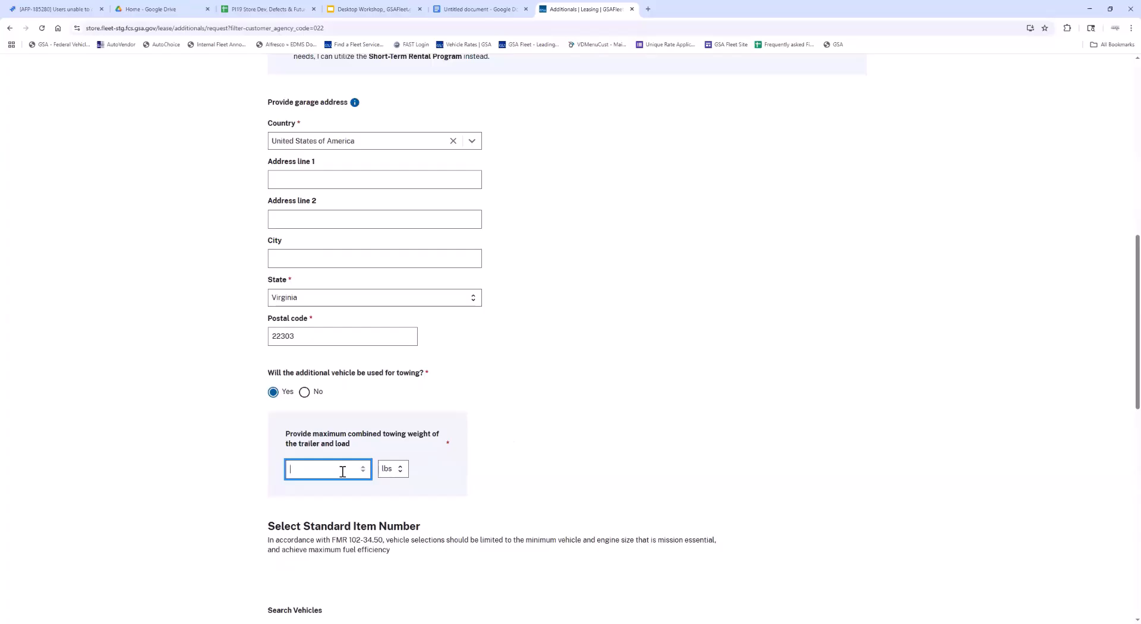
text(5000)
click(395, 473)
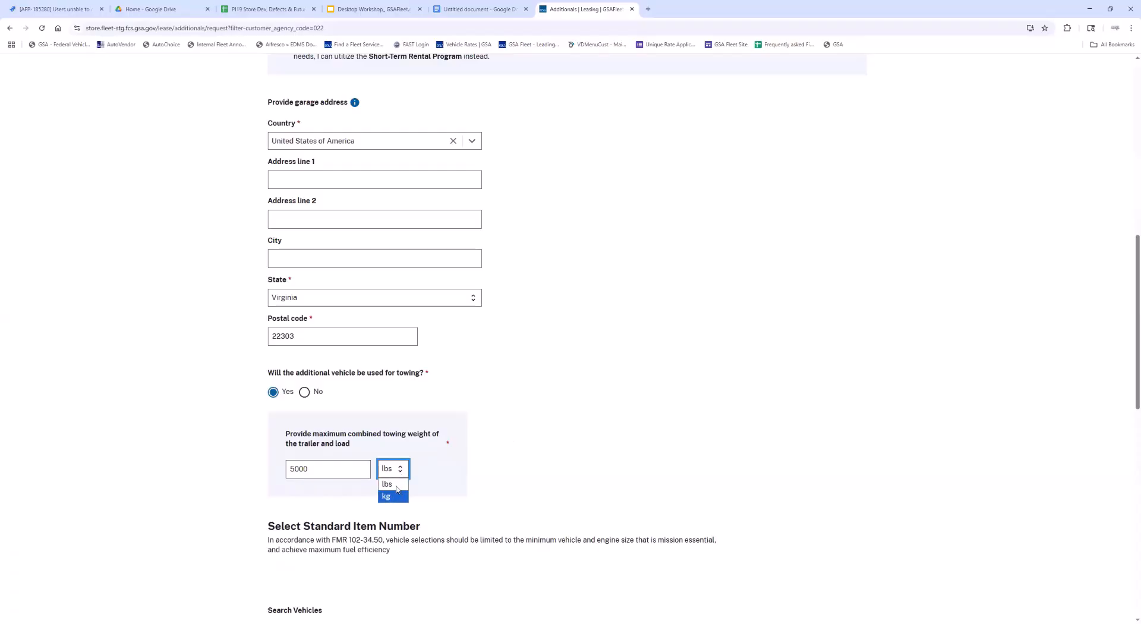
click(396, 488)
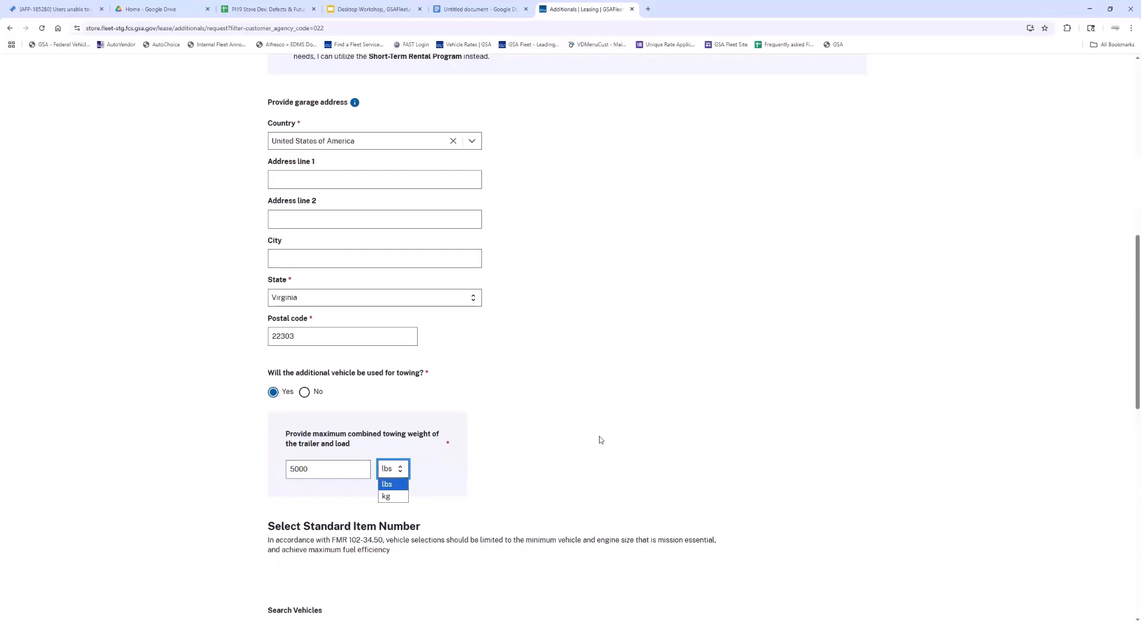
Filter the standard items by the Light Trucks (4X4) type and browse to the second page of results.
scroll(602, 439, down, 4)
scroll(546, 370, down, 2)
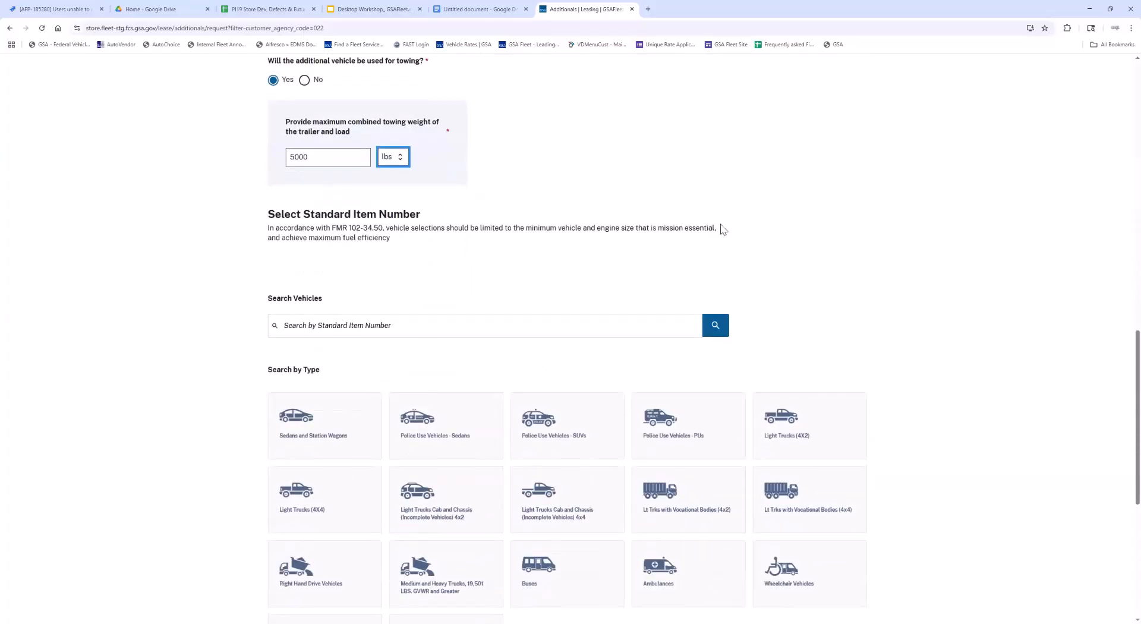
scroll(403, 267, down, 1)
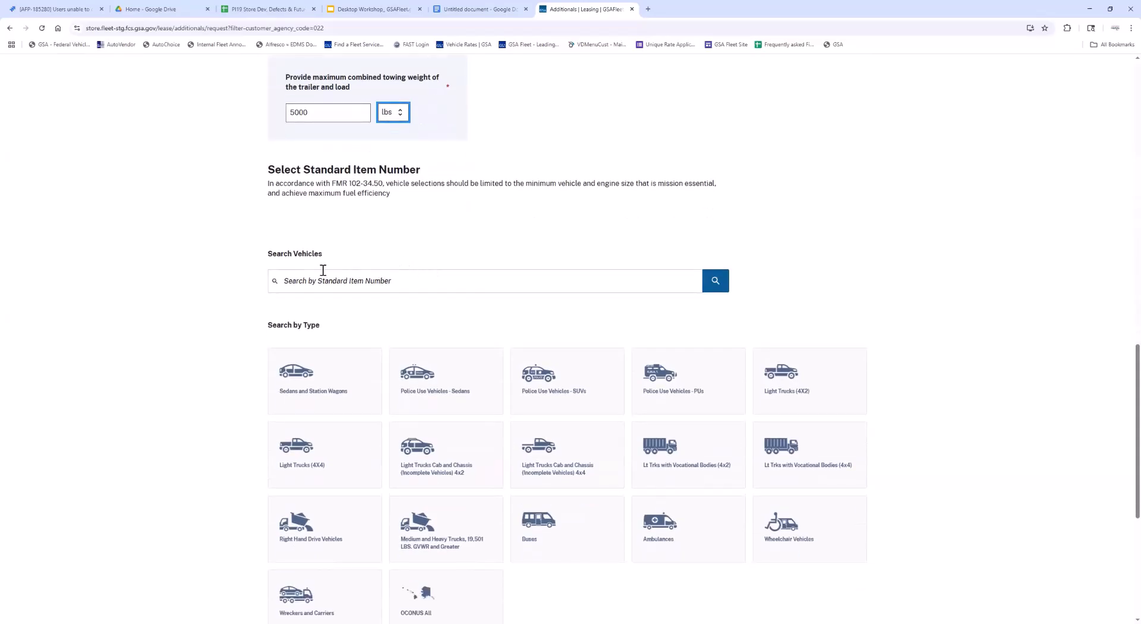
scroll(205, 257, down, 1)
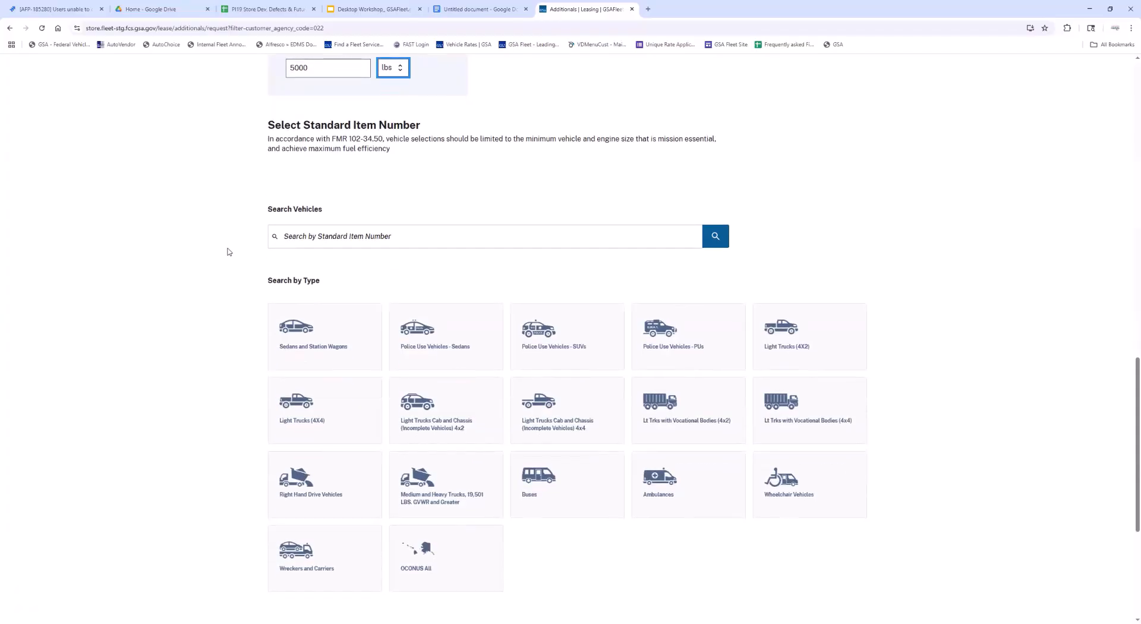
scroll(229, 260, down, 1)
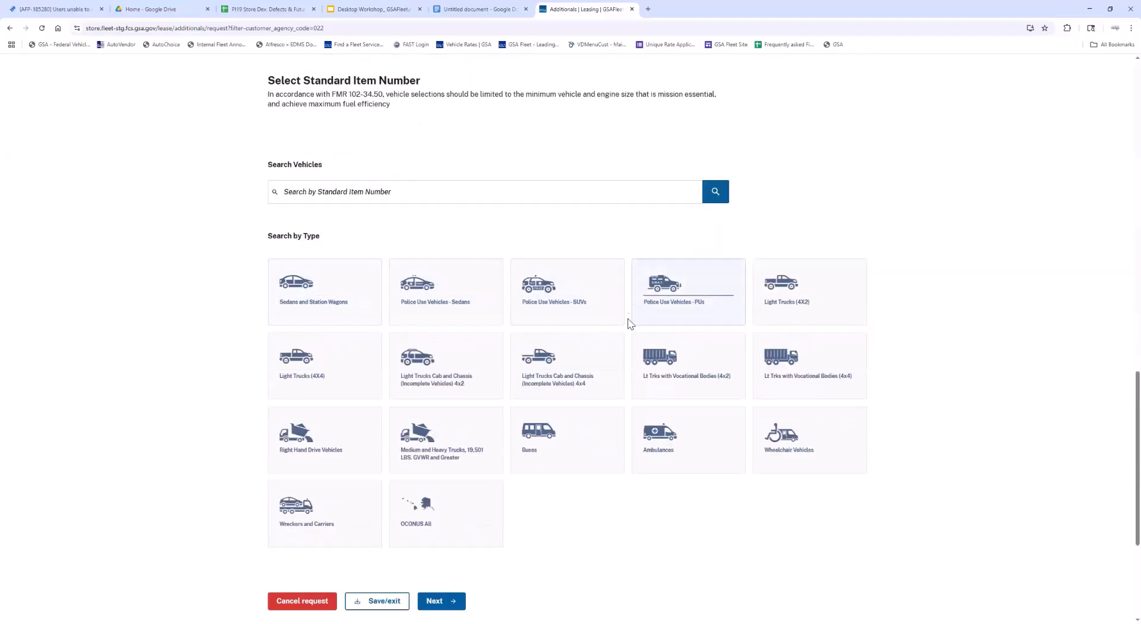
click(311, 368)
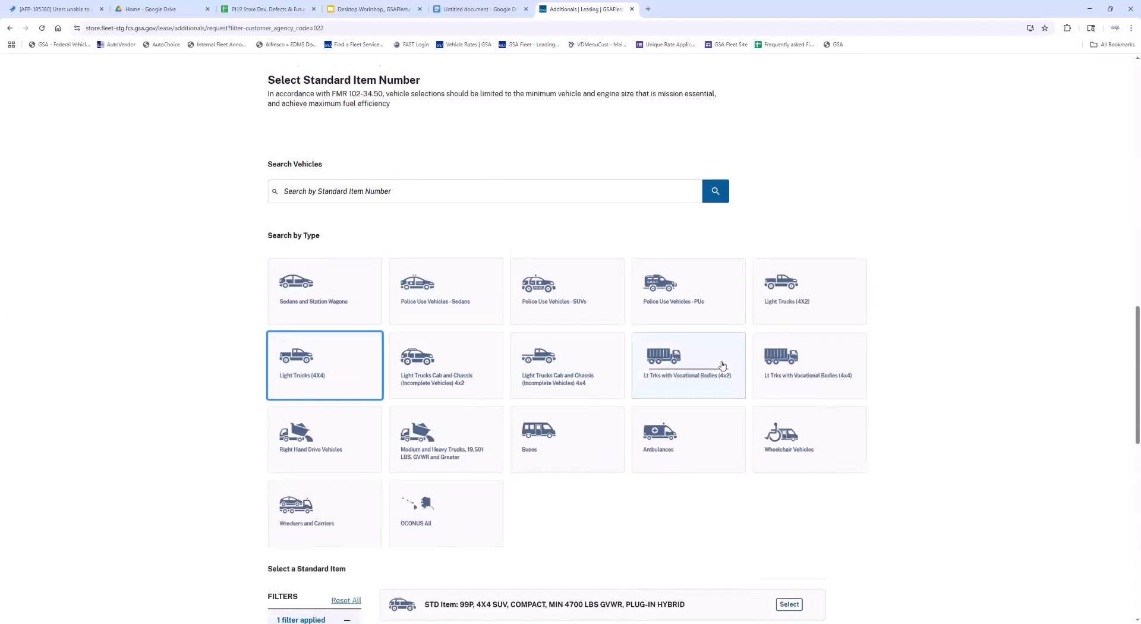
scroll(721, 366, down, 4)
scroll(724, 367, down, 4)
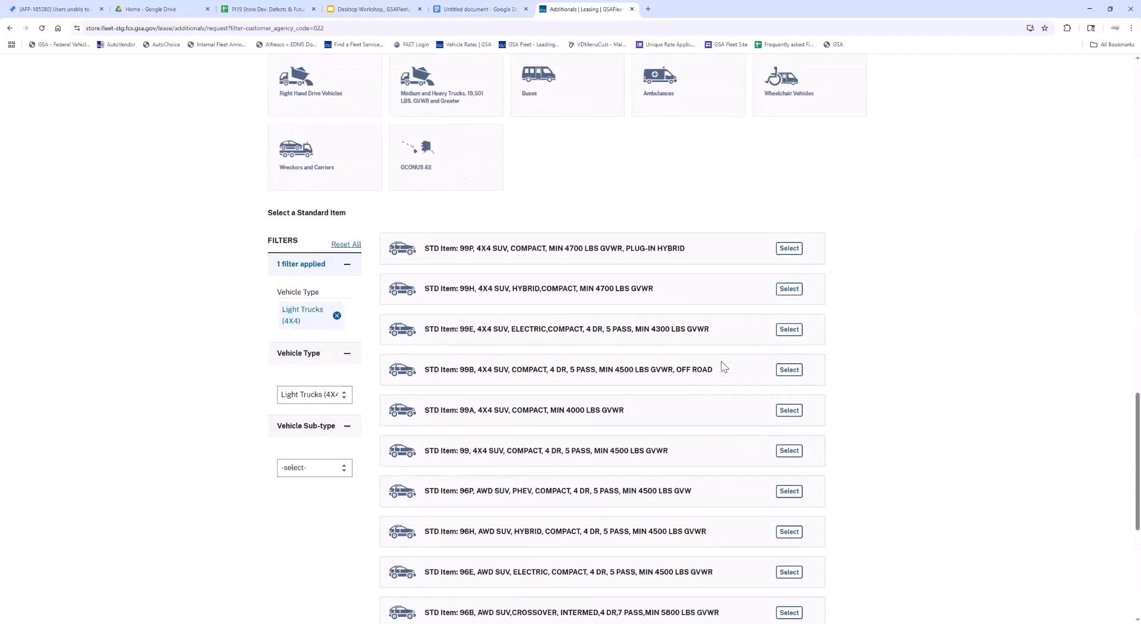
scroll(528, 208, down, 2)
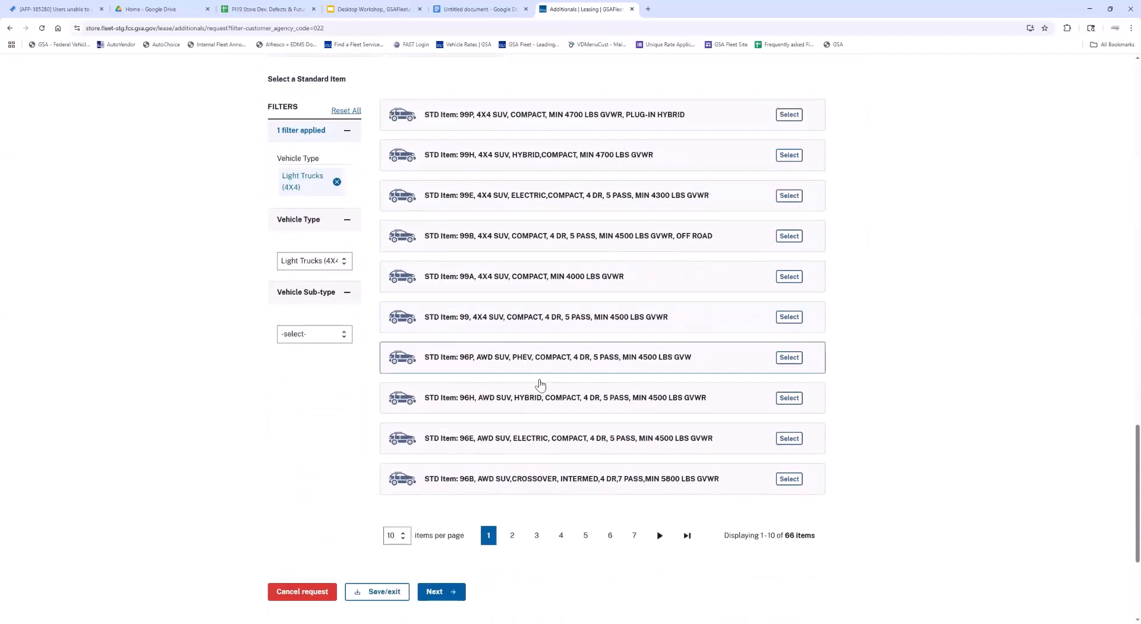
click(512, 533)
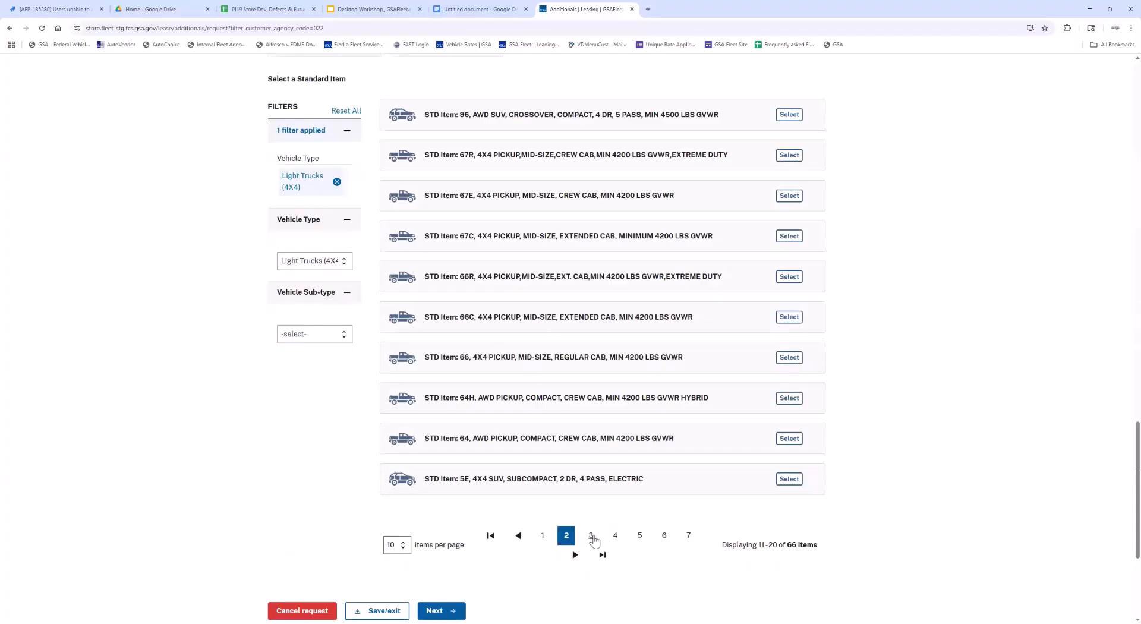
Search for standard item number 55, choose the 4X4 full-size crew cab pickup (6700-7500 lbs GVWR), and continue to the options stage.
scroll(233, 401, up, 6)
scroll(234, 401, up, 4)
click(340, 278)
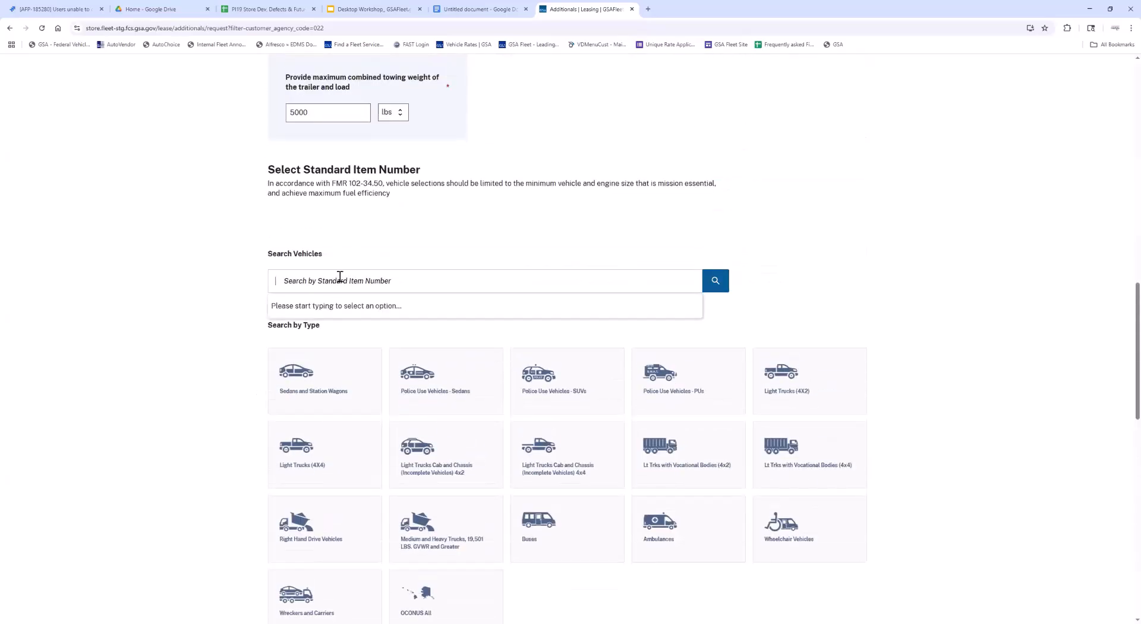
text(55)
scroll(333, 331, down, 3)
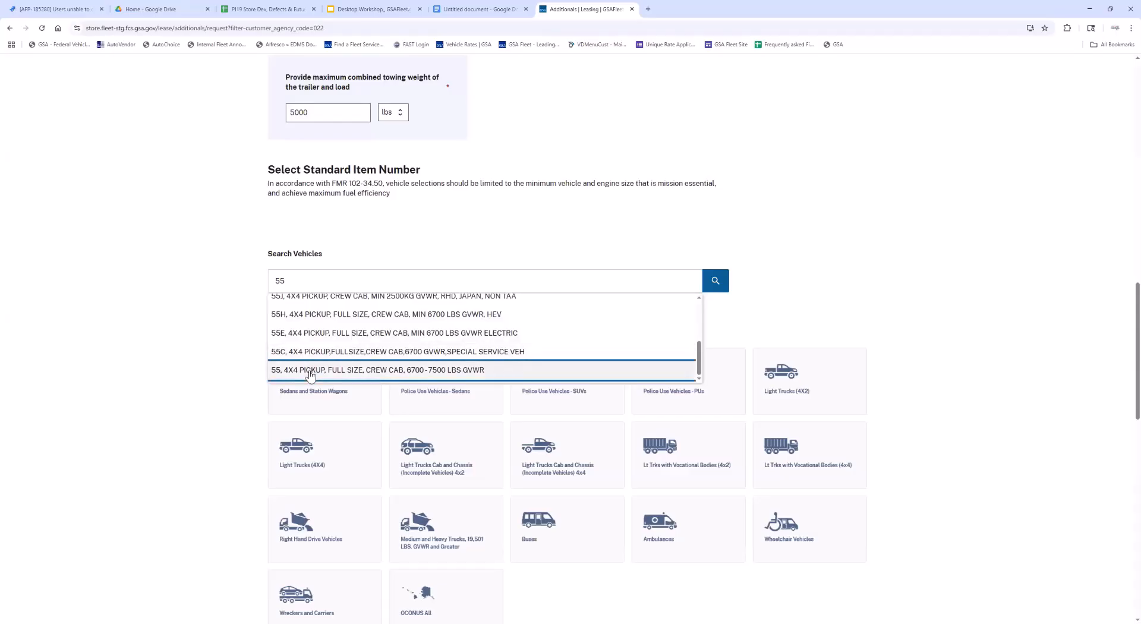
click(310, 371)
scroll(172, 299, down, 2)
scroll(171, 300, down, 10)
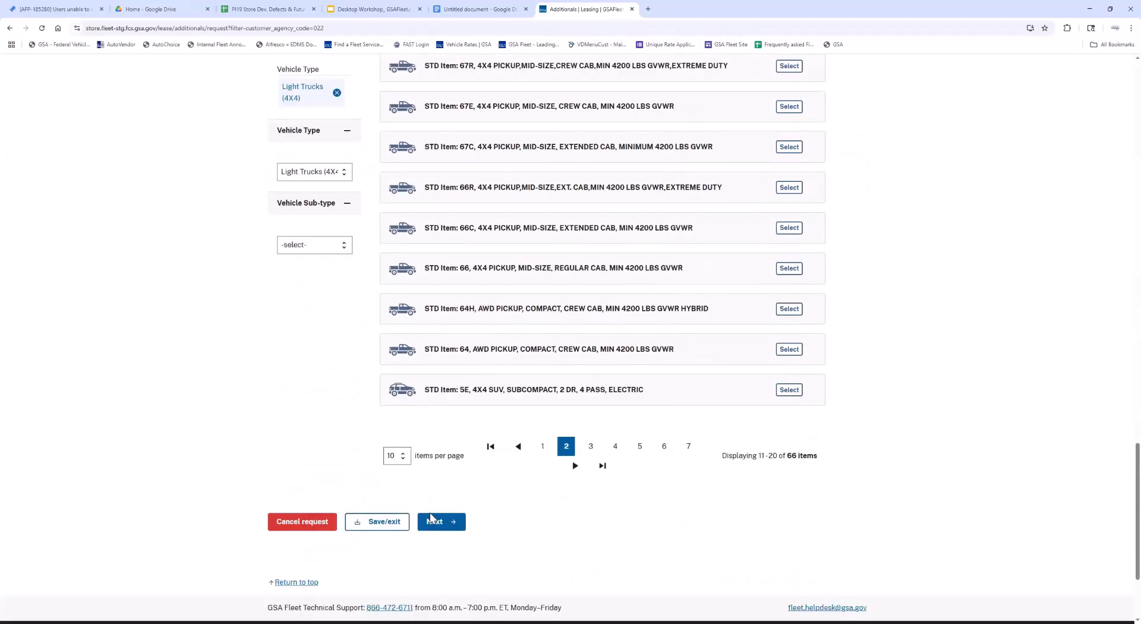
click(433, 520)
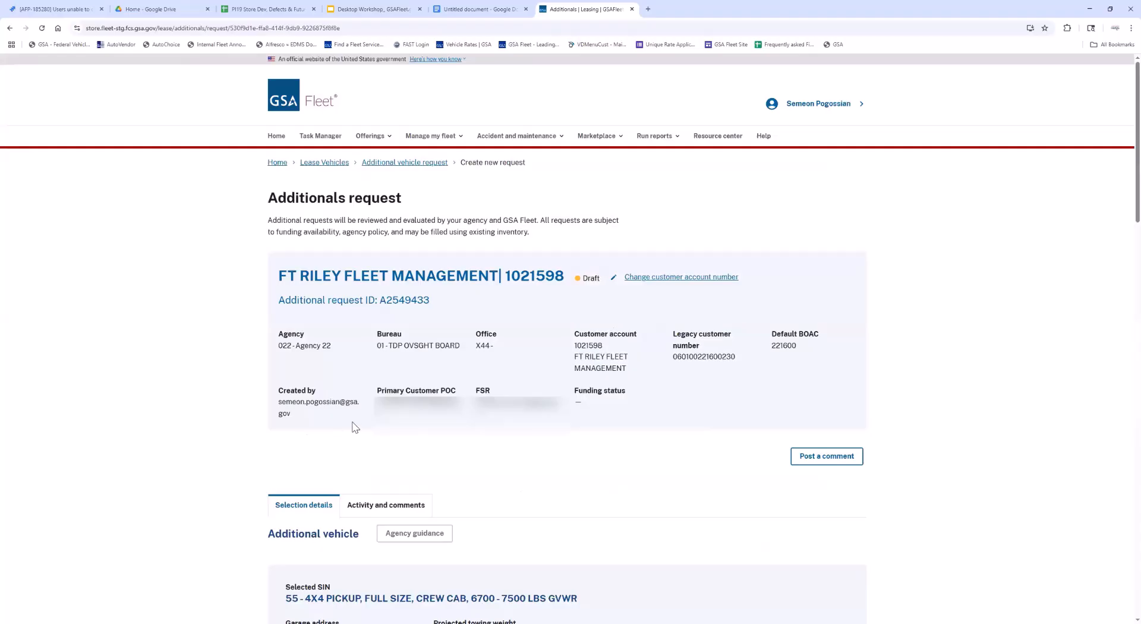
Review the draft request's account details, selected SIN, garage address, projected towing weight and reason for request.
scroll(368, 408, down, 2)
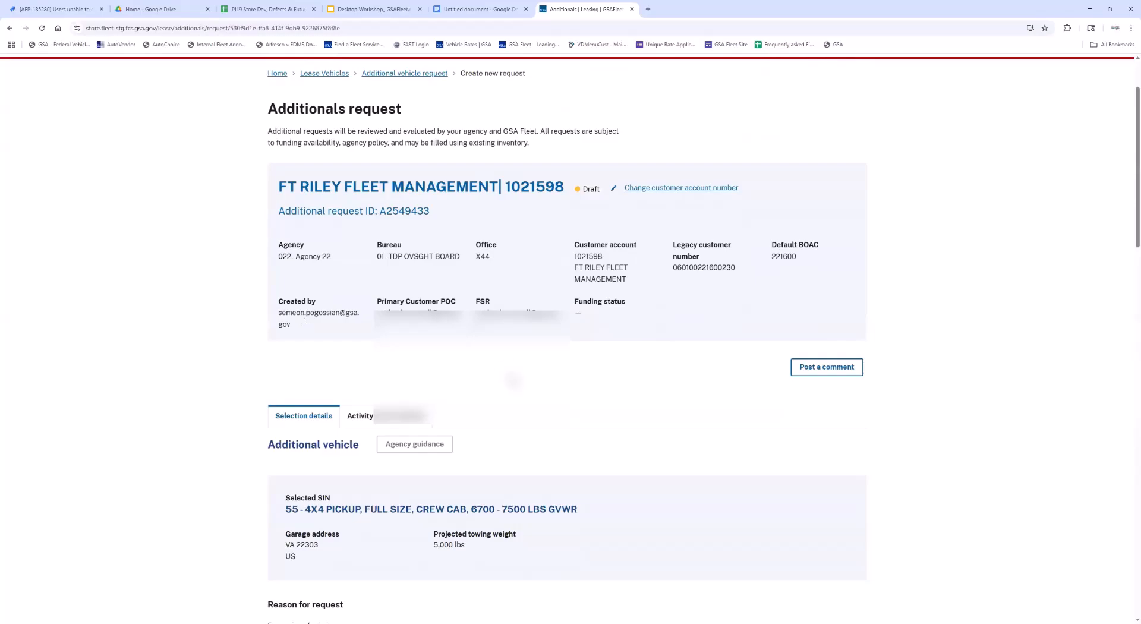
scroll(511, 372, down, 2)
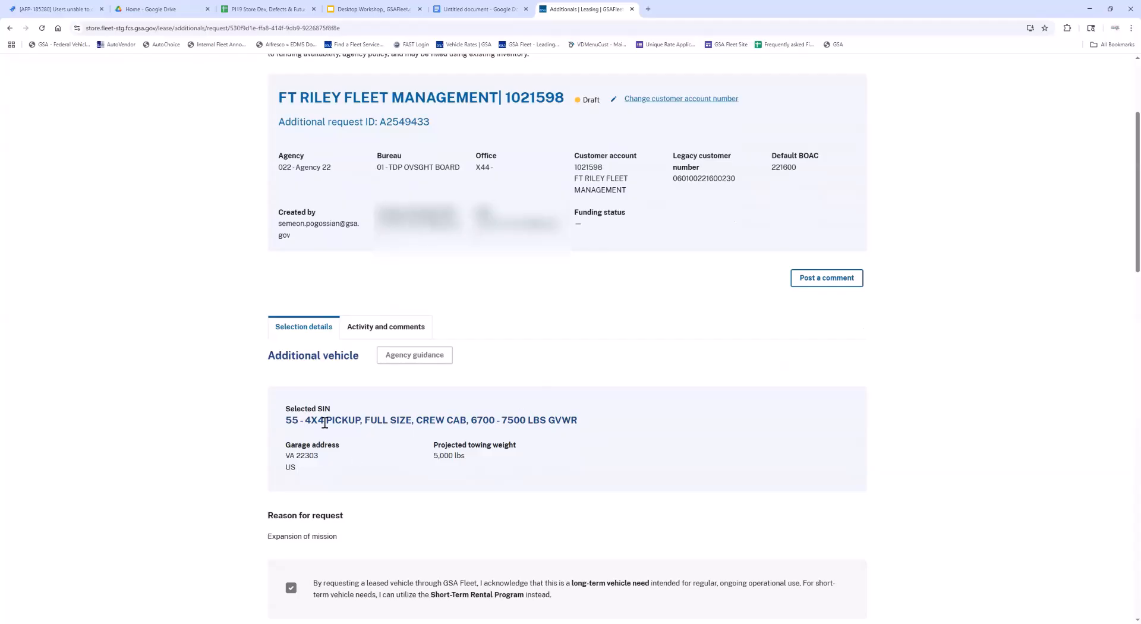
drag(287, 422, 399, 423)
click(399, 423)
drag(297, 470, 283, 459)
drag(467, 458, 434, 458)
click(436, 458)
scroll(634, 449, up, 2)
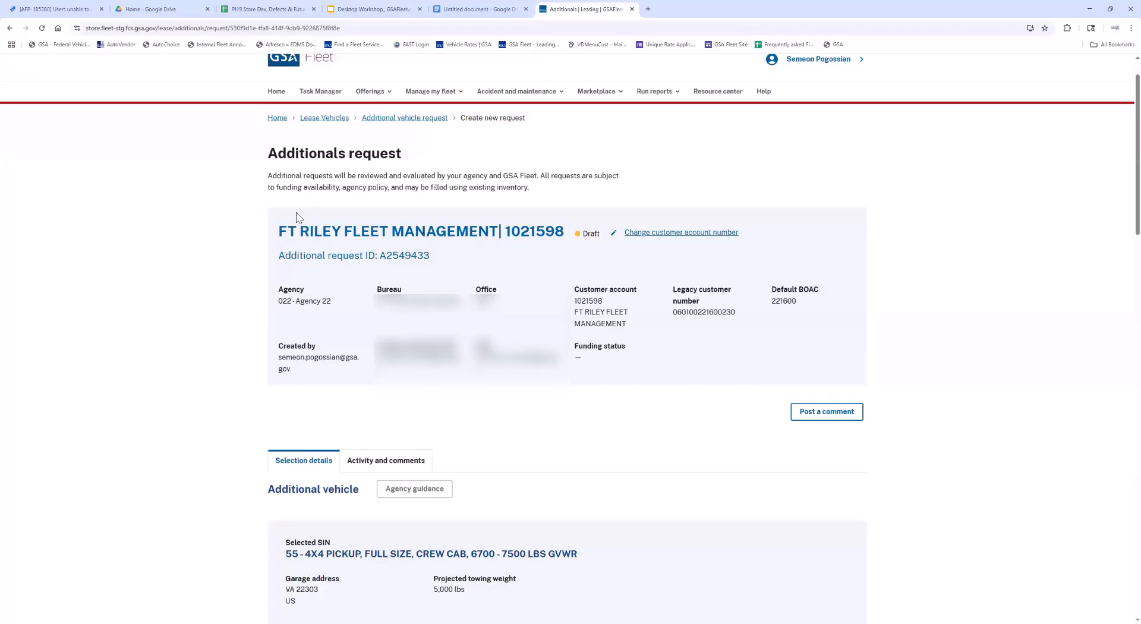
scroll(260, 249, down, 1)
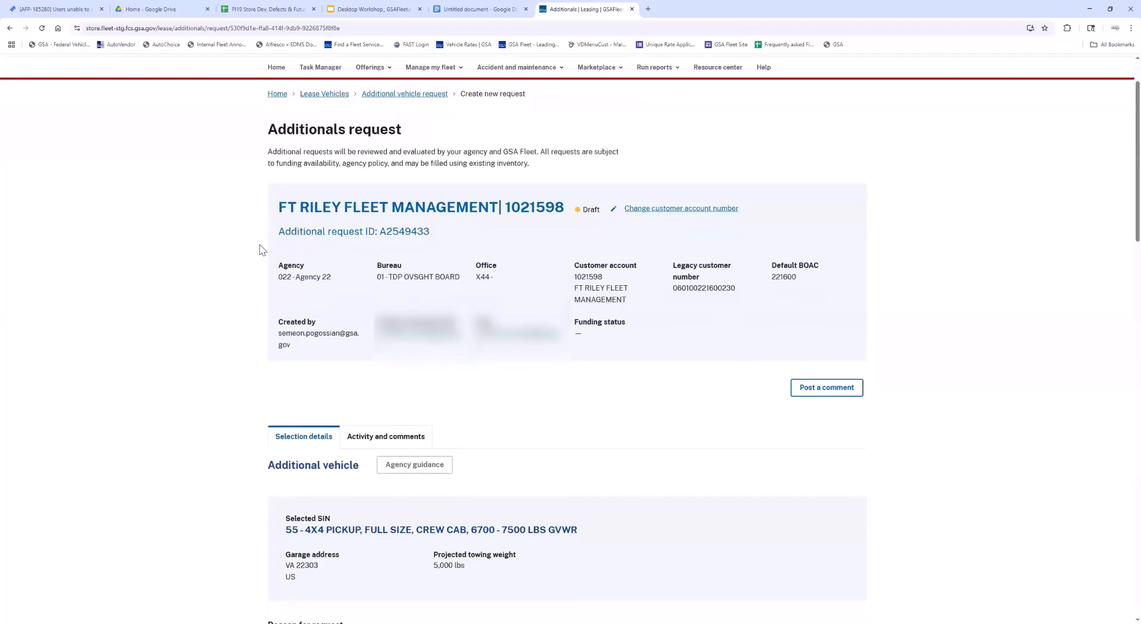
scroll(252, 244, down, 5)
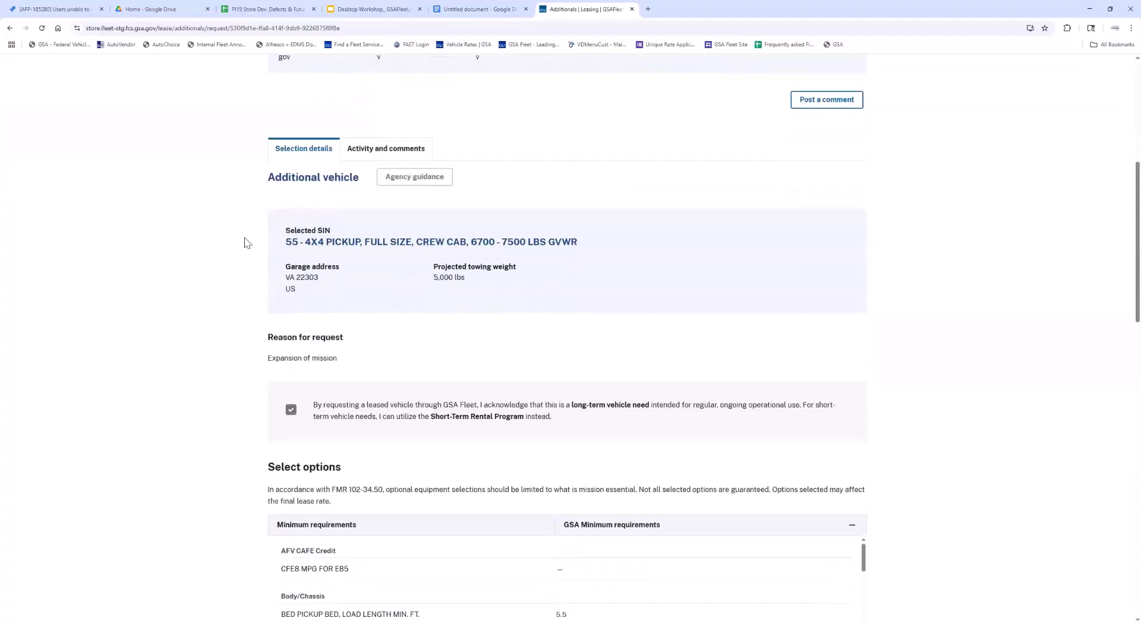
scroll(245, 239, down, 1)
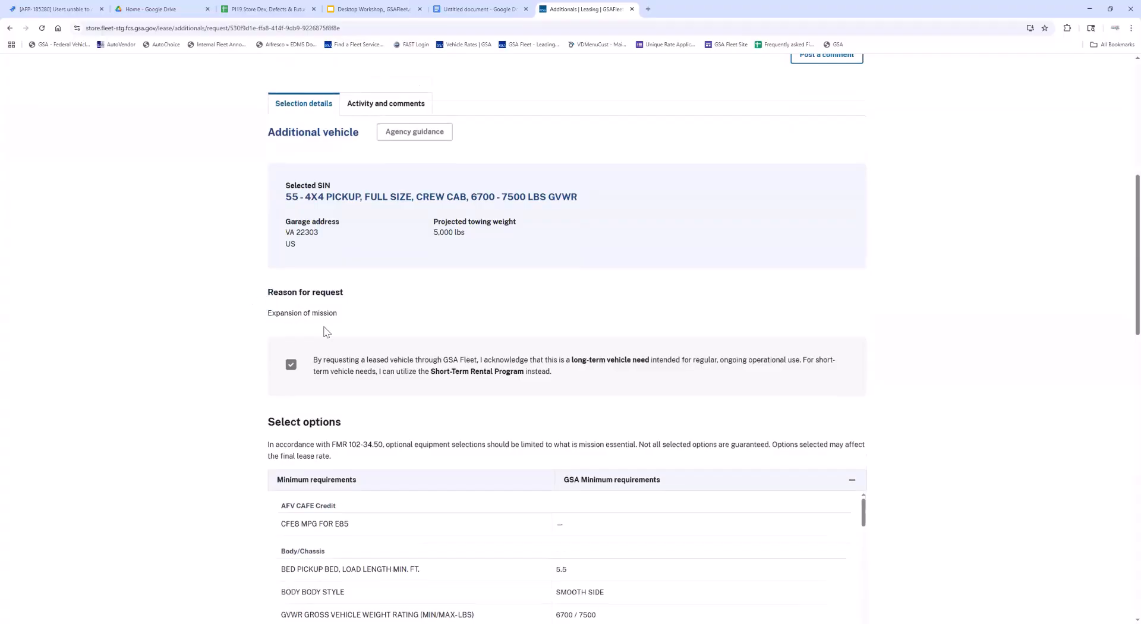
scroll(326, 332, down, 3)
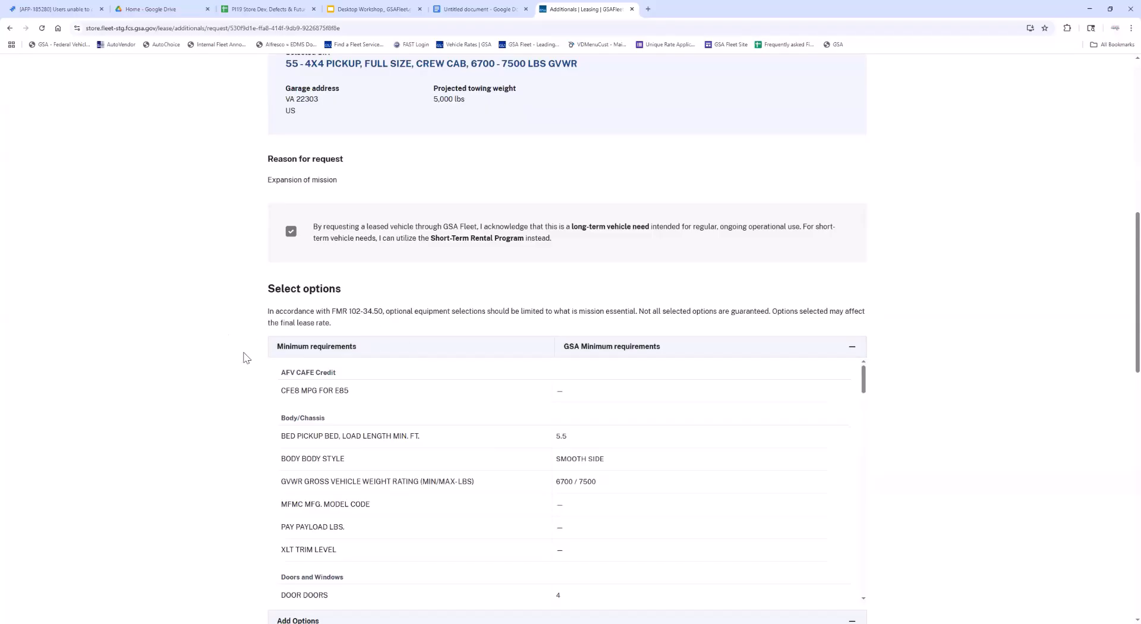
Add the E85-Ethanol Flexible Fuel, CNS-Consignee Delivery (No Dealer Prep) and OS-On Star options to the vehicle.
scroll(444, 373, down, 5)
scroll(460, 449, down, 3)
scroll(183, 425, down, 3)
scroll(176, 422, down, 3)
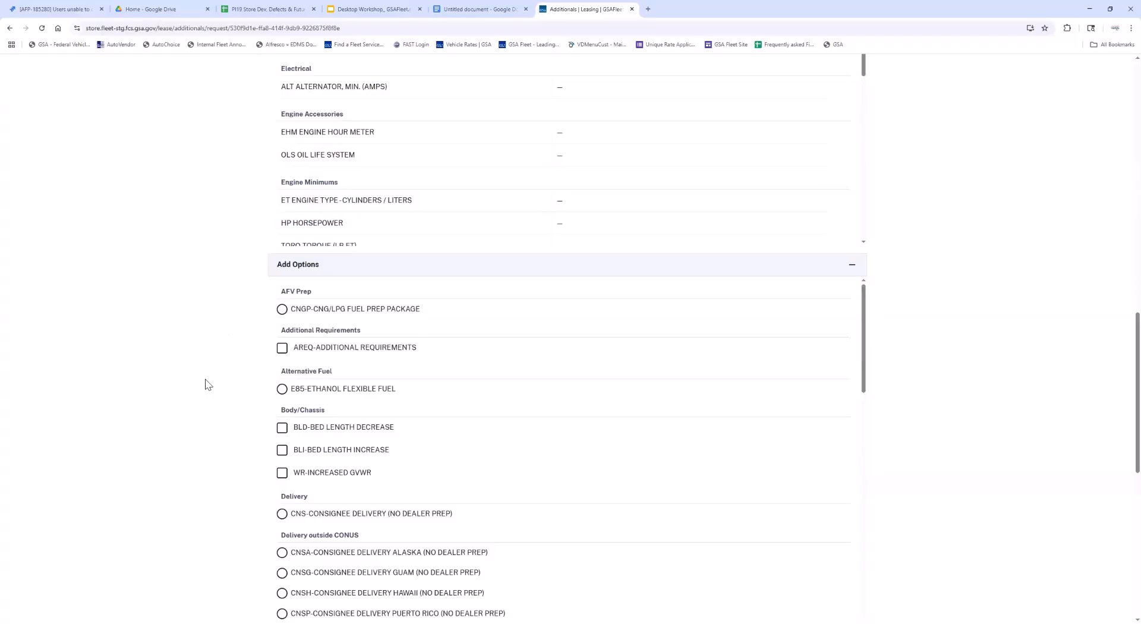
click(282, 389)
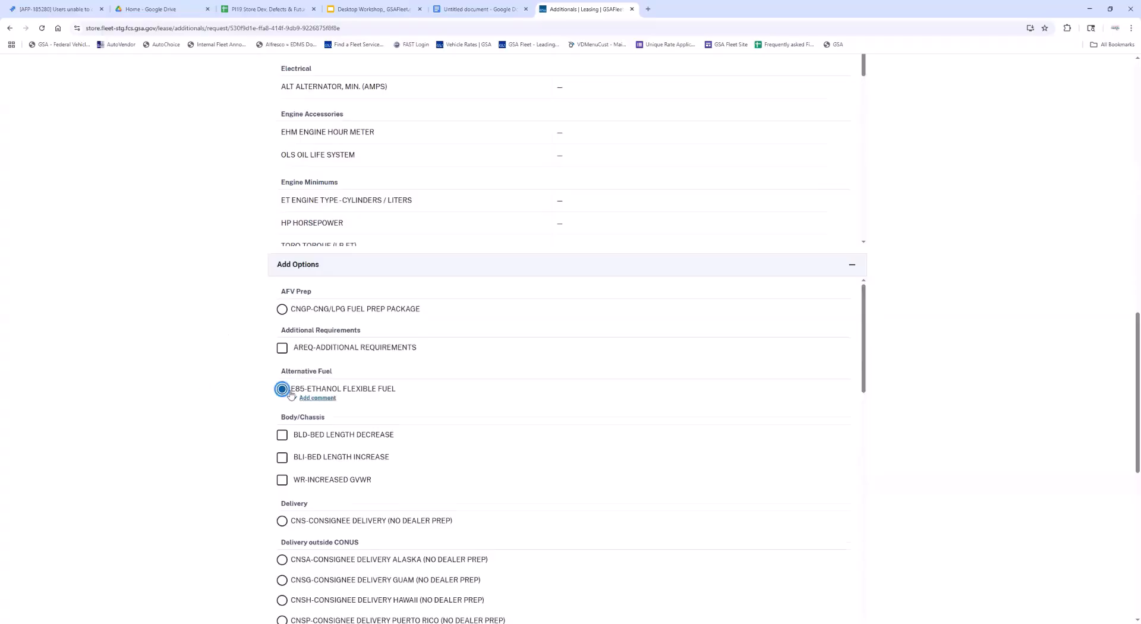
scroll(542, 346, down, 2)
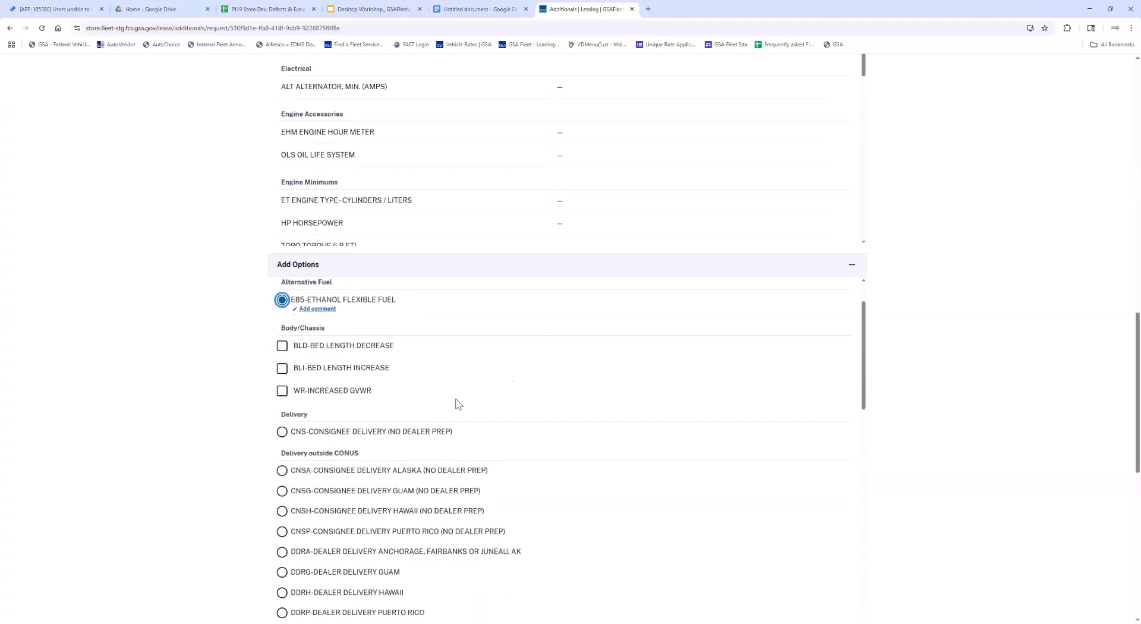
click(281, 434)
scroll(473, 422, down, 5)
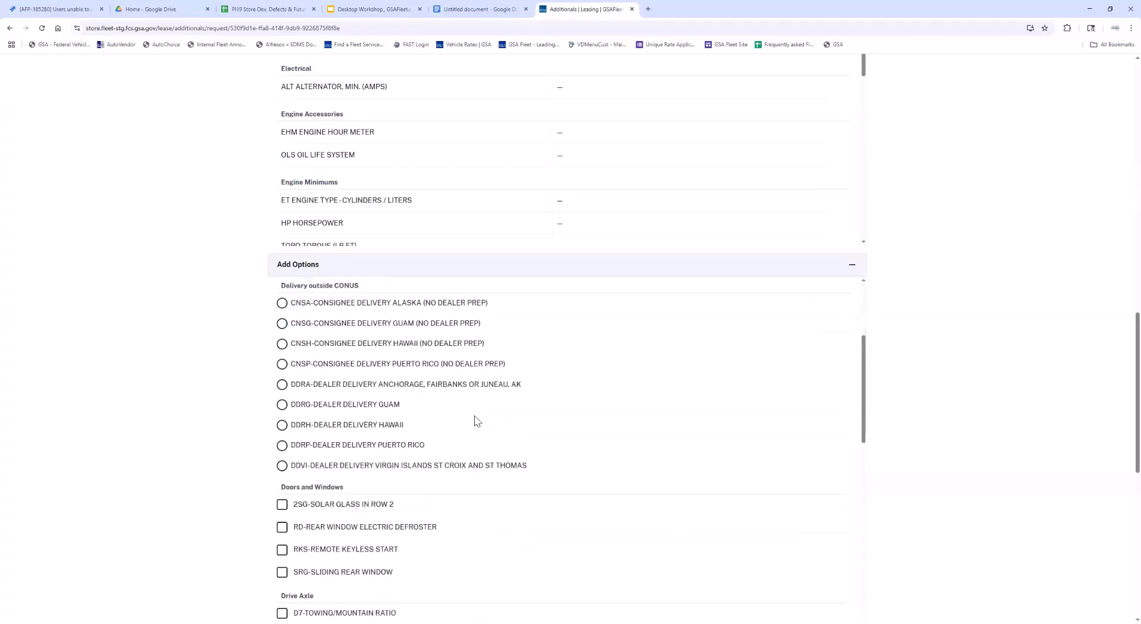
scroll(473, 425, down, 4)
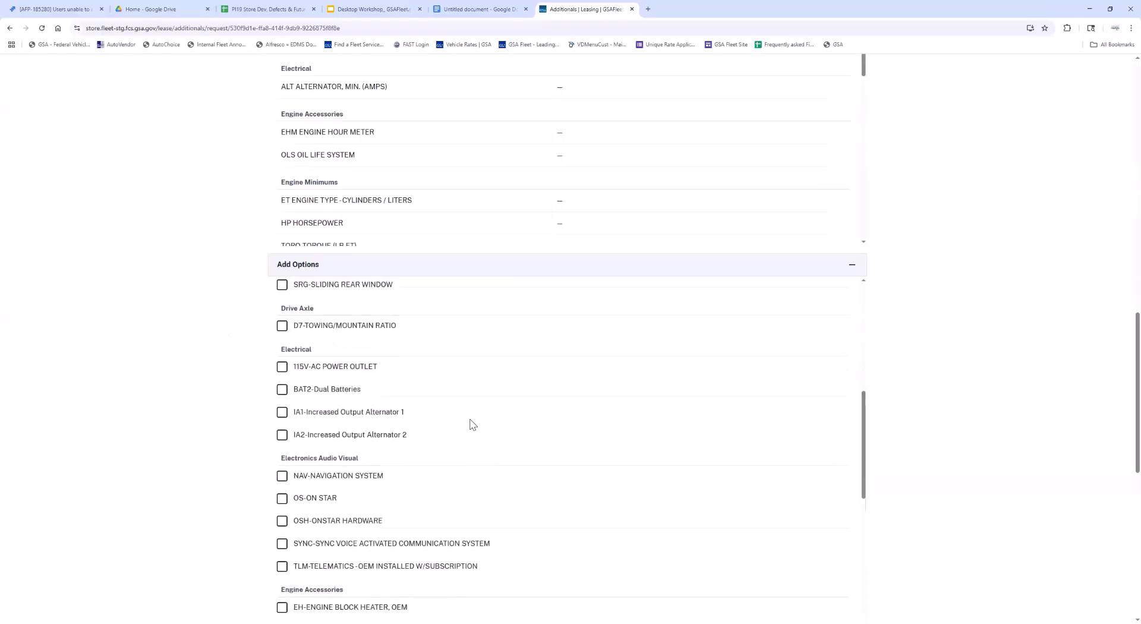
click(283, 426)
Submit the comment "testing" on the OS-On Star option, and delete that comment.
click(320, 438)
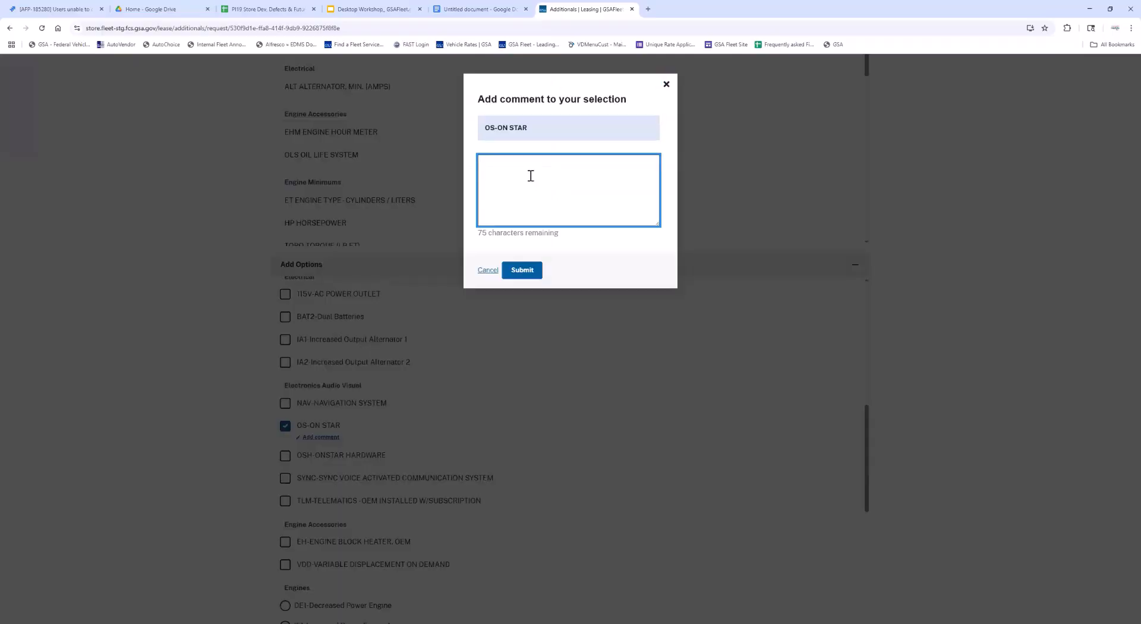
text(testing)
click(523, 271)
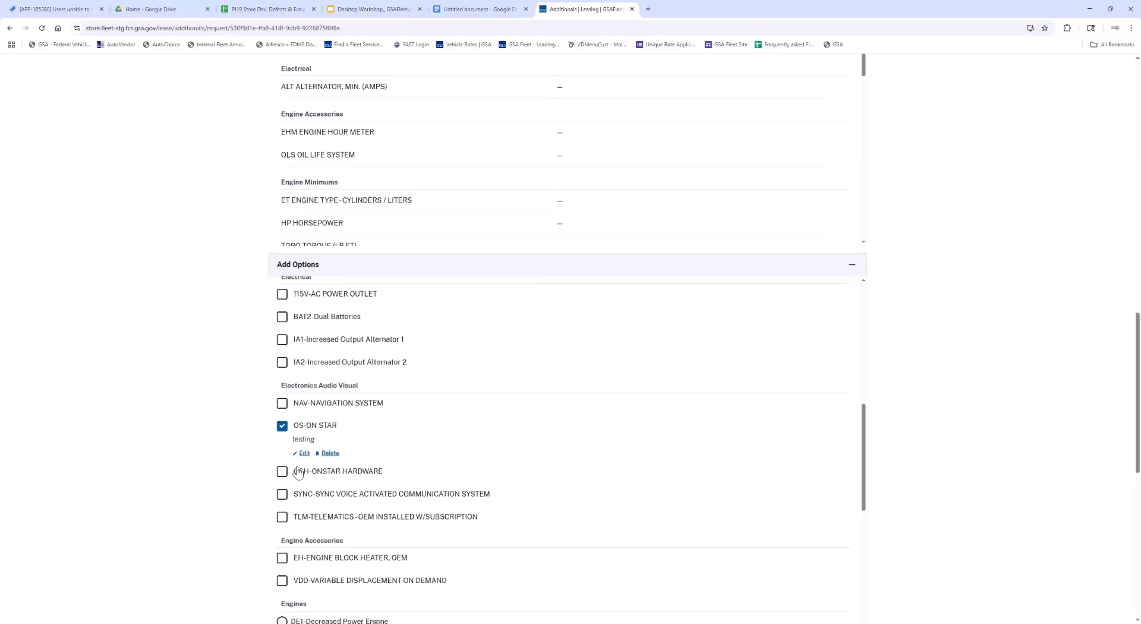
click(331, 454)
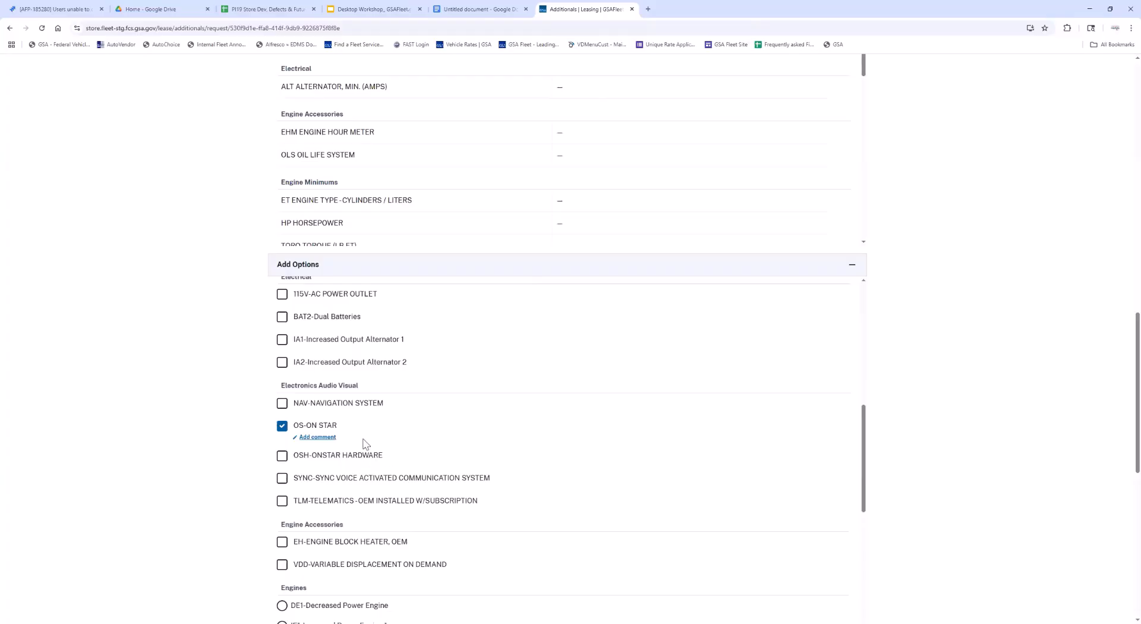
Choose IE1-Increased Power Engine 1 as the engine option and continue to the next stage of the request.
scroll(151, 427, down, 3)
click(282, 448)
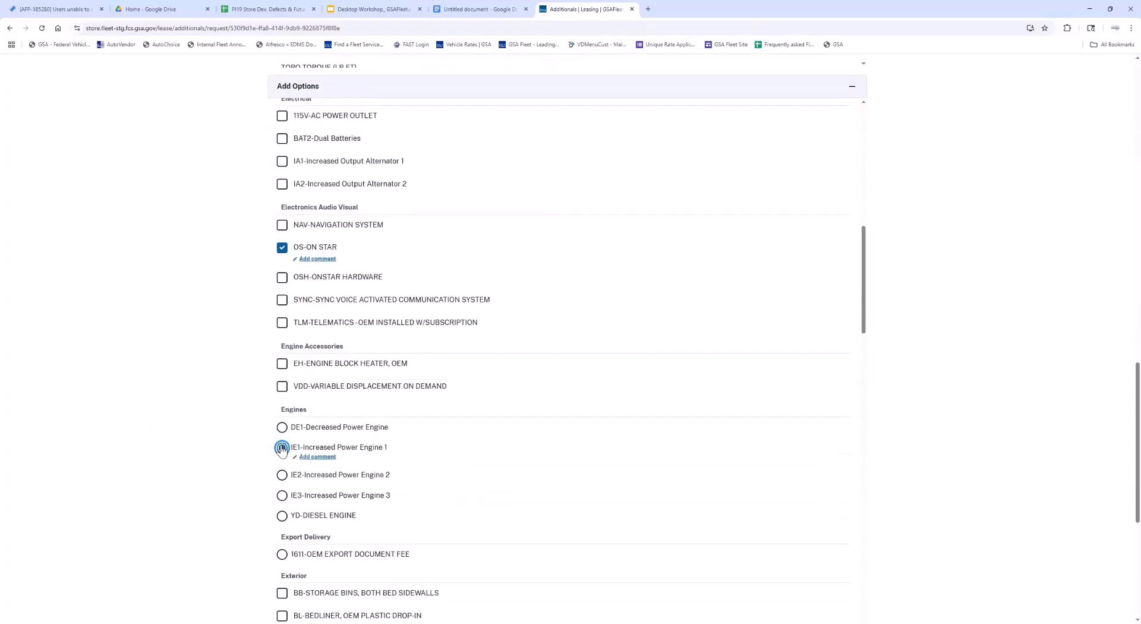
scroll(111, 432, down, 7)
scroll(110, 433, down, 2)
scroll(321, 324, down, 8)
scroll(315, 323, down, 6)
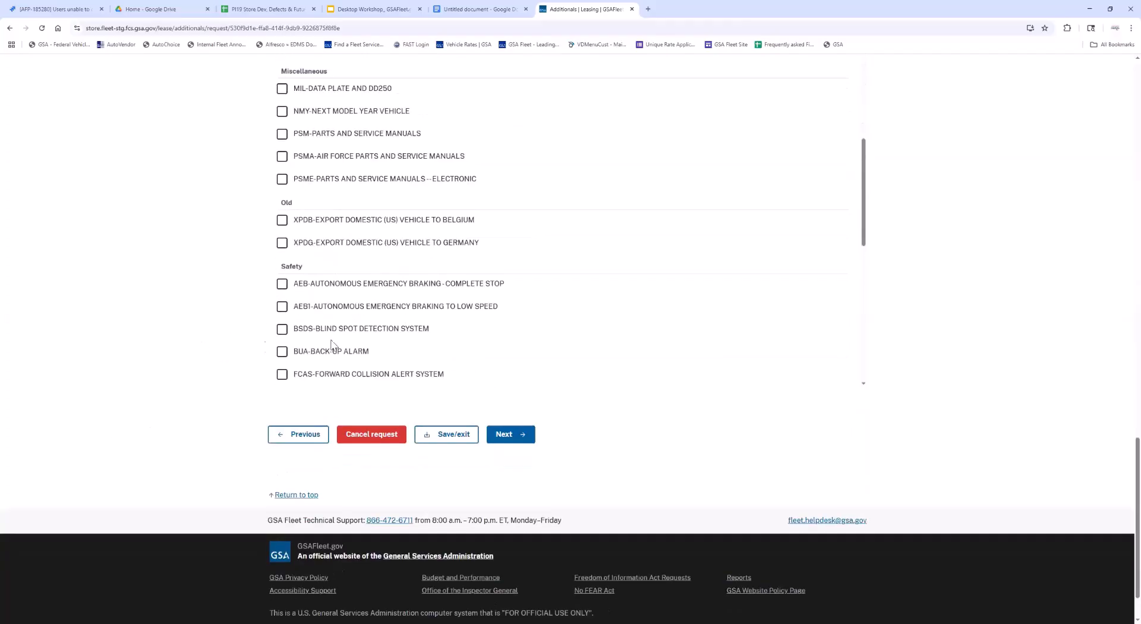
scroll(122, 378, up, 1)
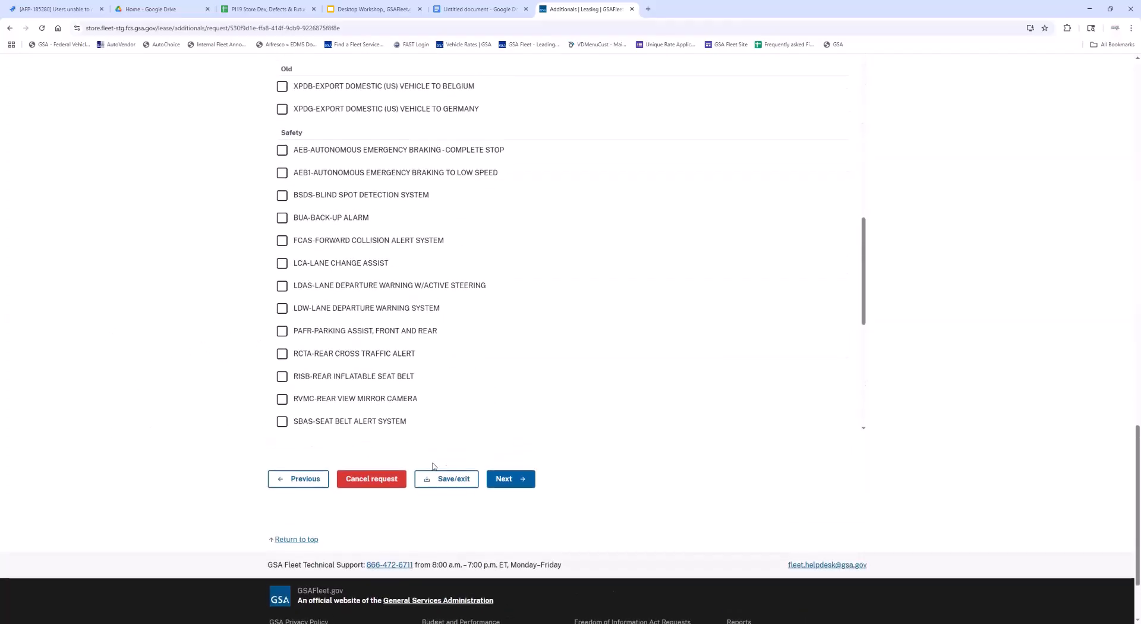
click(501, 480)
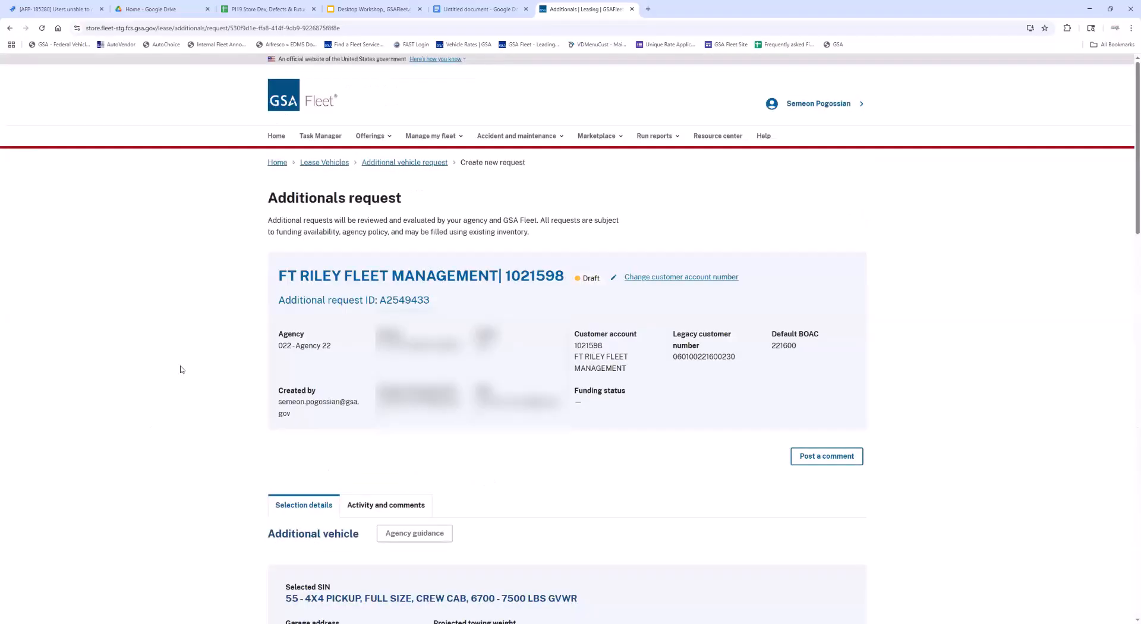
Review the request's selected options and the supplementary information section below them.
scroll(203, 332, down, 1)
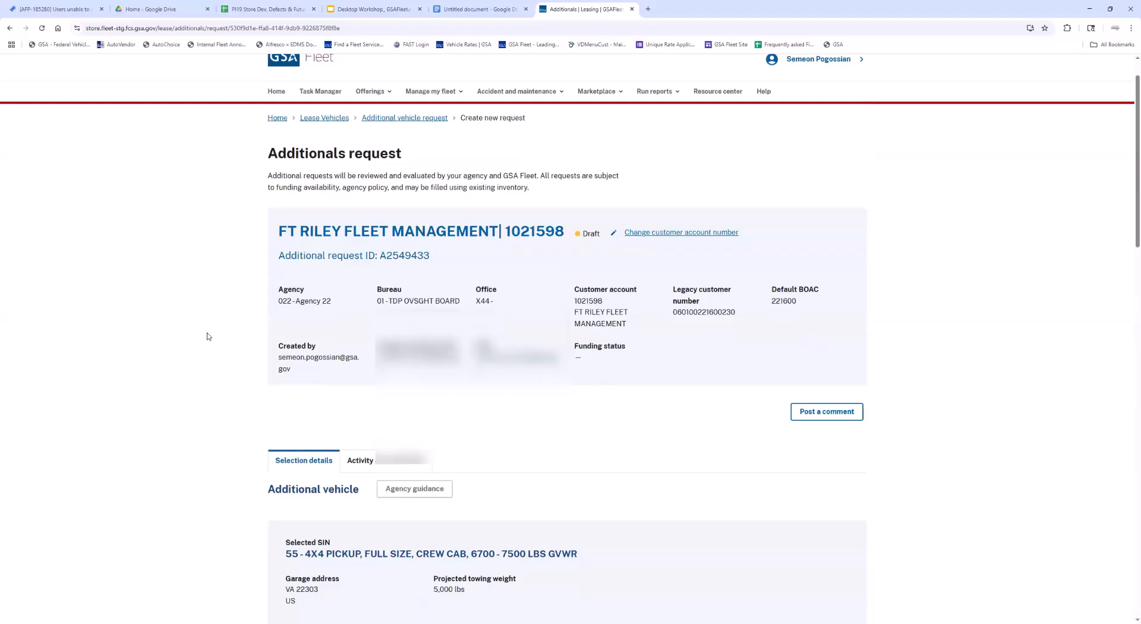
scroll(497, 249, down, 1)
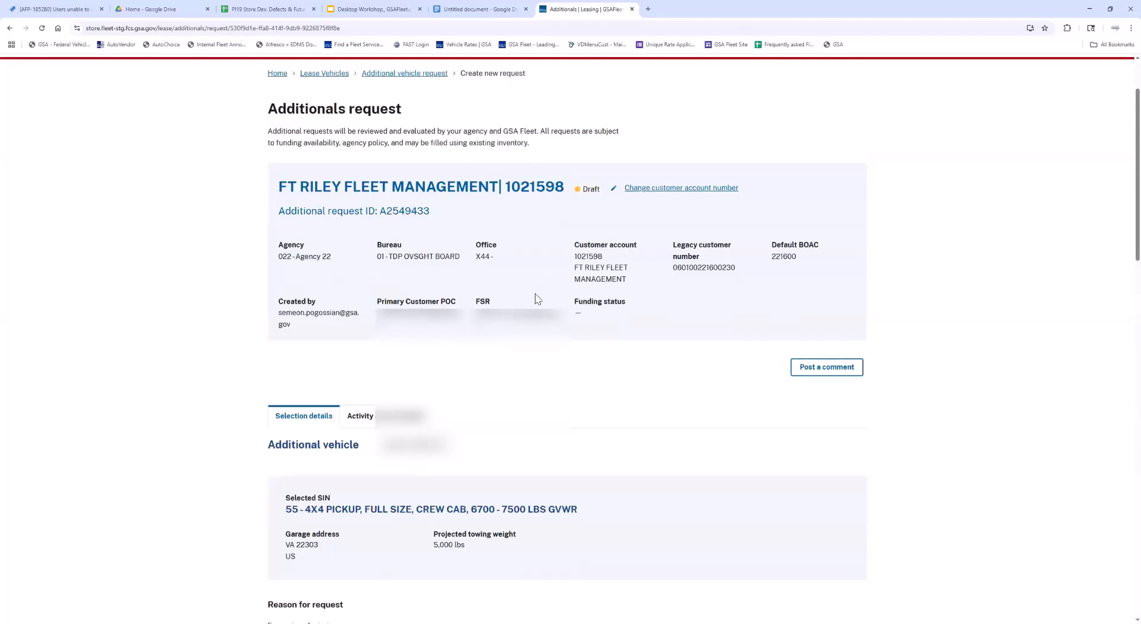
scroll(311, 282, down, 7)
scroll(428, 355, down, 3)
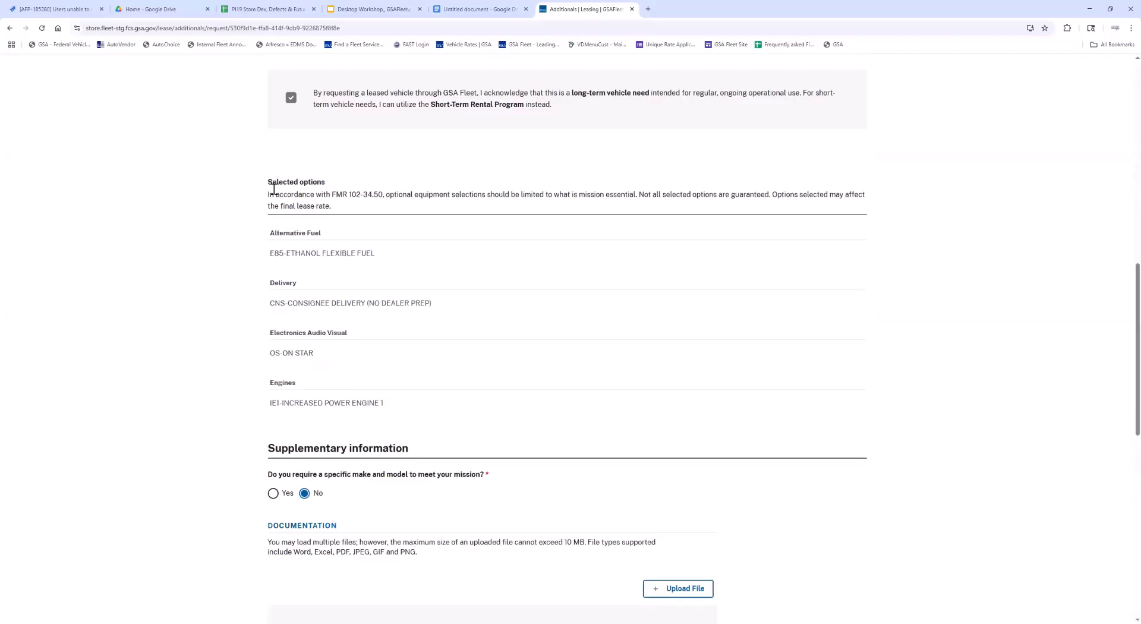
scroll(328, 304, down, 1)
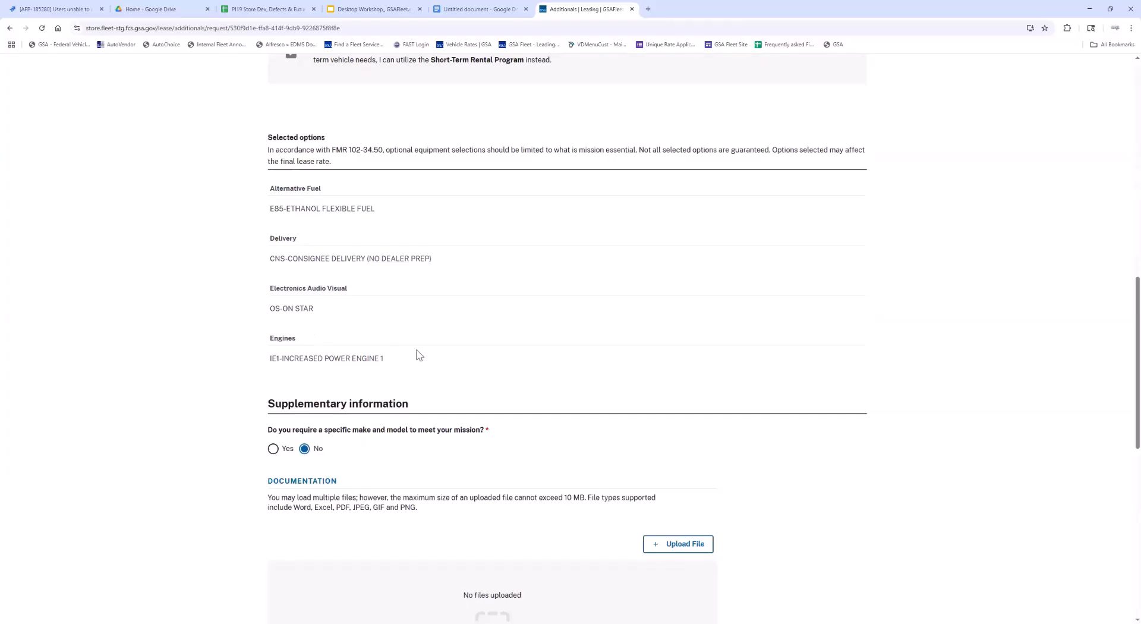
Indicate that a specific make and model is required for the mission and enter "F 150" as the vehicle make and model.
scroll(469, 367, down, 1)
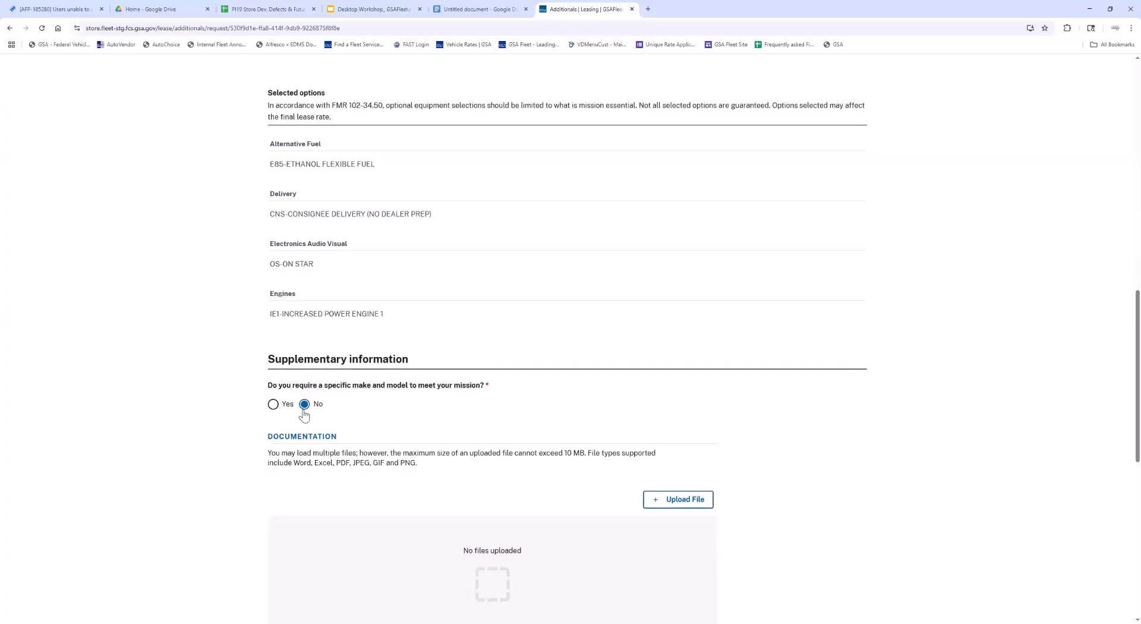
click(272, 407)
click(304, 471)
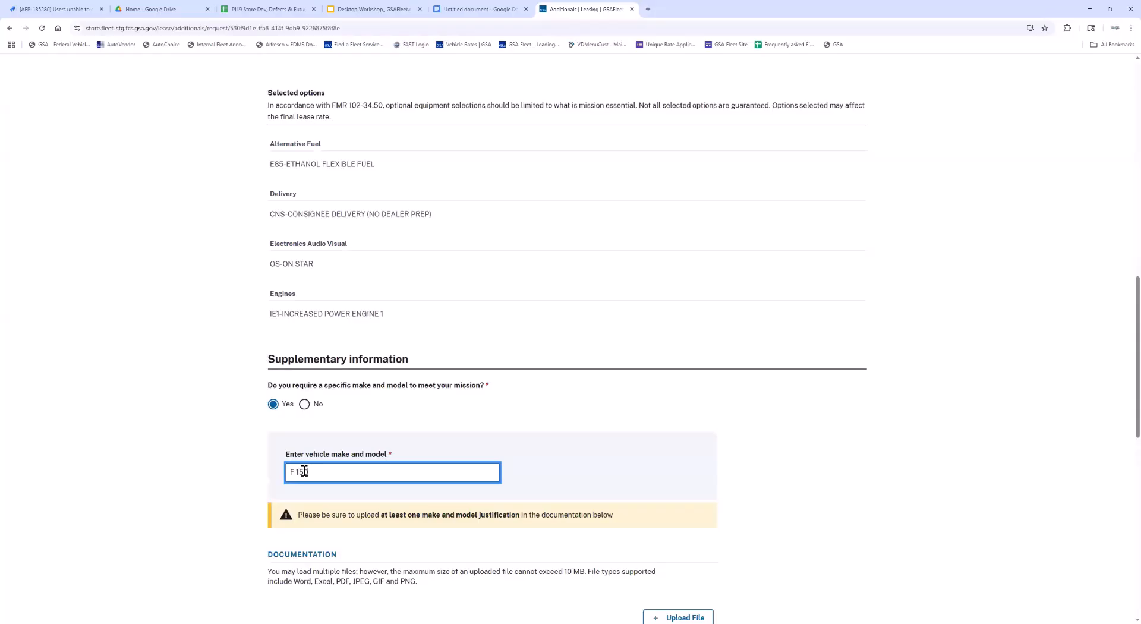
Upload "116643 summary from request.png" as supporting documentation in the Make and model justification category with the note "test".
scroll(422, 438, down, 3)
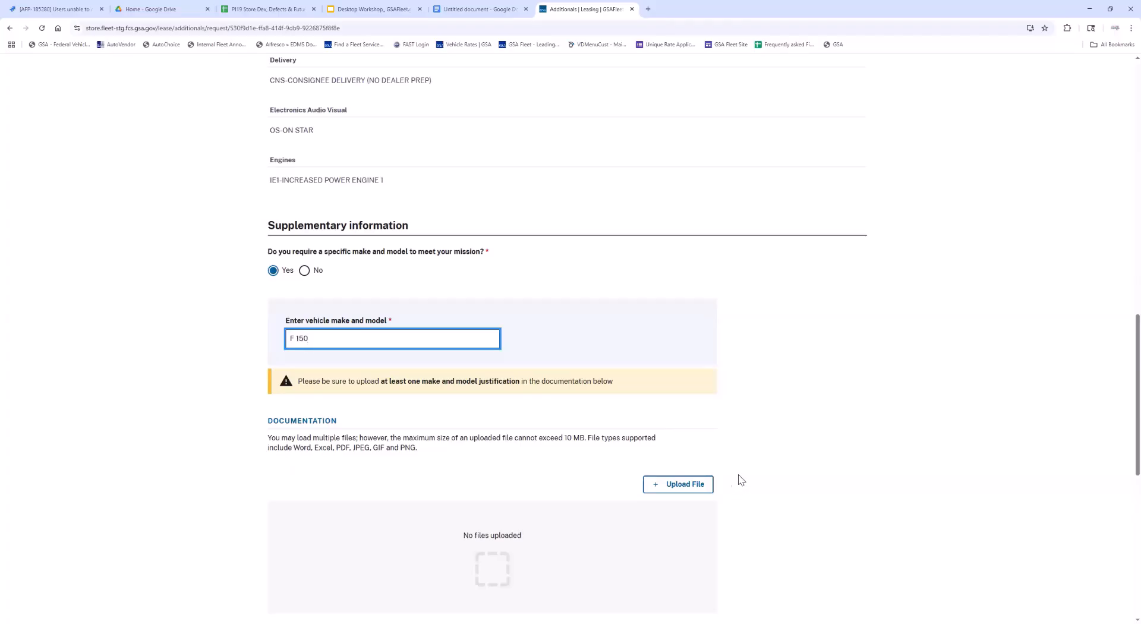
click(683, 487)
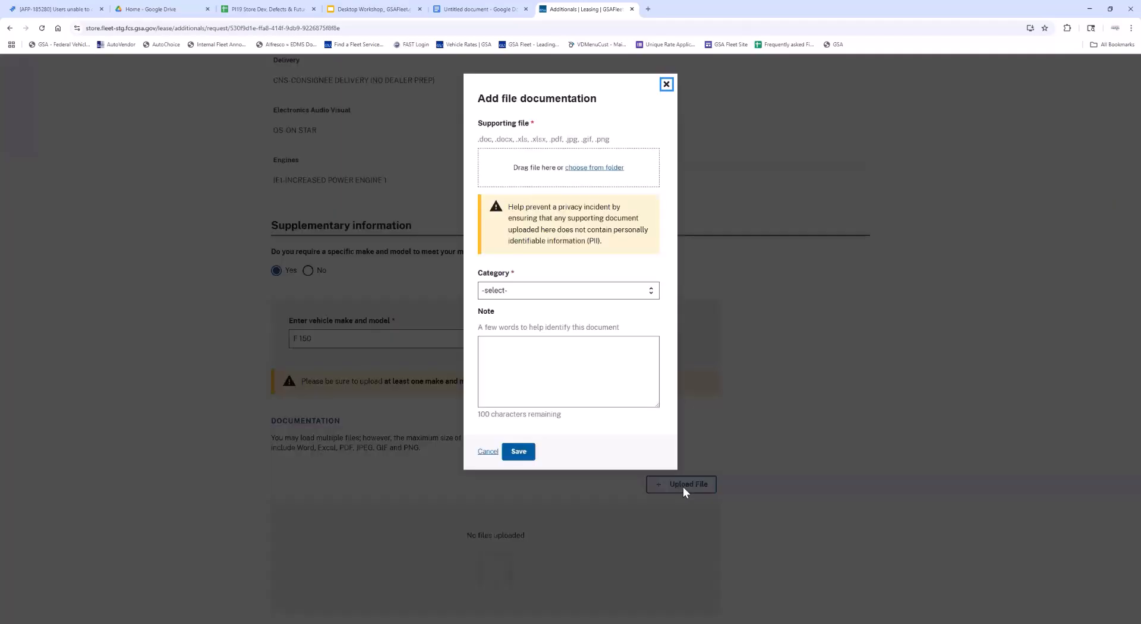
click(602, 169)
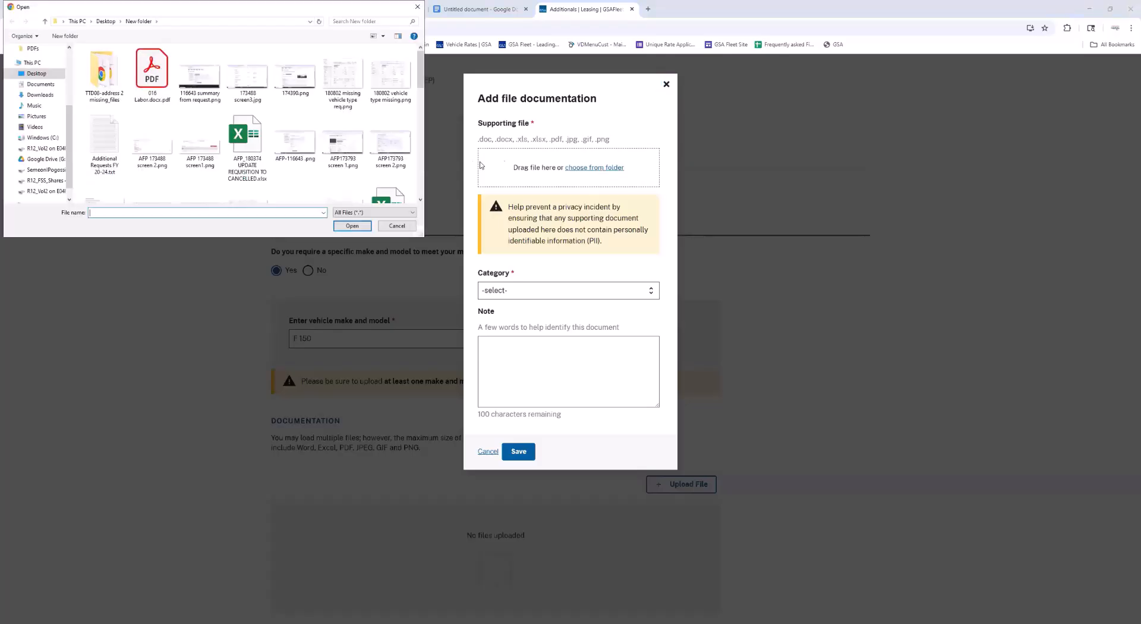
click(212, 88)
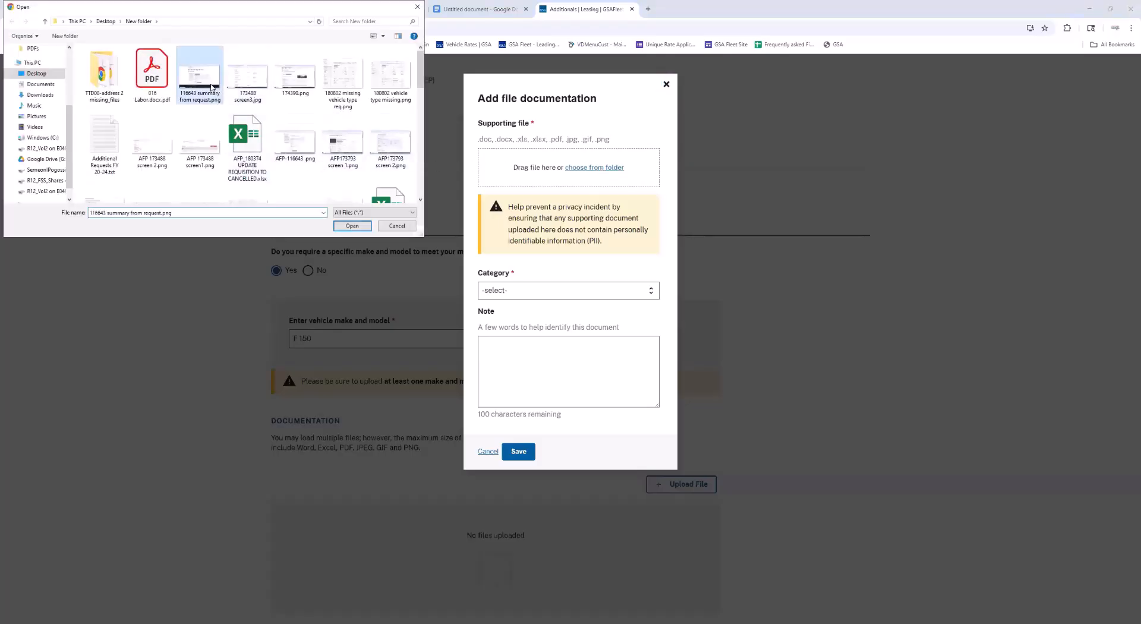
double_click(212, 87)
click(642, 313)
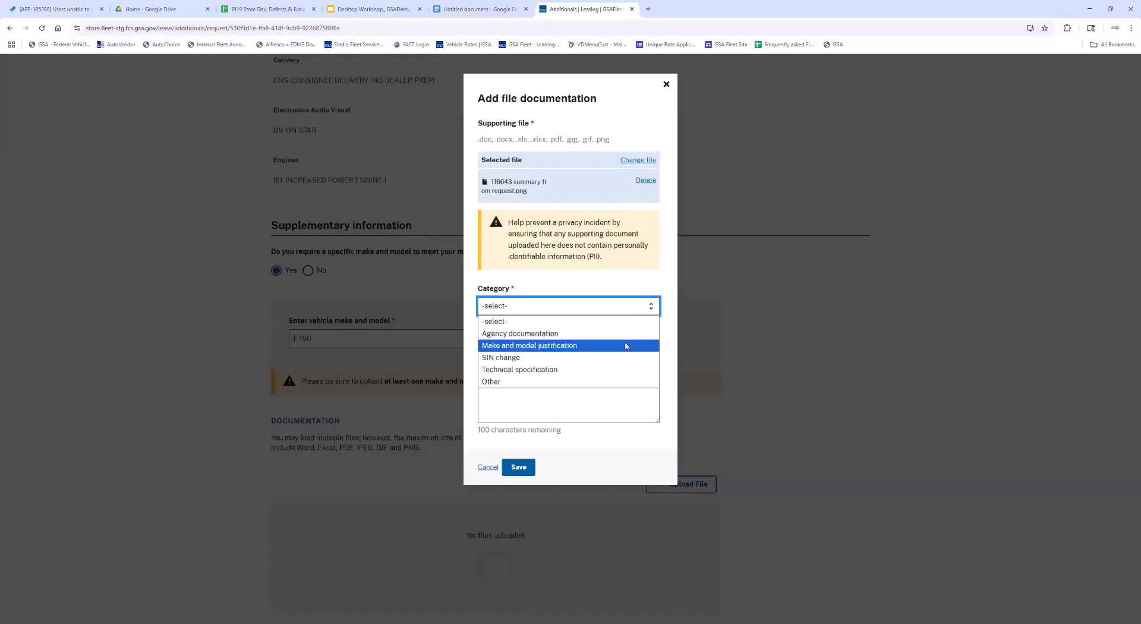
click(563, 346)
click(514, 387)
text(test)
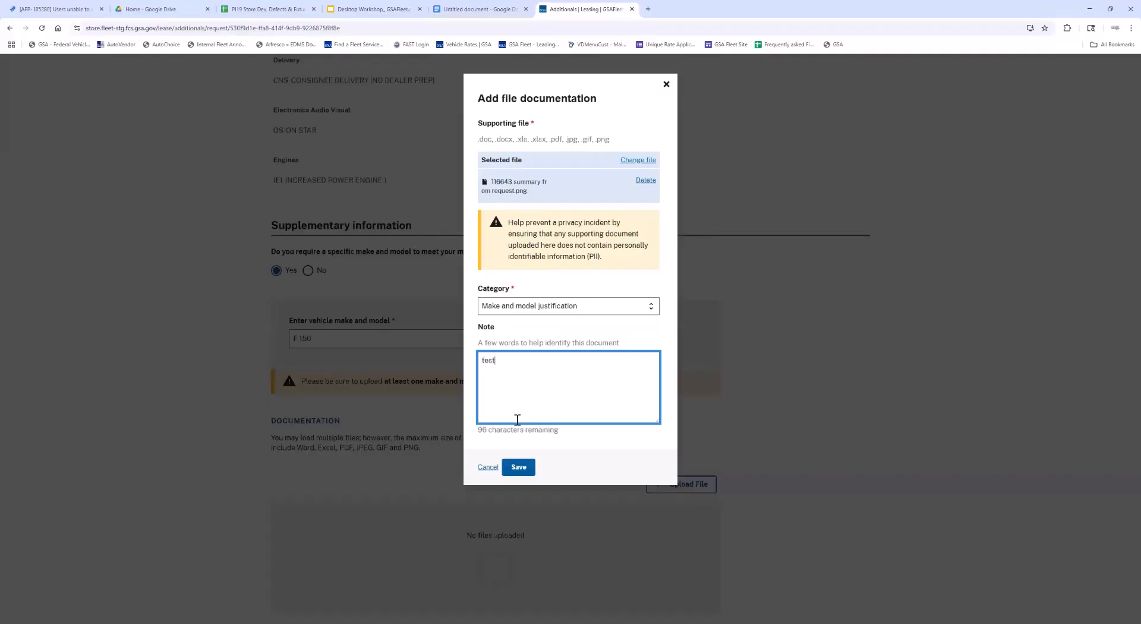
click(519, 467)
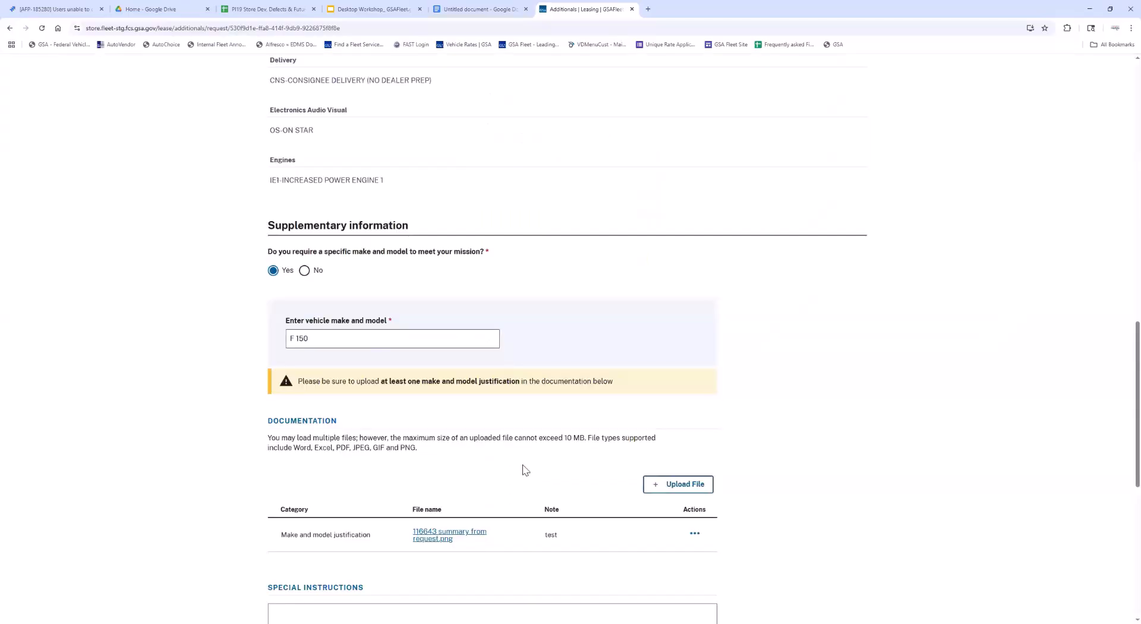
Examine the uploaded document's category and open its file from the documentation table.
scroll(599, 351, down, 1)
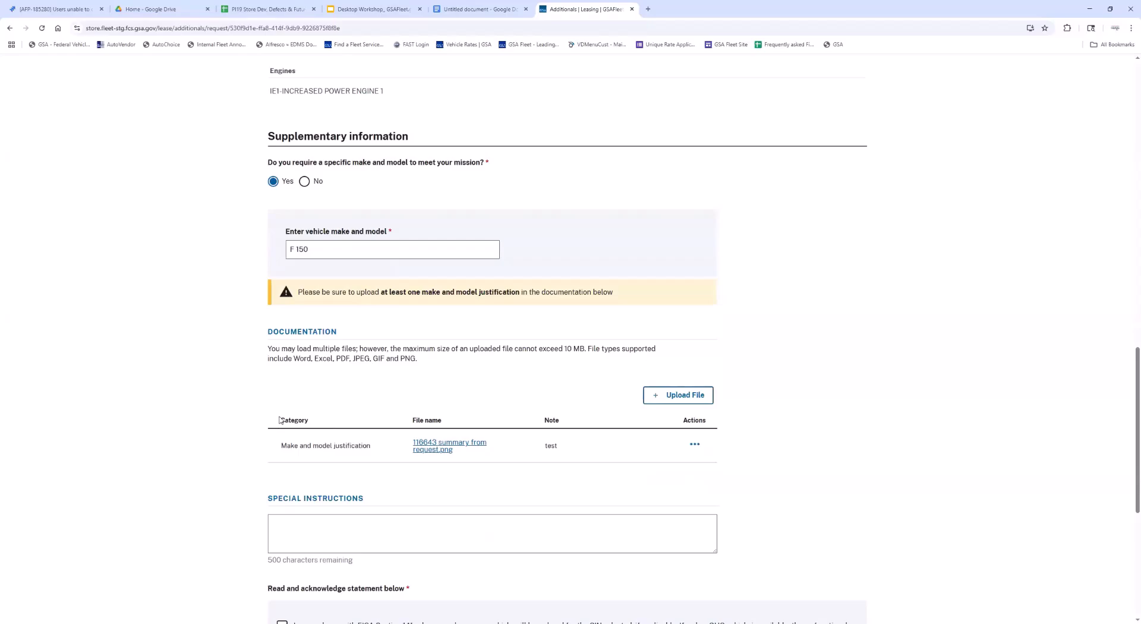
drag(372, 447, 298, 444)
click(298, 445)
click(436, 450)
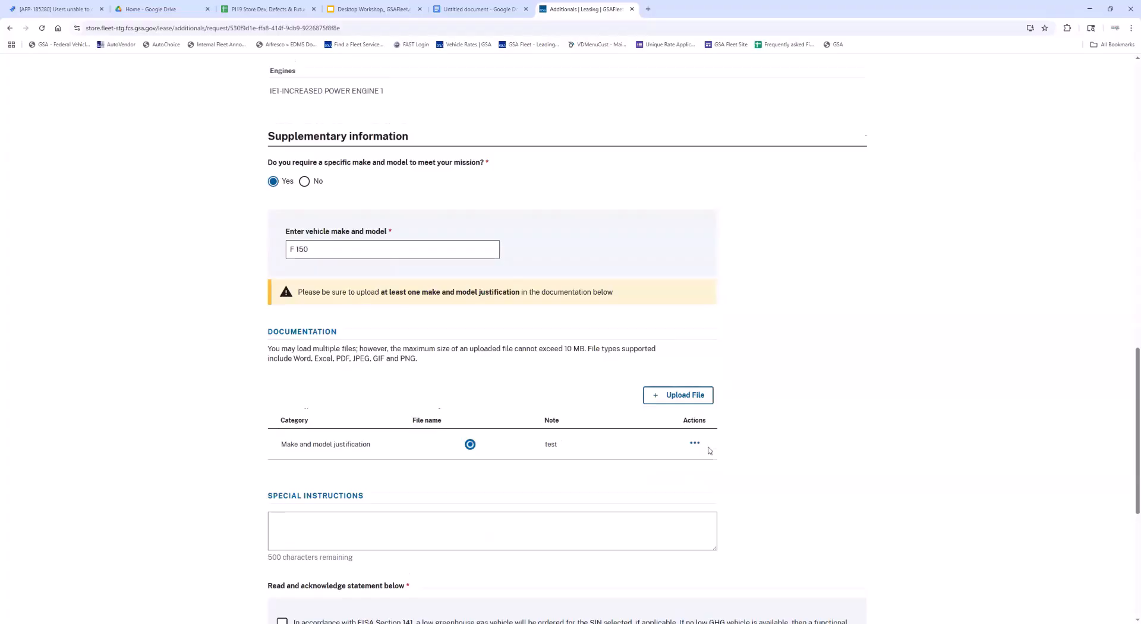
scroll(710, 449, down, 1)
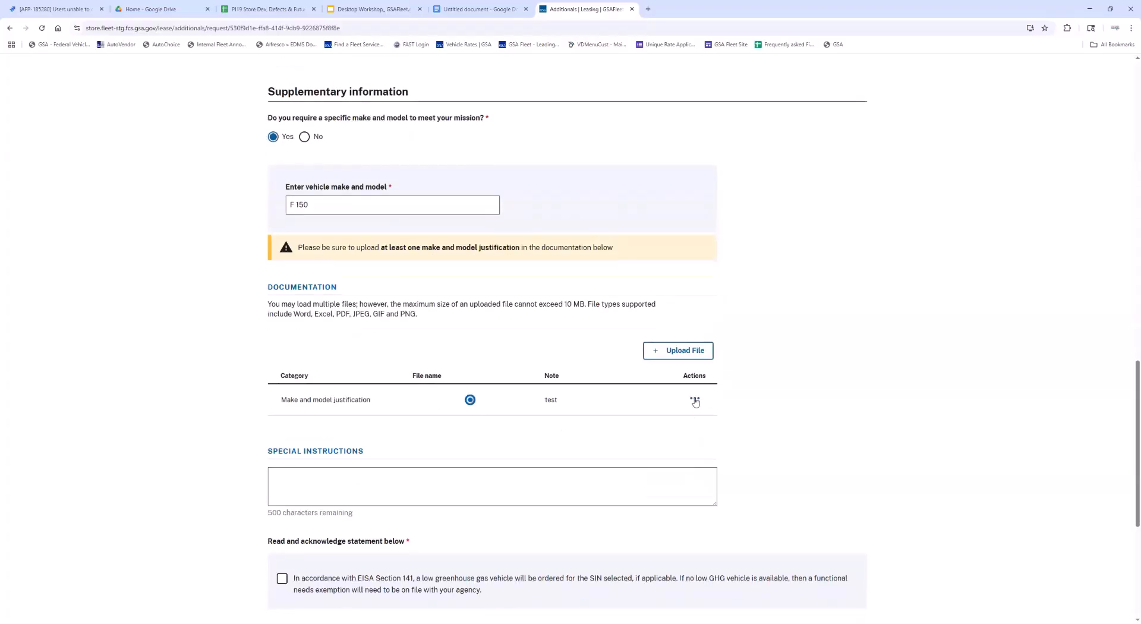
Enter "Color black required" as the special instructions for the request.
scroll(374, 446, down, 1)
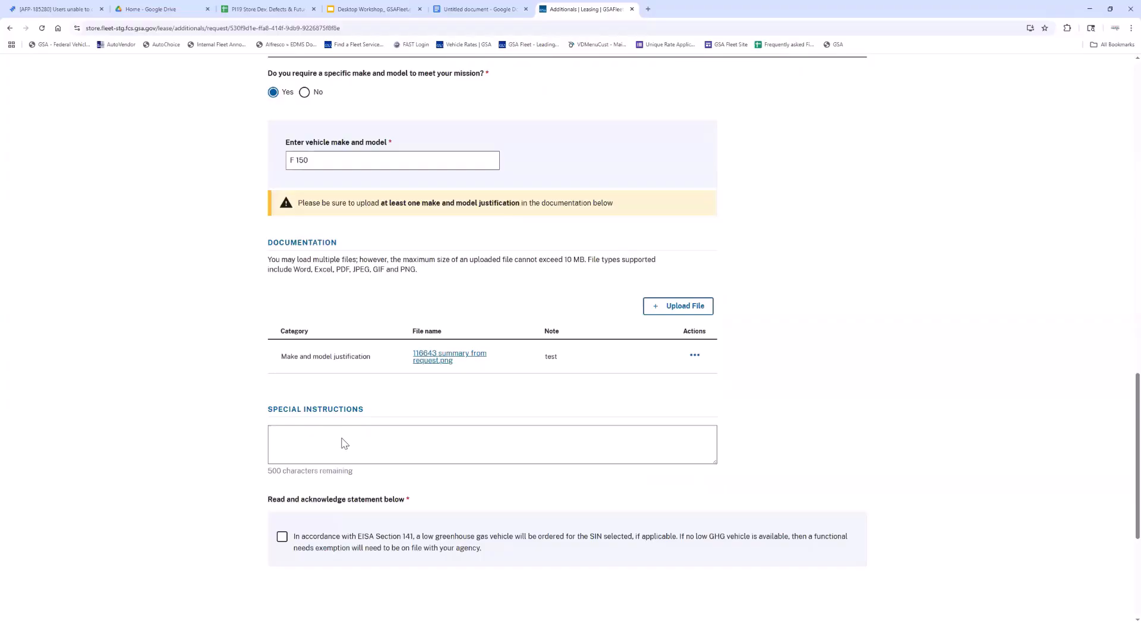
click(358, 445)
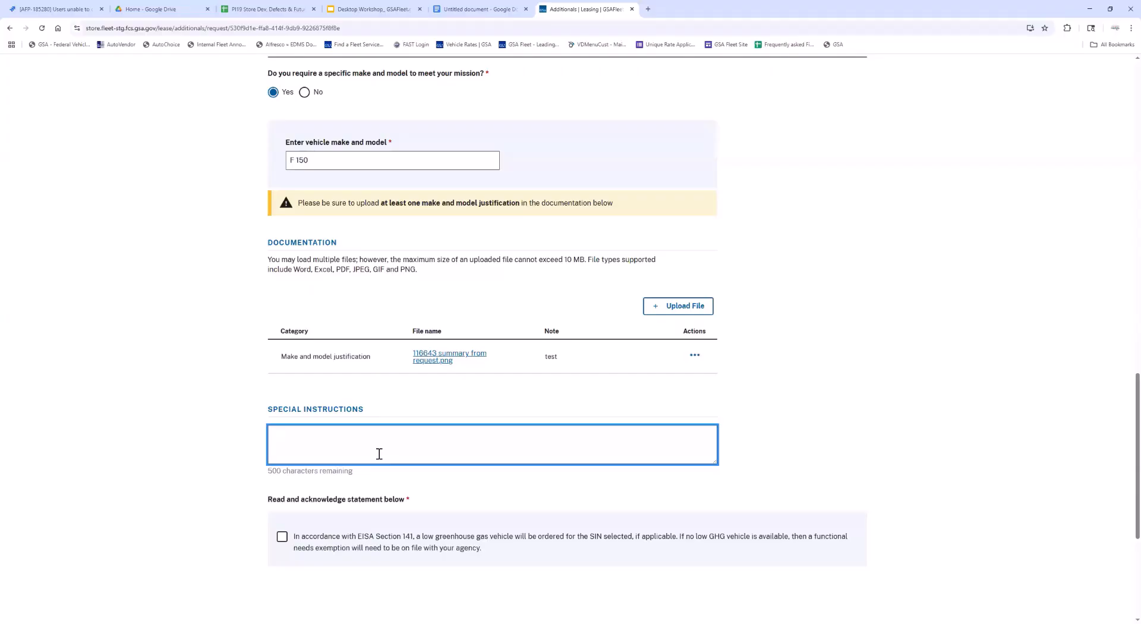
text(Color black required)
Acknowledge the EISA Section 141 low greenhouse gas vehicle statement and submit the request for approval.
scroll(298, 464, down, 1)
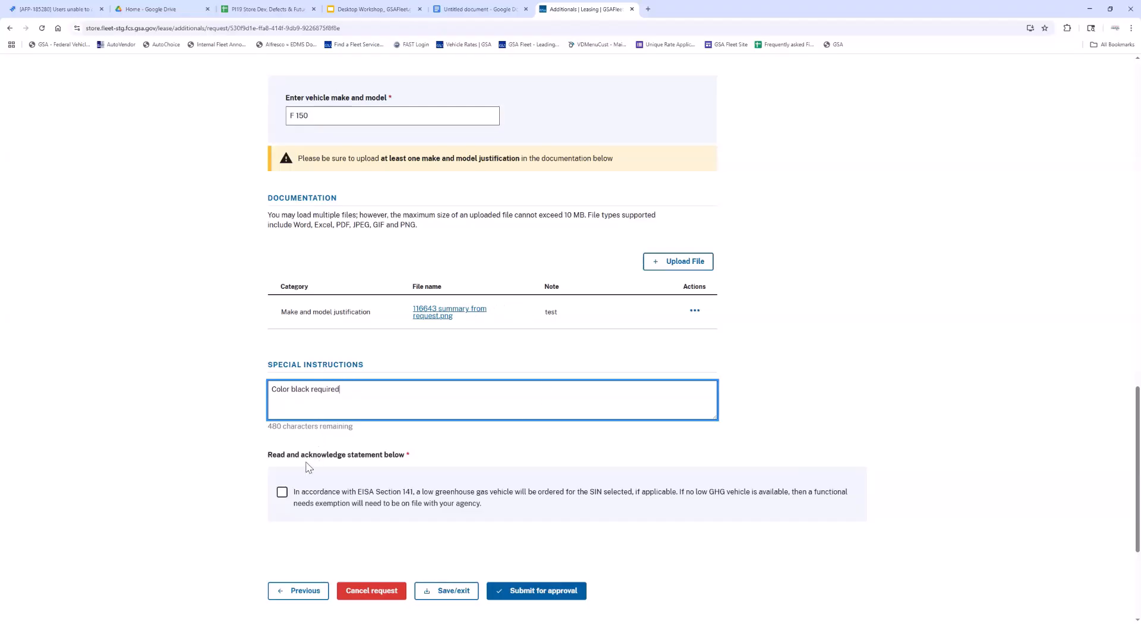
click(282, 494)
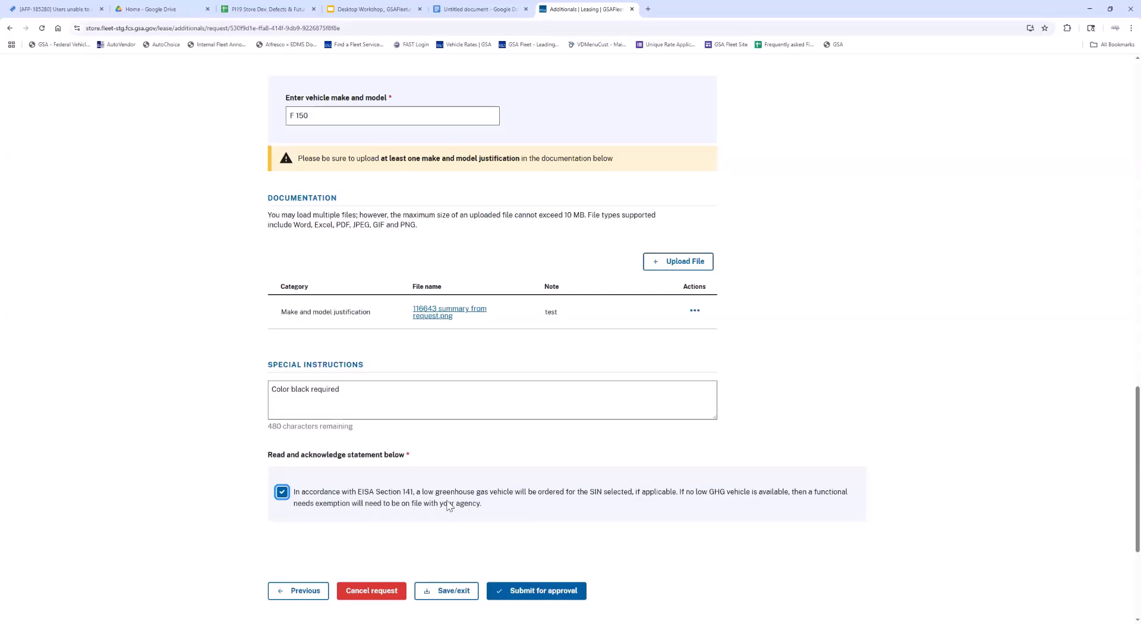
click(537, 593)
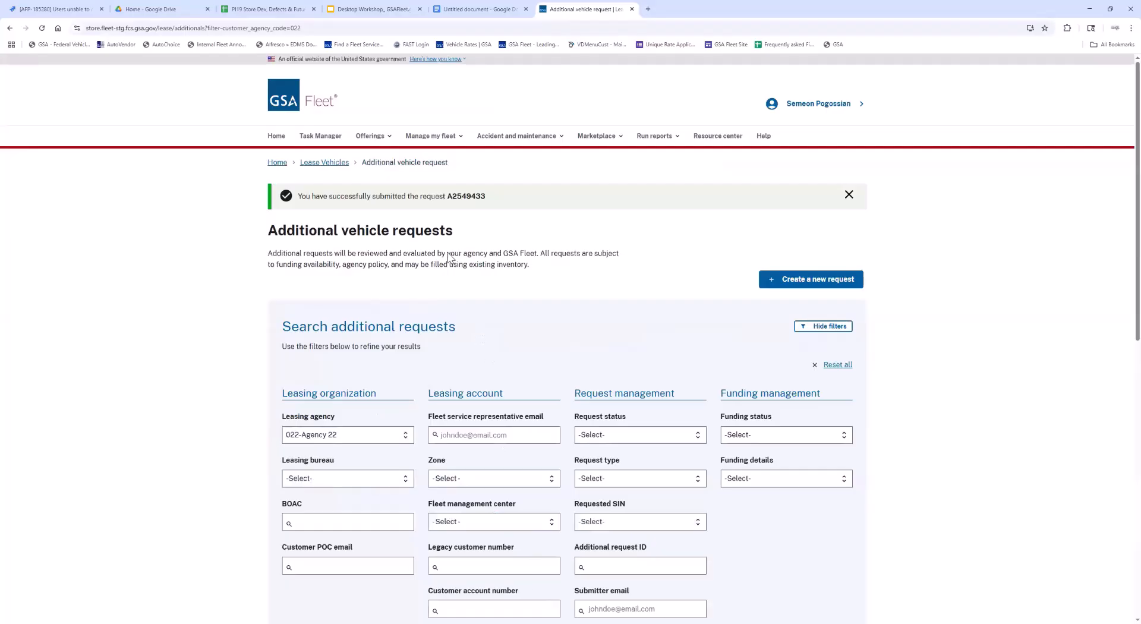
Copy the submitted request's ID from the confirmation message.
drag(492, 200, 452, 198)
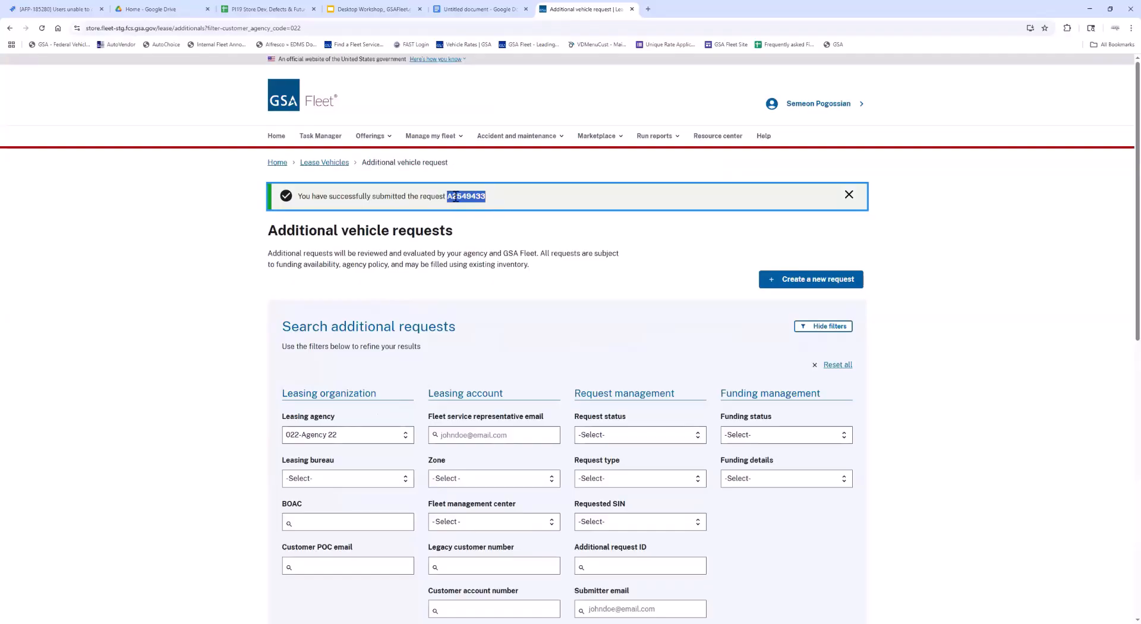
right_click(453, 198)
click(482, 215)
click(455, 262)
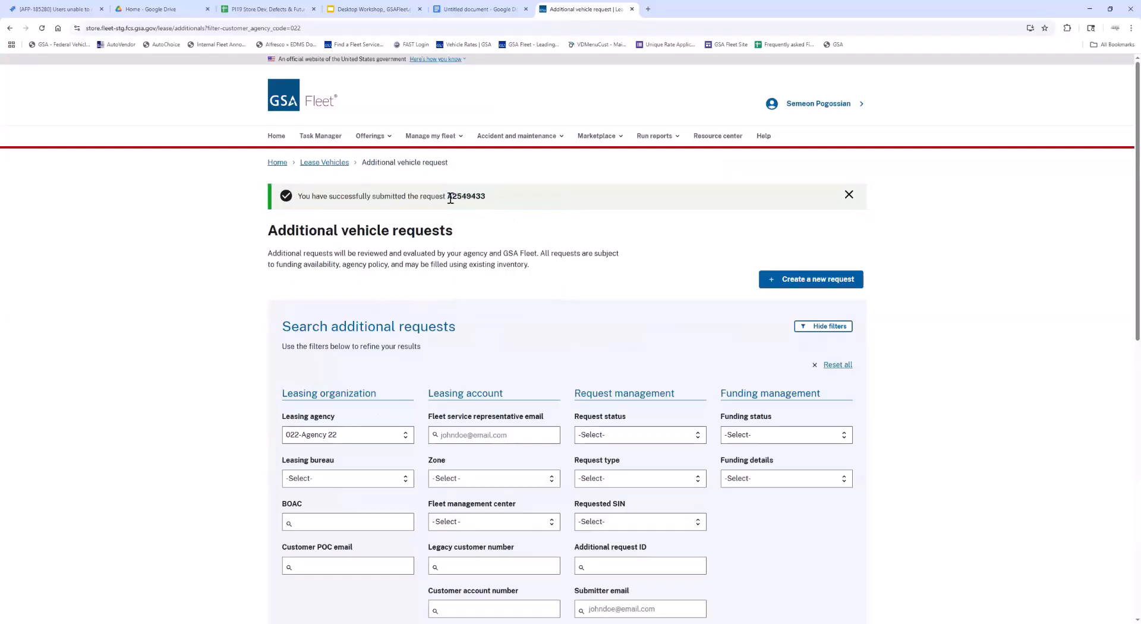
Search the additional vehicle requests by the copied additional request ID.
scroll(734, 404, down, 3)
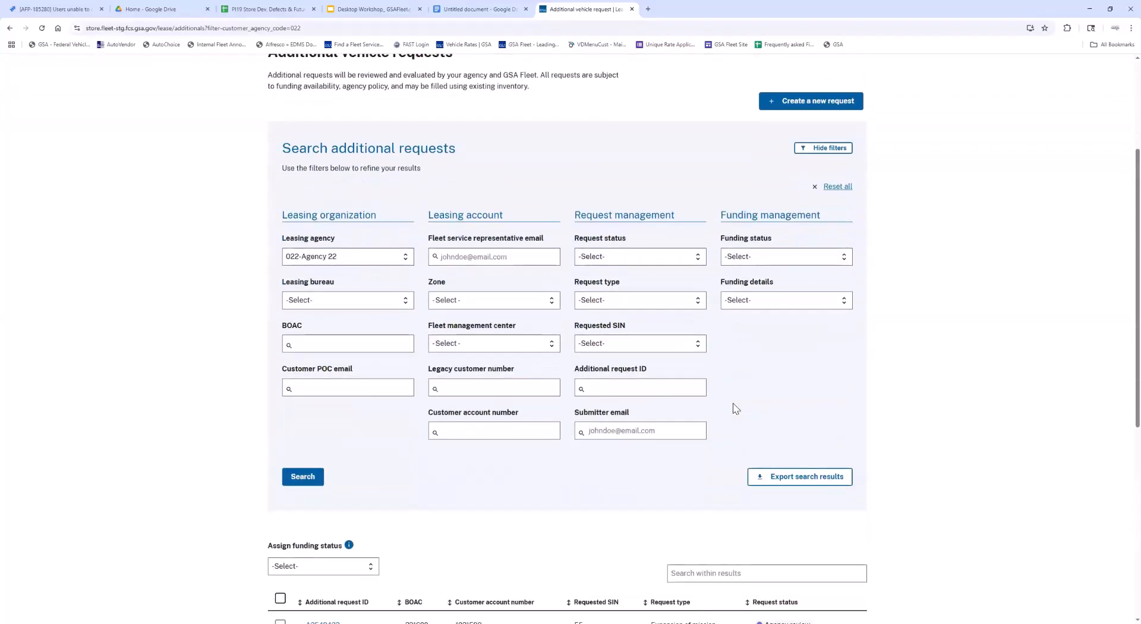
scroll(731, 388, up, 1)
click(607, 386)
key(ctrl+v)
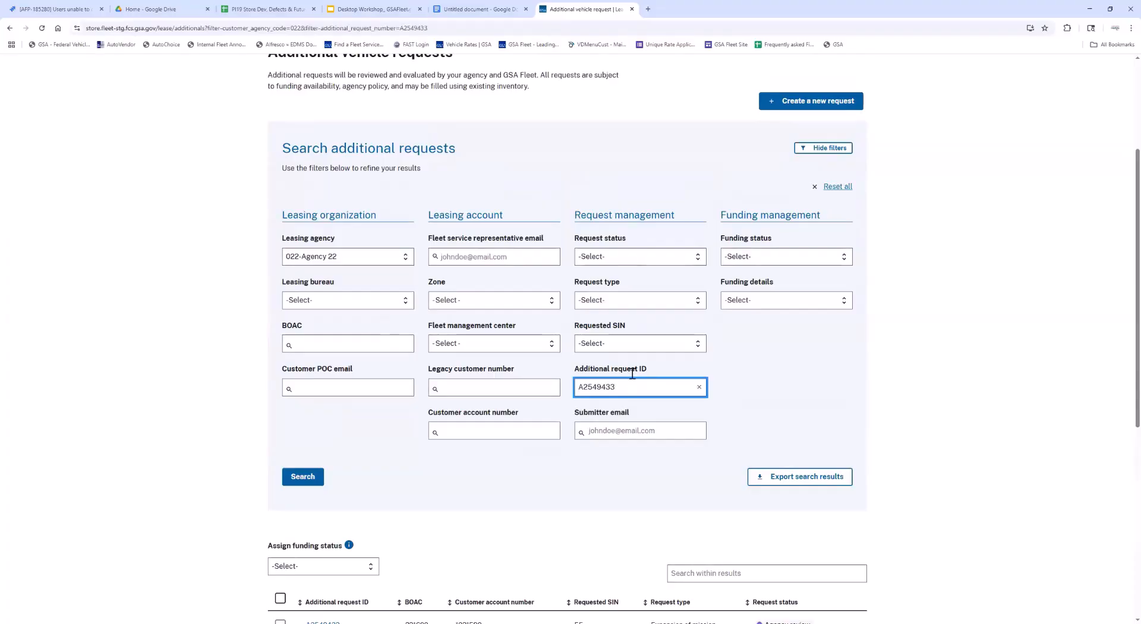
click(300, 476)
scroll(576, 472, down, 1)
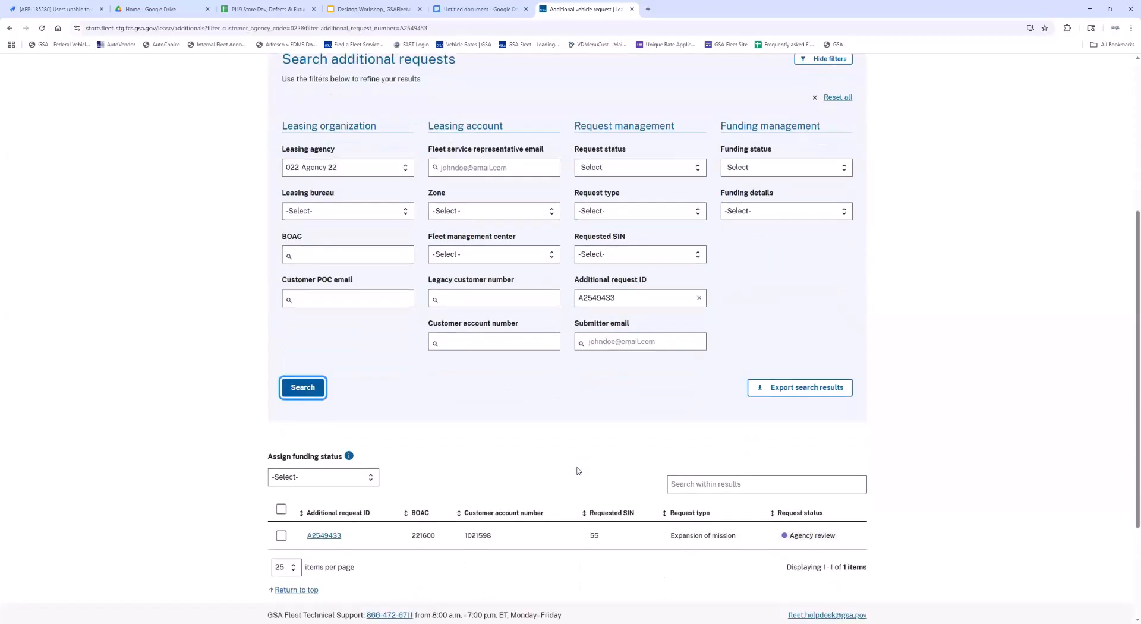
Check the request's status in the search results, and open the request to check the status shown in its header.
scroll(624, 504, down, 1)
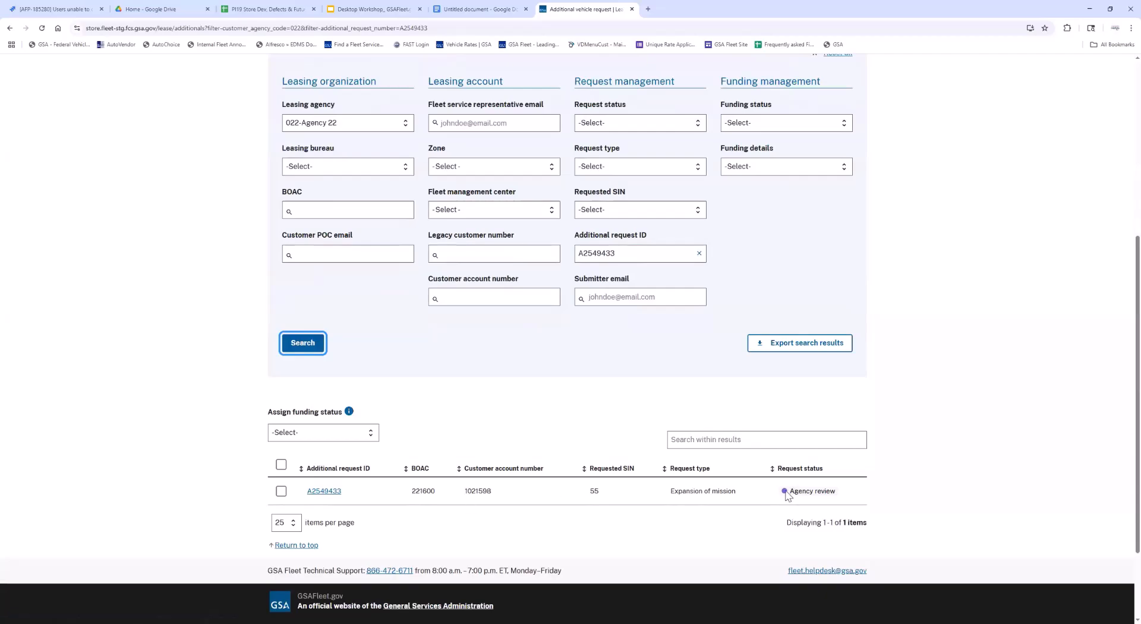
drag(789, 492, 835, 496)
click(831, 499)
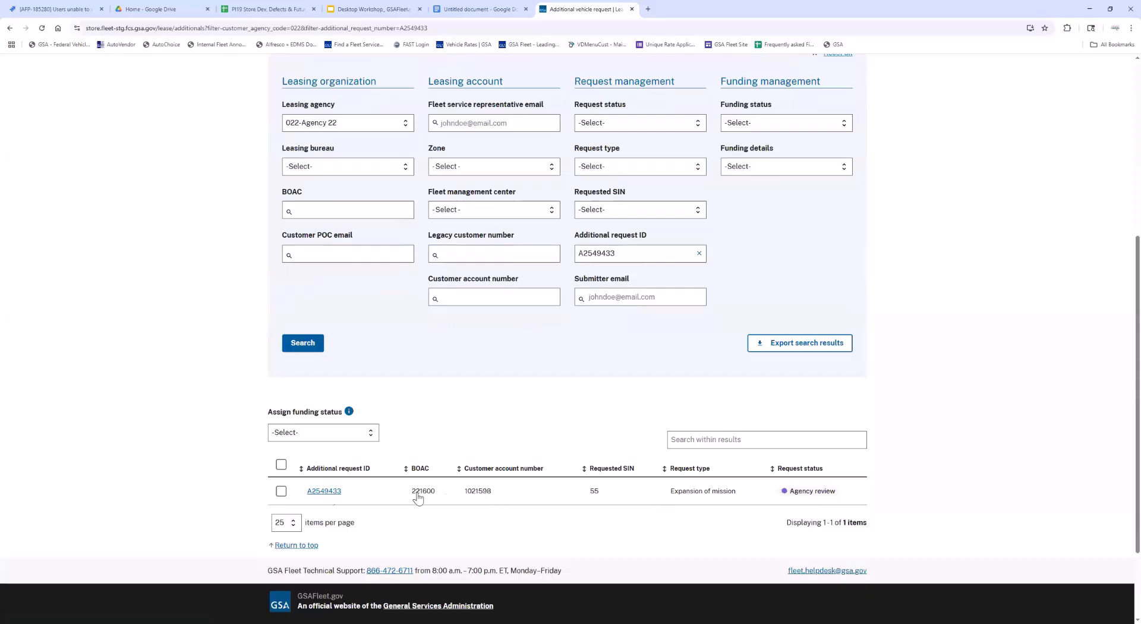
click(326, 495)
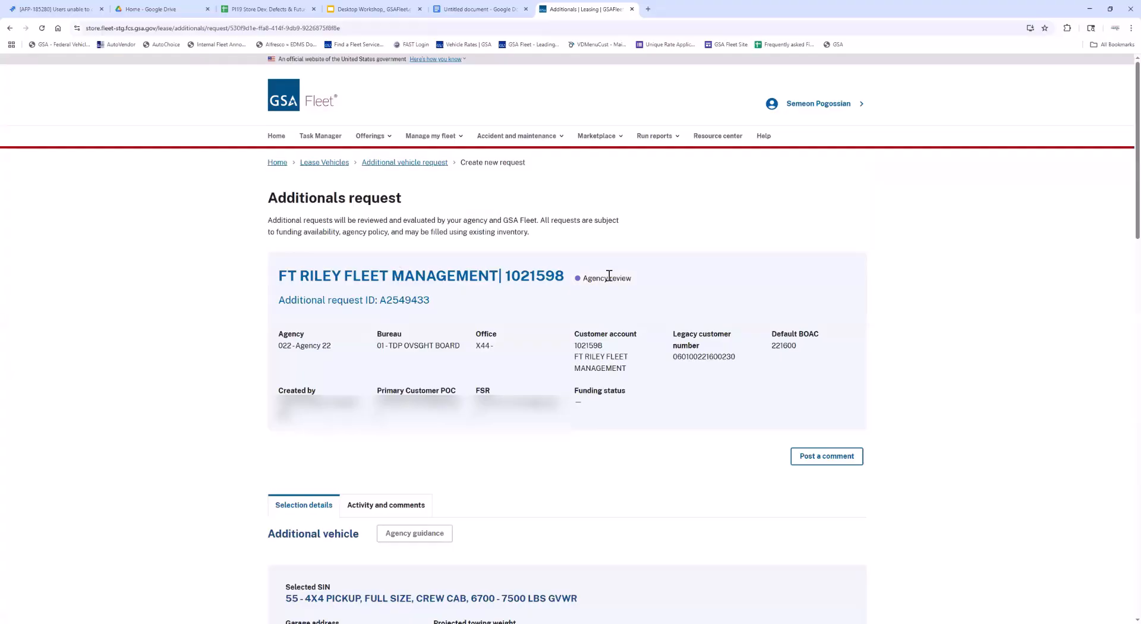
drag(631, 283, 583, 279)
click(595, 279)
Open the request's activity and comments history and examine the status change entry with its date and time.
scroll(596, 284, down, 2)
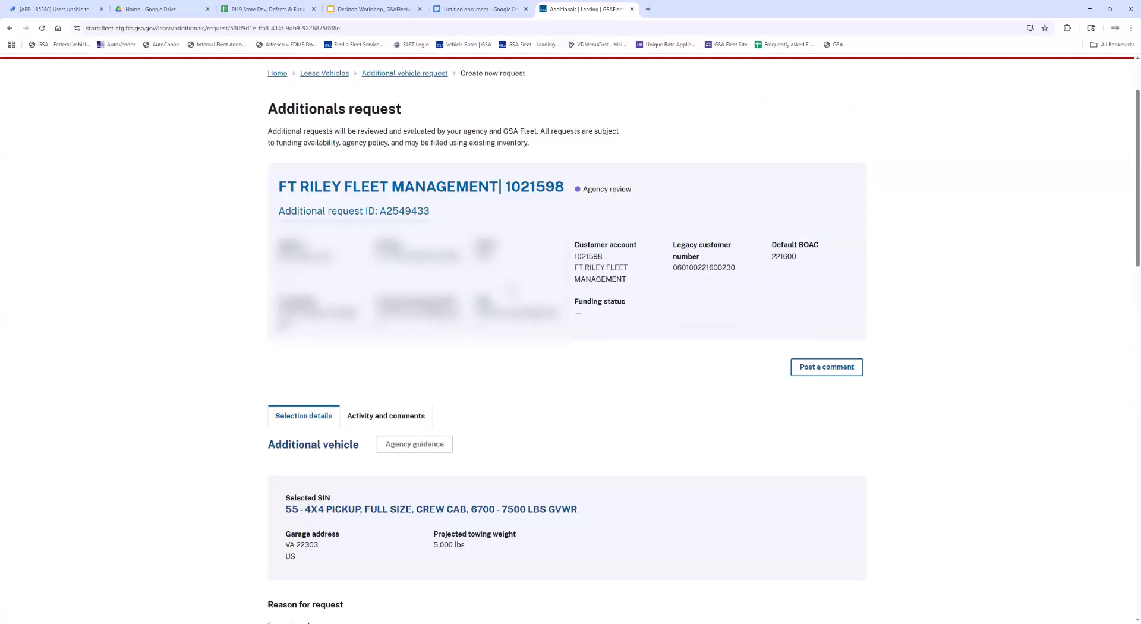
scroll(593, 334, down, 2)
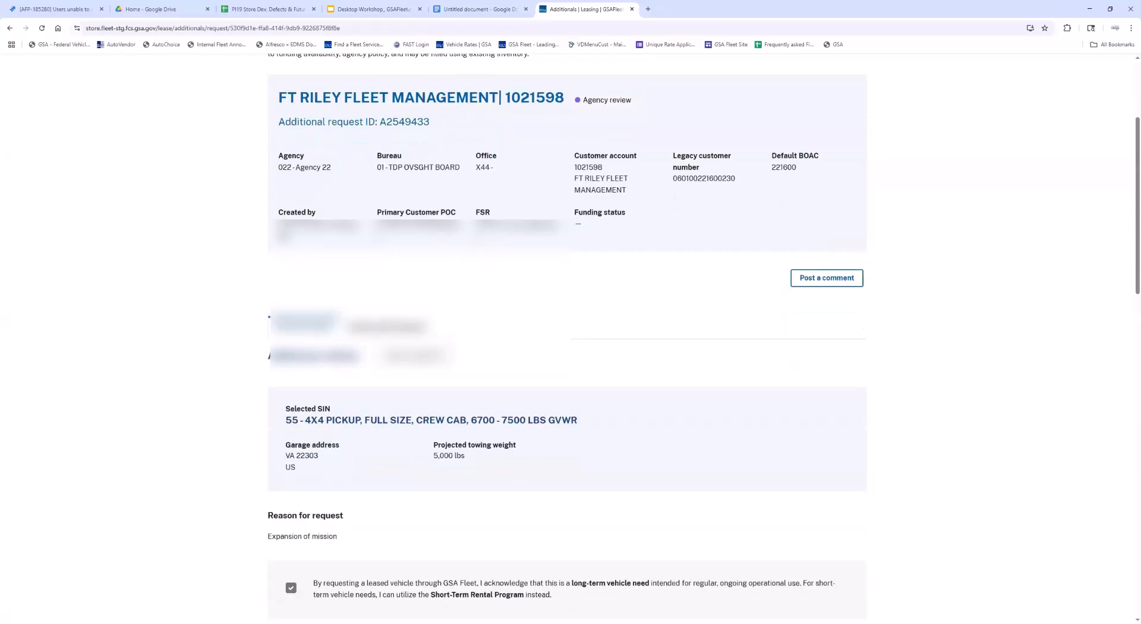
click(371, 331)
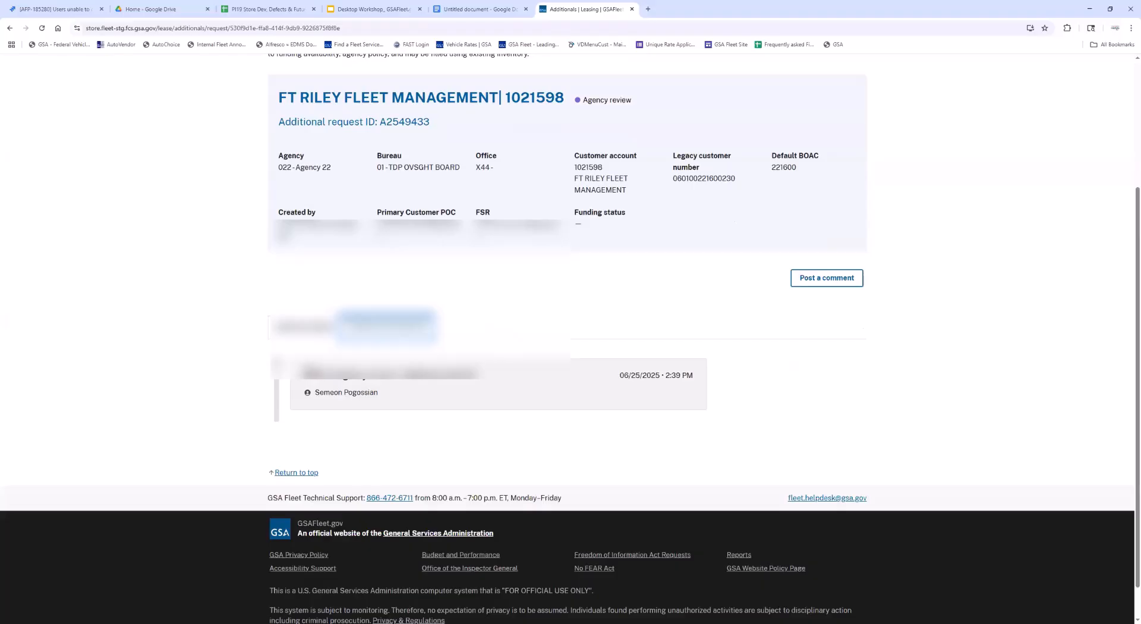
drag(305, 380, 469, 380)
click(460, 383)
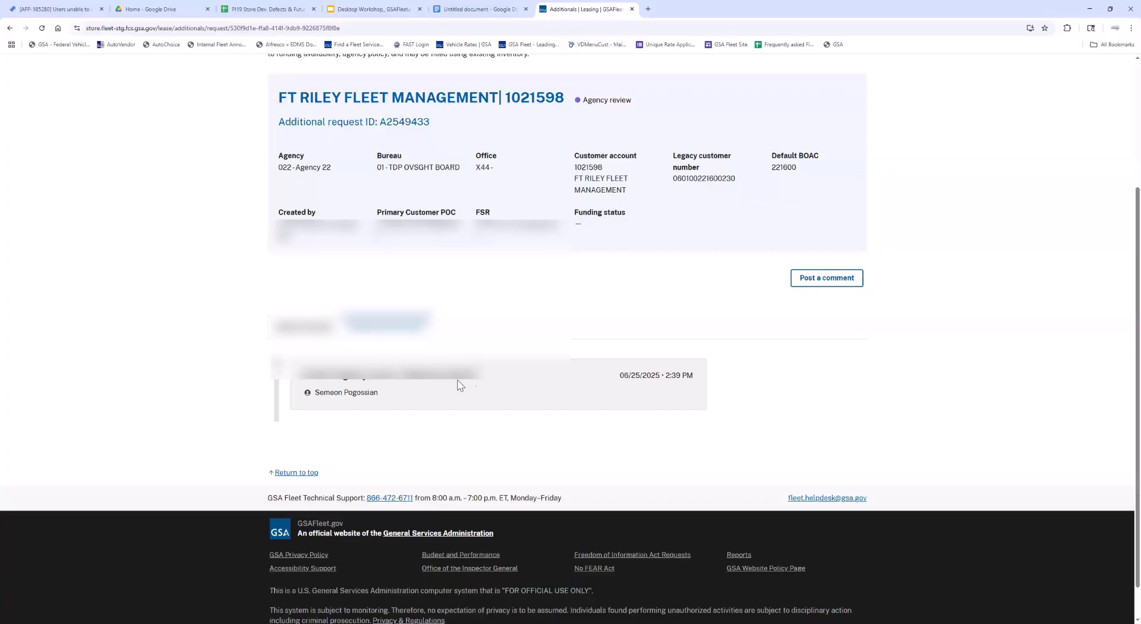
drag(483, 384, 455, 377)
click(452, 379)
drag(616, 375, 684, 375)
click(685, 376)
Post the comment "test" on the request and display it in the activity and comments history.
click(817, 284)
text(test)
click(450, 245)
click(395, 334)
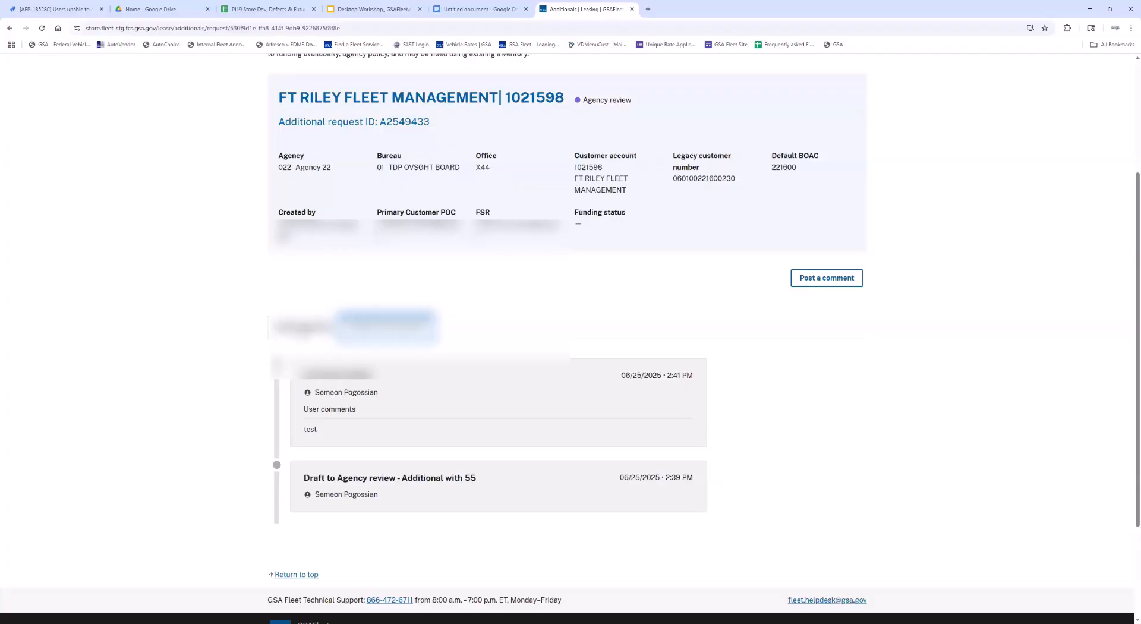
Return to the selection details and review the selected SIN, garage address, towing weight, reason for request, options and supplementary information.
click(301, 328)
scroll(202, 353, down, 1)
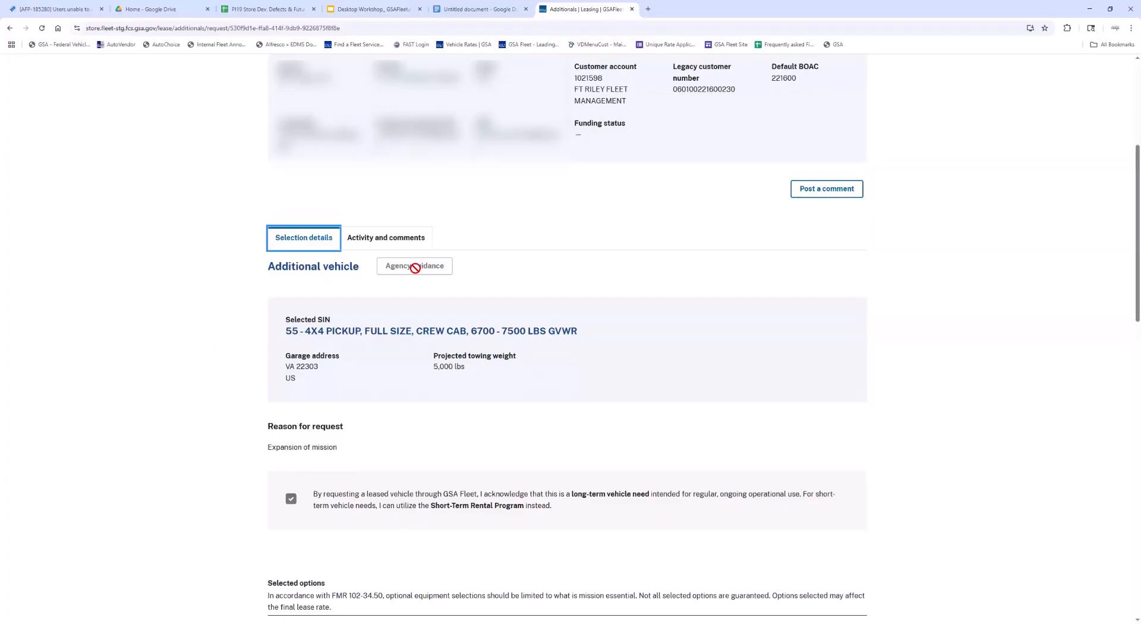
scroll(290, 331, down, 2)
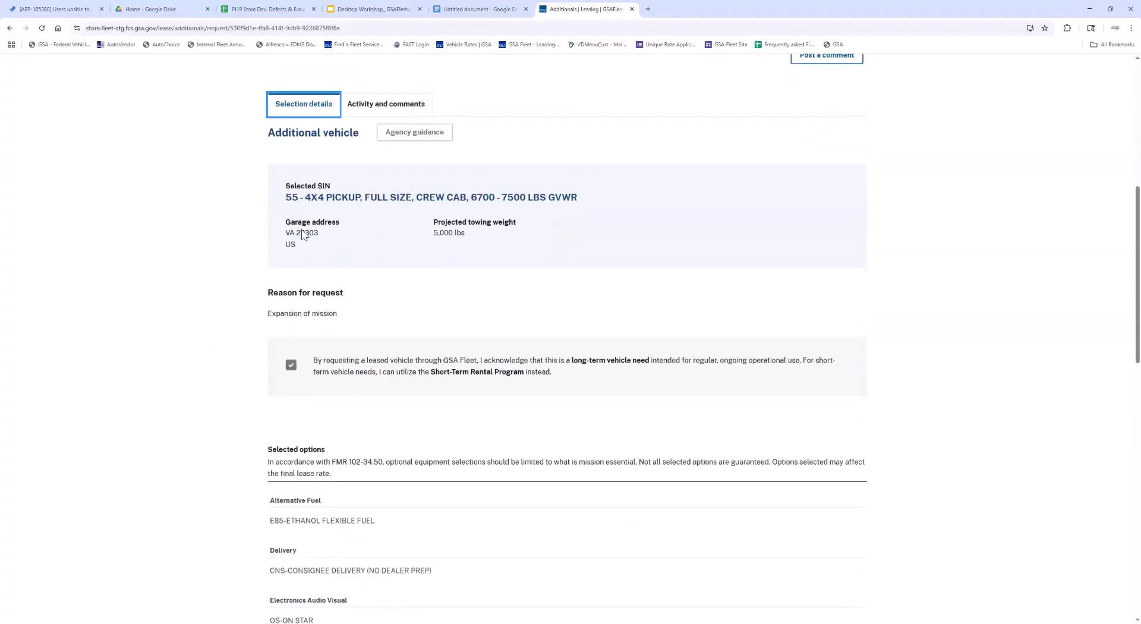
drag(286, 196, 315, 198)
click(326, 201)
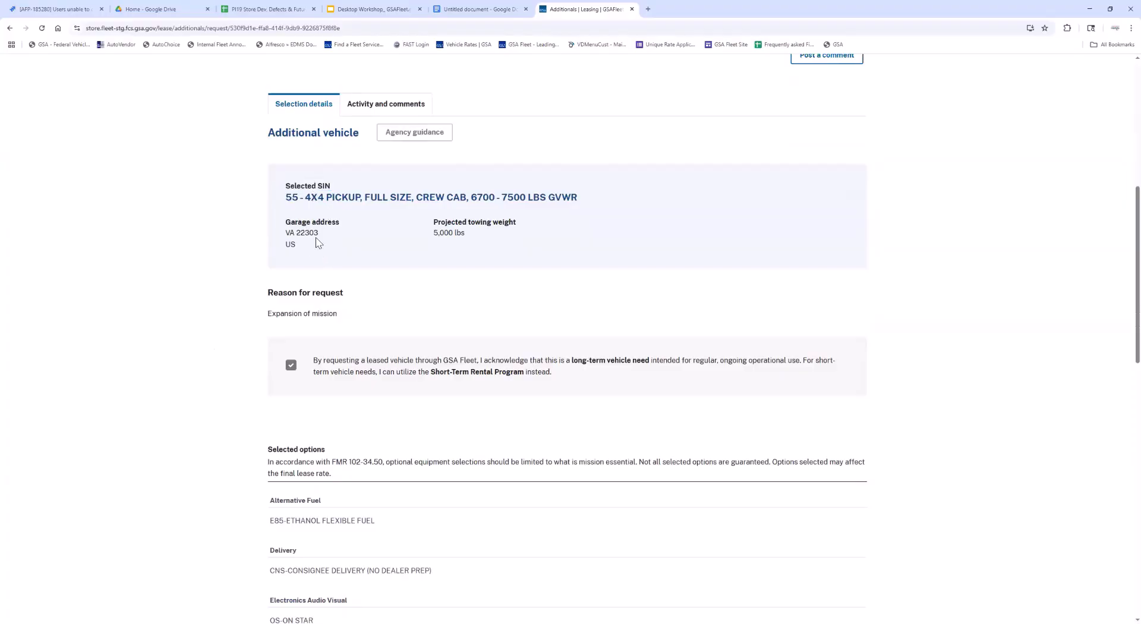
drag(433, 227, 488, 235)
click(488, 236)
scroll(497, 353, down, 1)
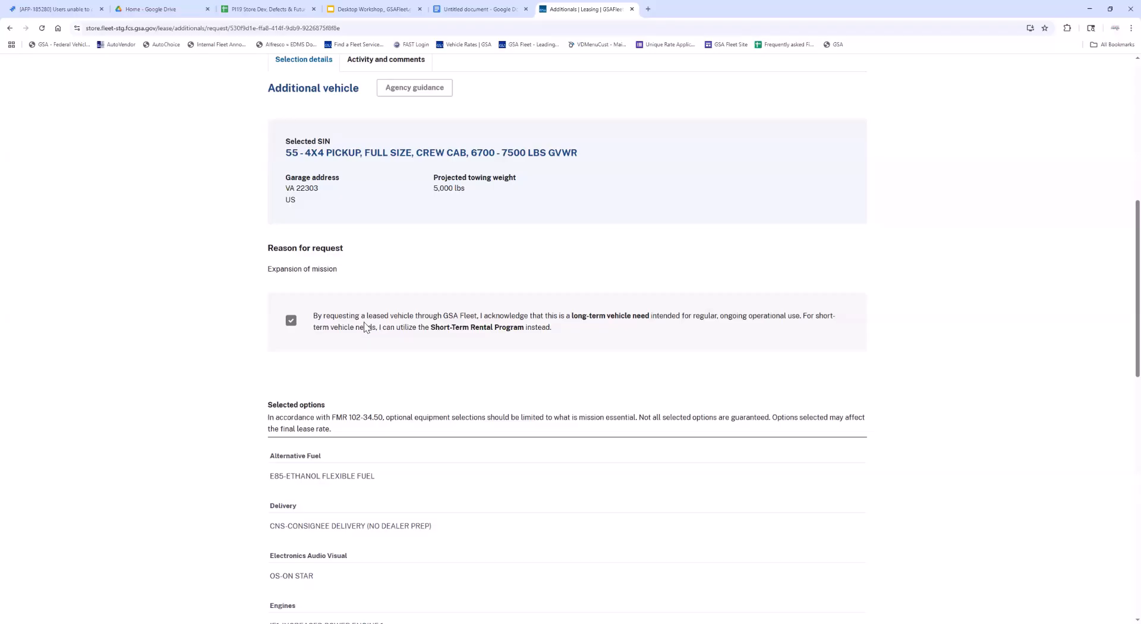
scroll(362, 326, down, 4)
scroll(358, 327, down, 2)
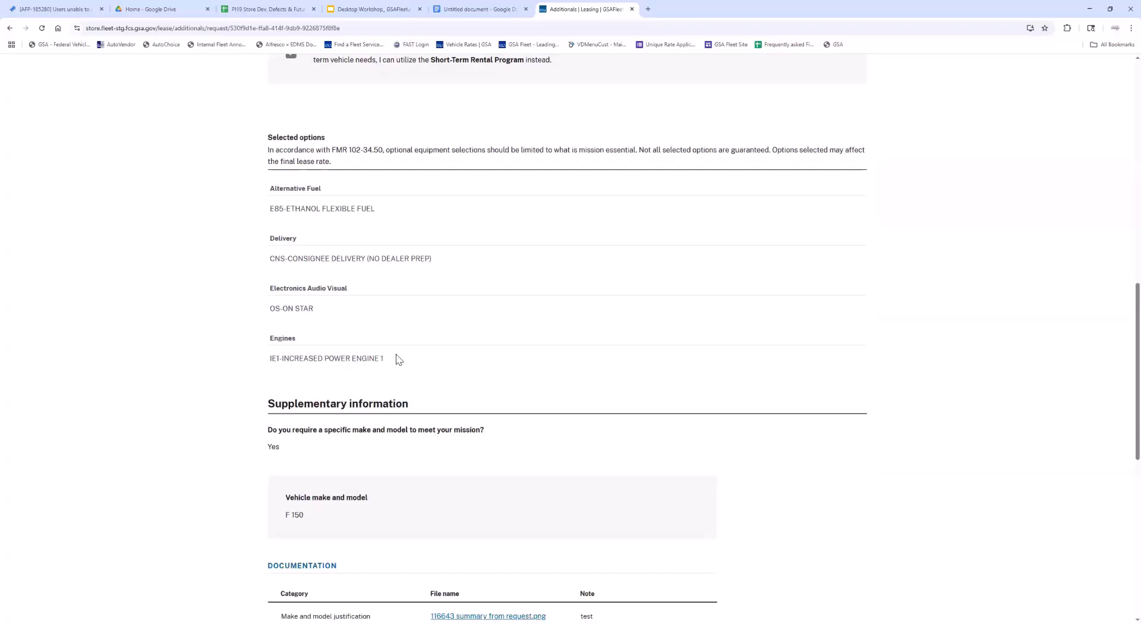
Review the request's supplementary information, including the make and model, attached documentation, special instructions and EISA Section 141 acknowledgement.
scroll(304, 291, down, 2)
scroll(276, 313, down, 1)
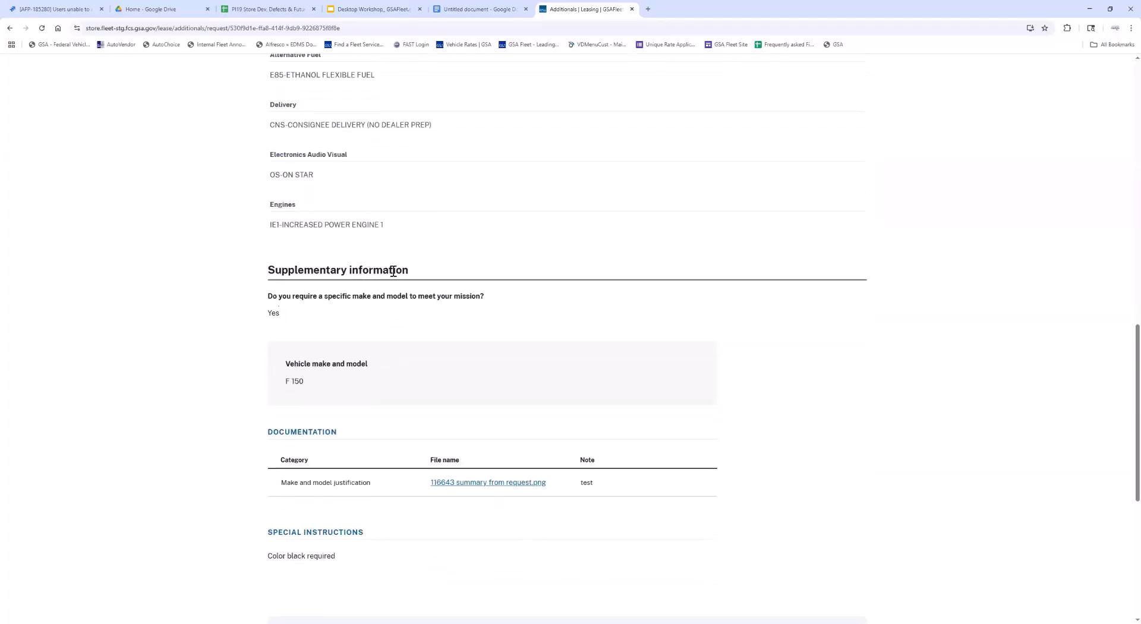
scroll(344, 357, down, 1)
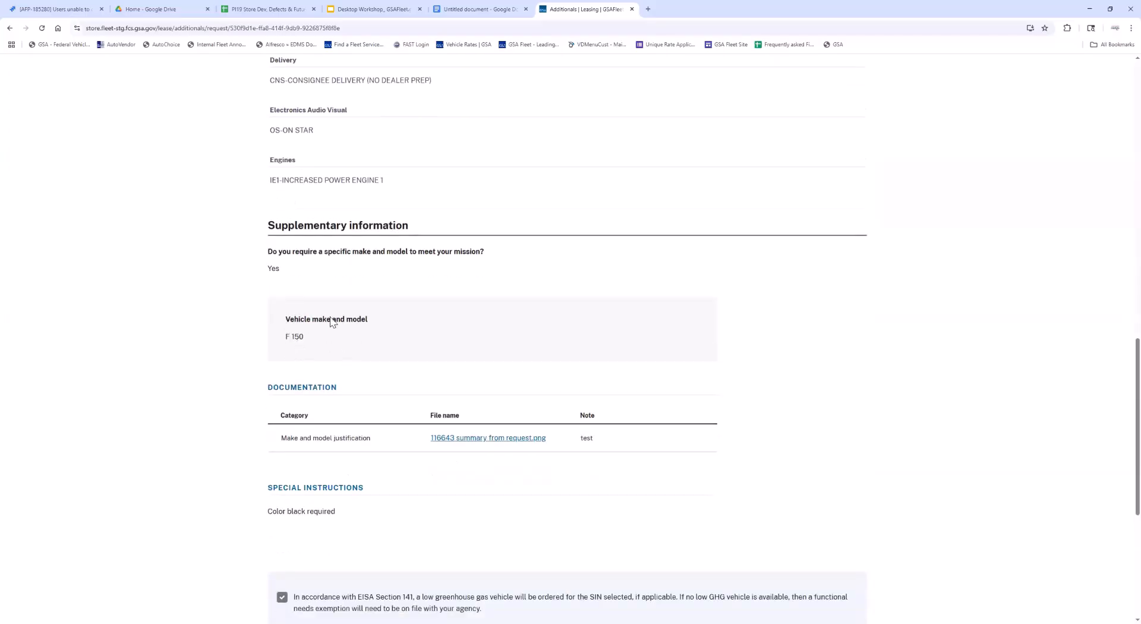
scroll(343, 331, down, 1)
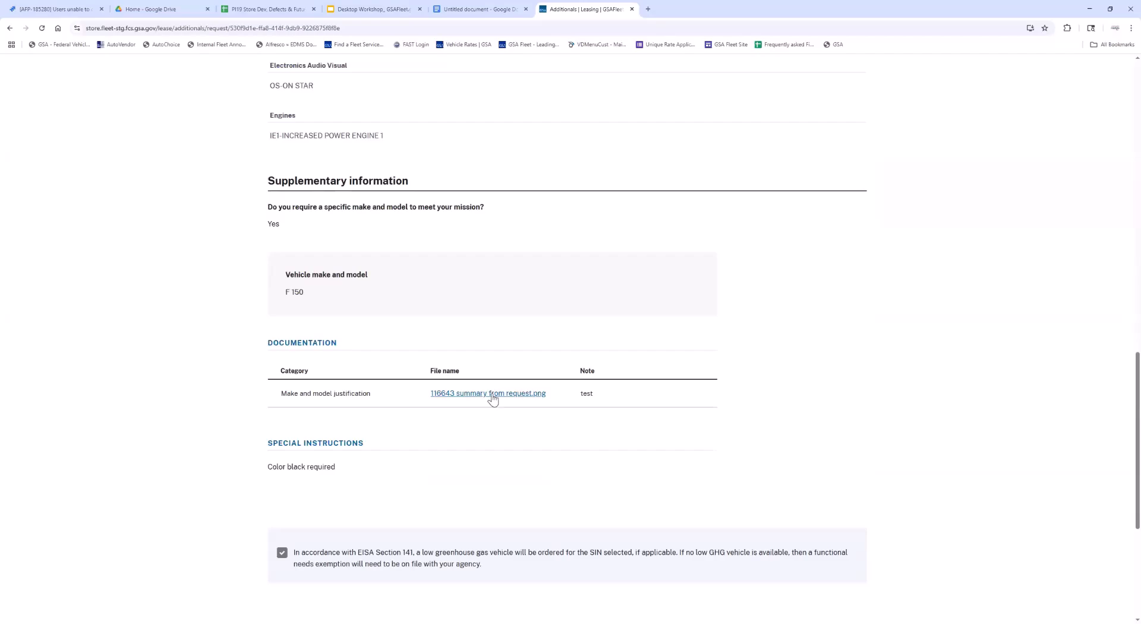
scroll(493, 398, down, 1)
drag(264, 423, 349, 425)
click(325, 421)
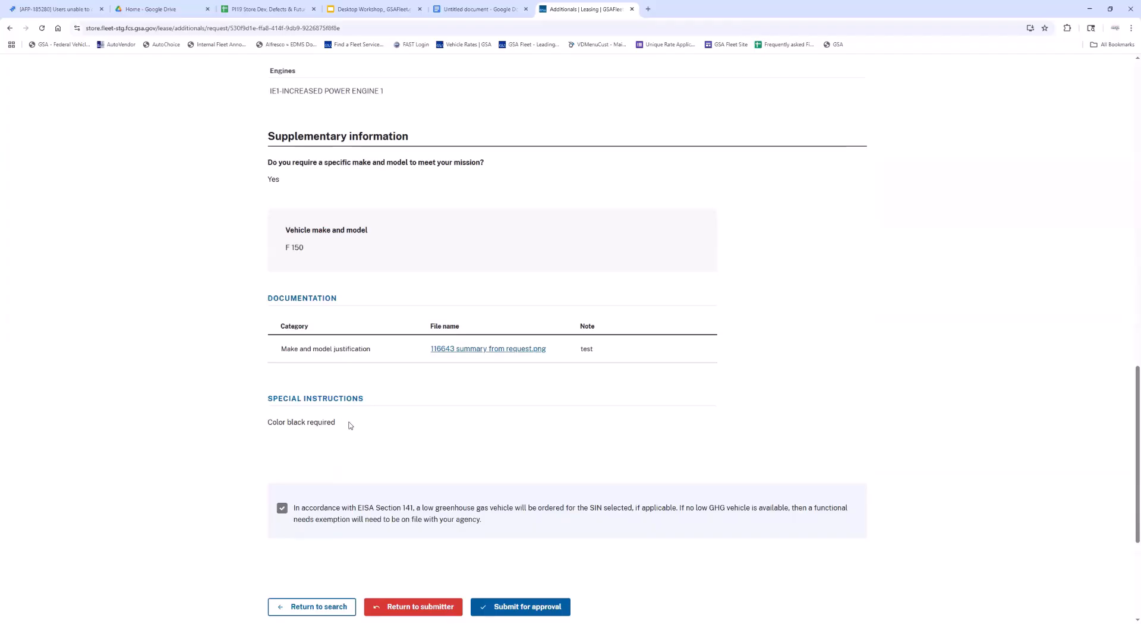
scroll(344, 424, down, 1)
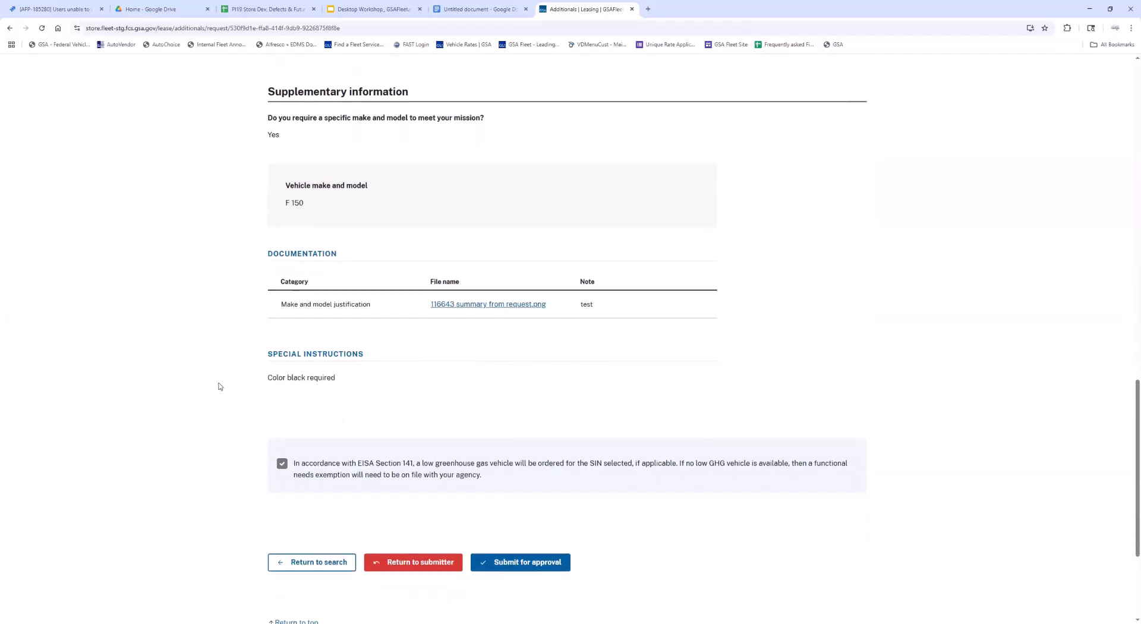
scroll(238, 383, down, 1)
scroll(351, 373, down, 1)
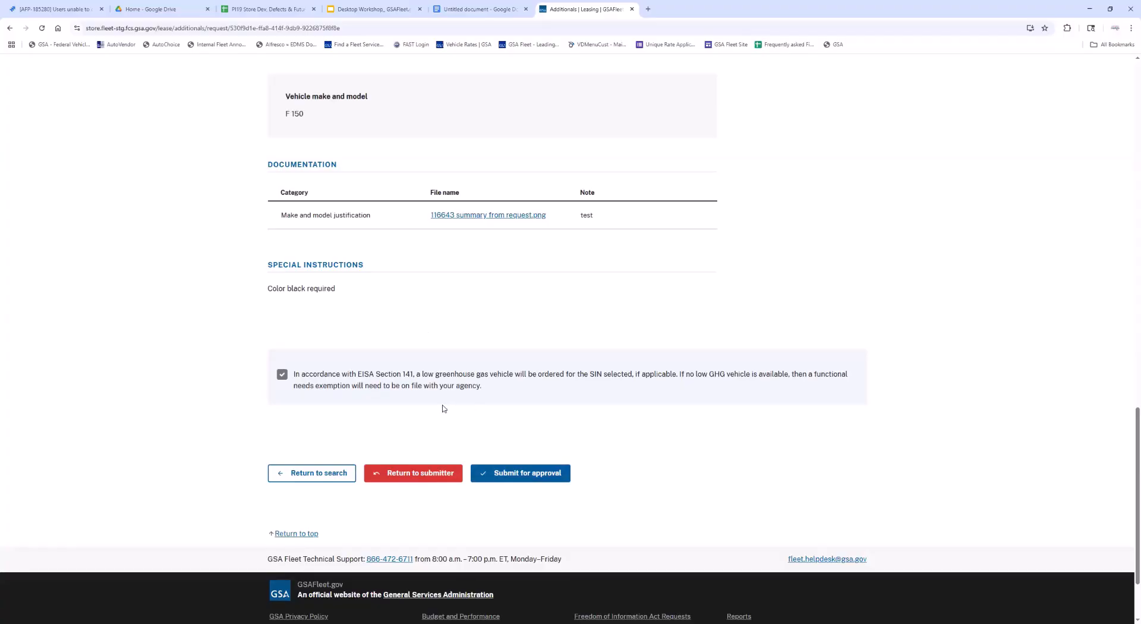
Leave the request for the search results, and reopen the same request down to its approval actions.
click(327, 479)
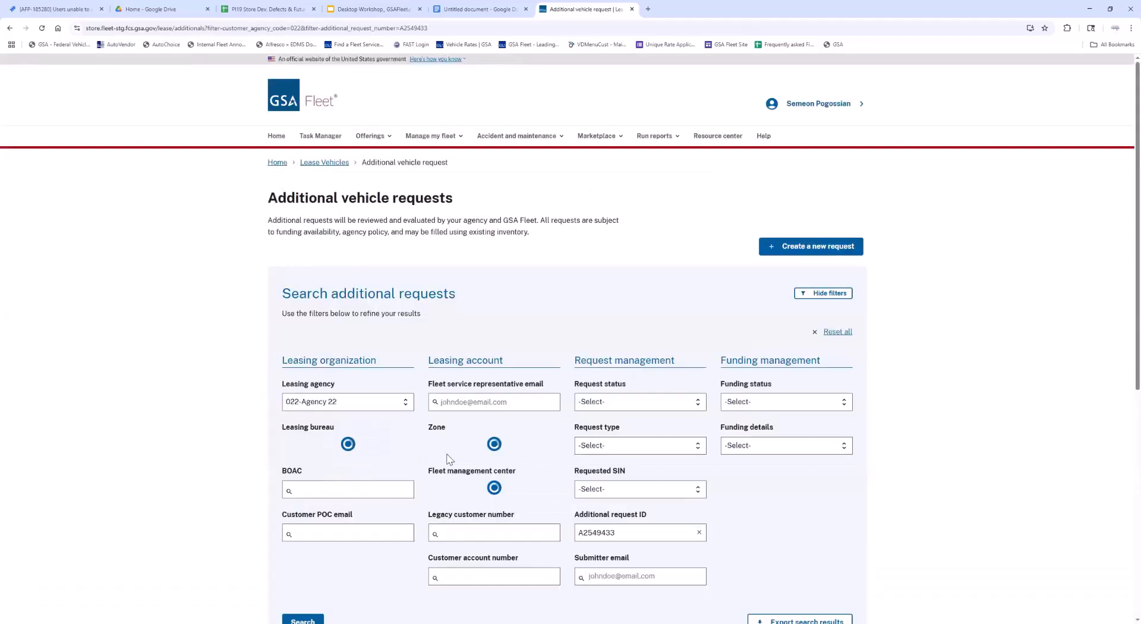
scroll(449, 459, down, 5)
click(325, 503)
scroll(487, 470, down, 2)
scroll(488, 469, down, 20)
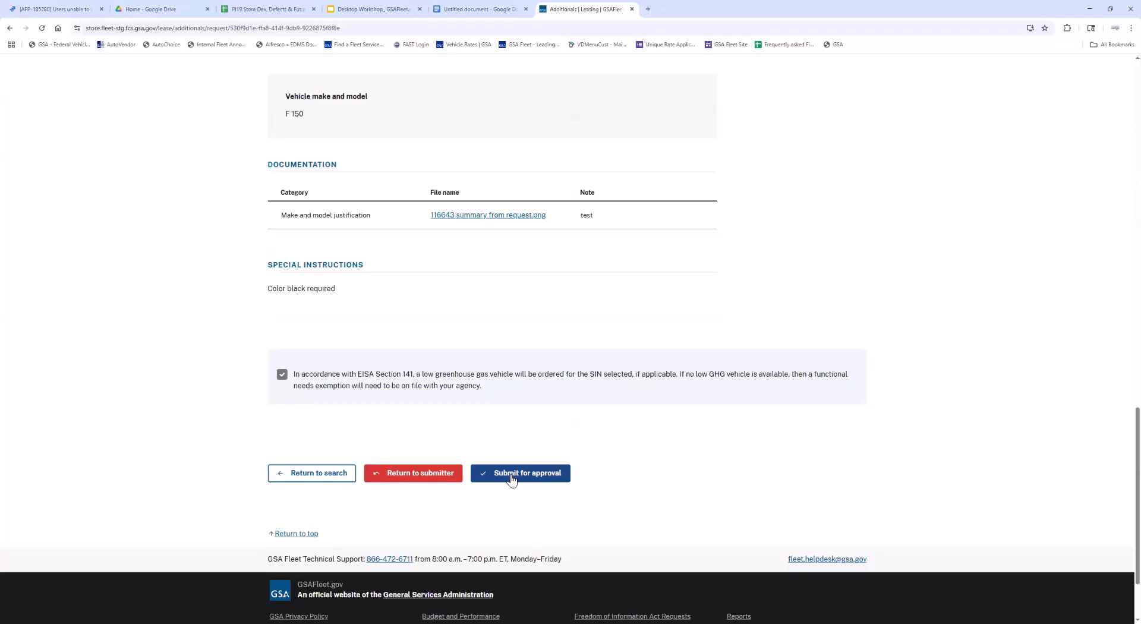
Return the request to its submitter with the reason "returning", copying the request ID before confirming the return.
click(411, 479)
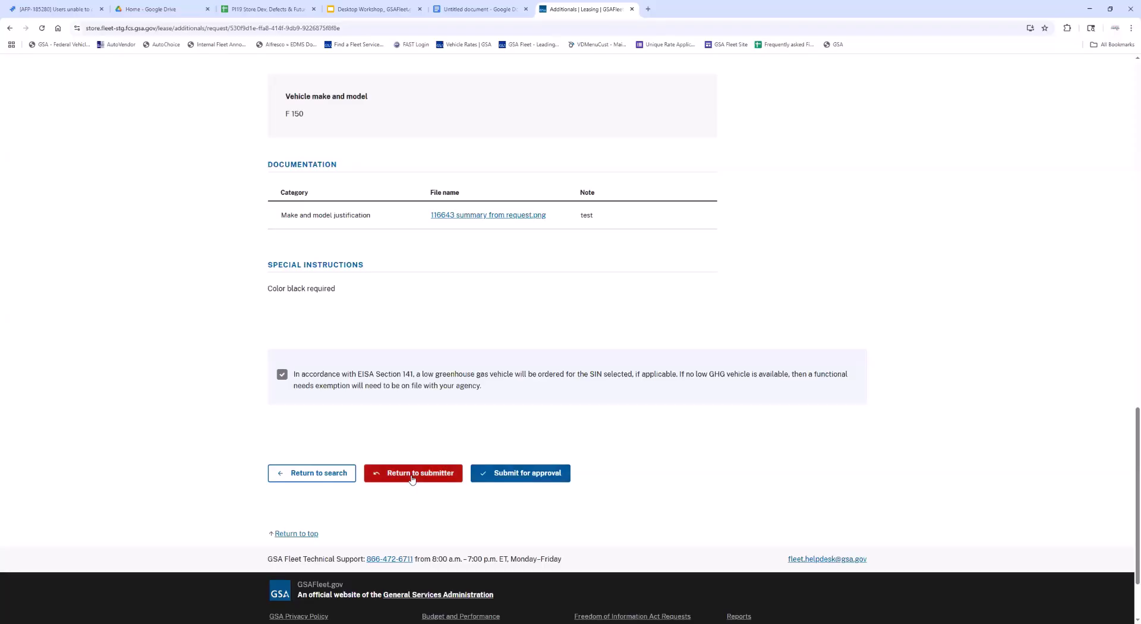
click(412, 479)
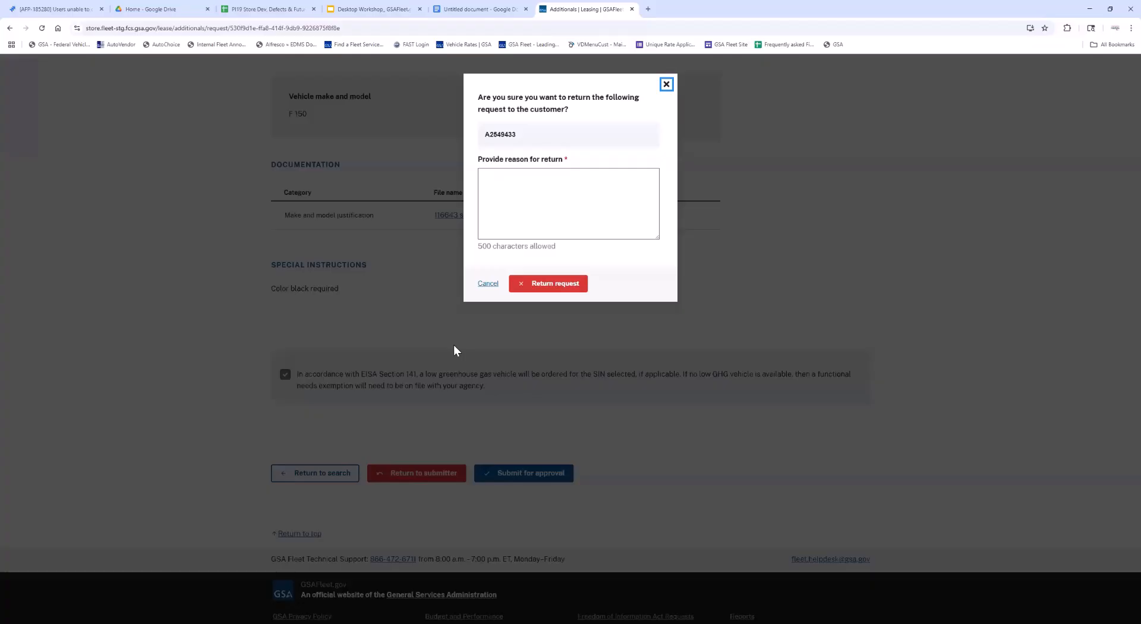
click(520, 183)
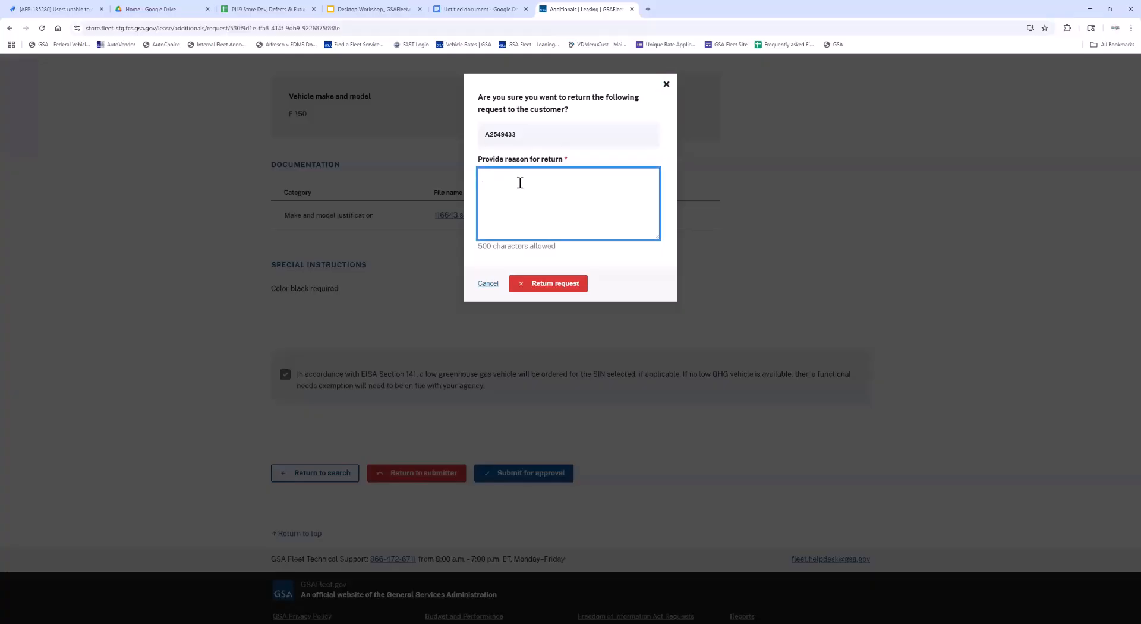
text(returning)
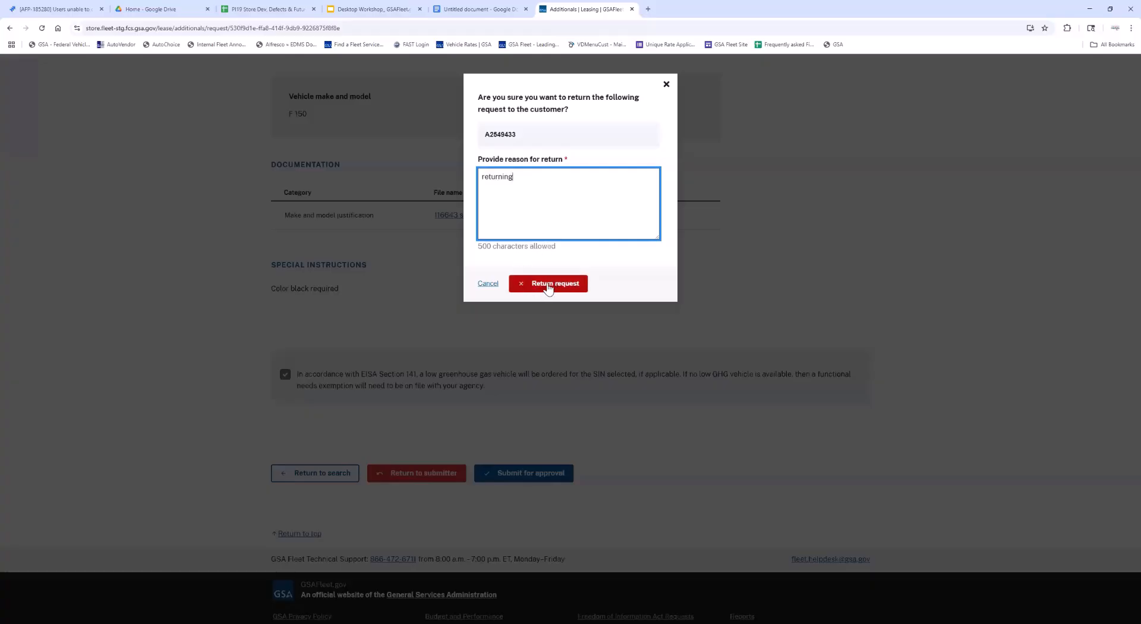
double_click(515, 136)
right_click(502, 134)
click(526, 146)
click(558, 284)
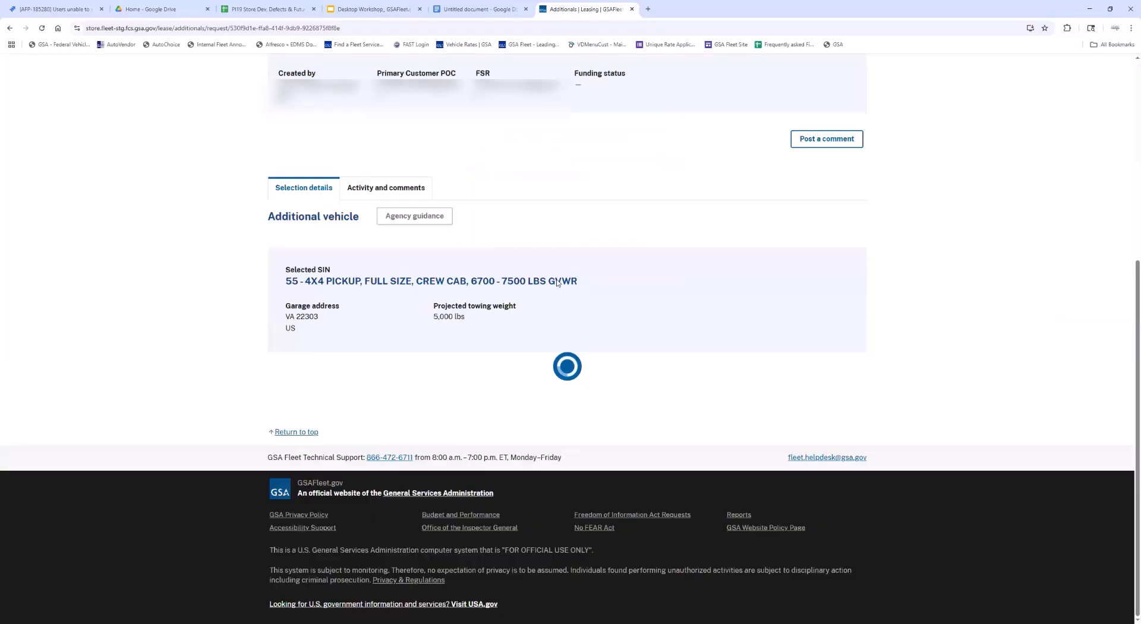
Check the returned request's status in the search results, and open the request to resubmit it for approval with its existing details.
scroll(545, 256, down, 5)
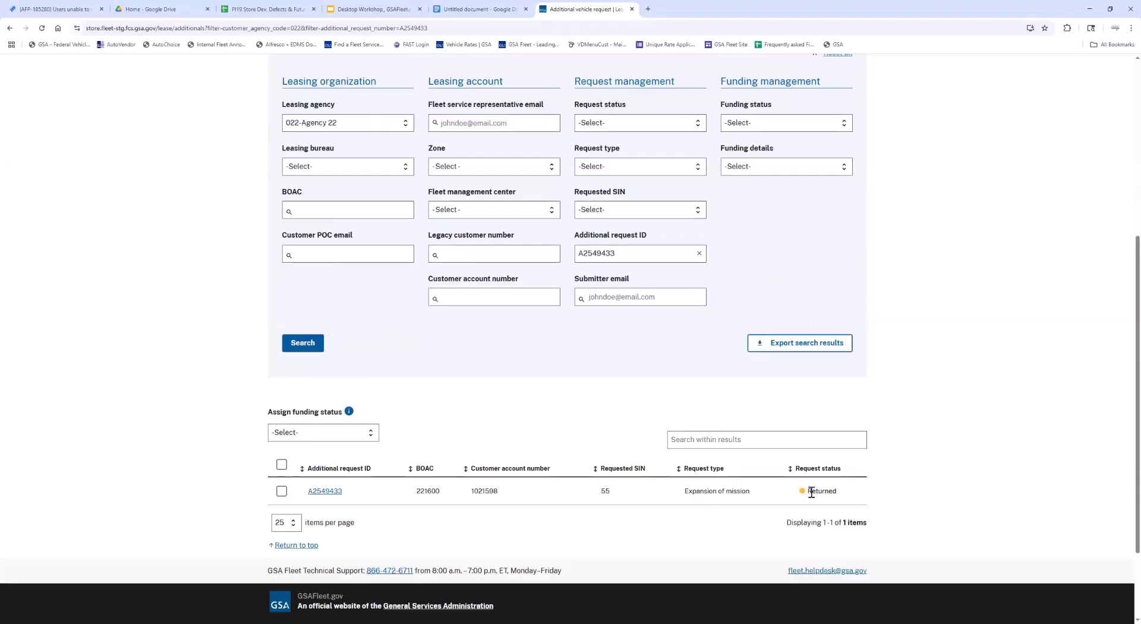
click(327, 495)
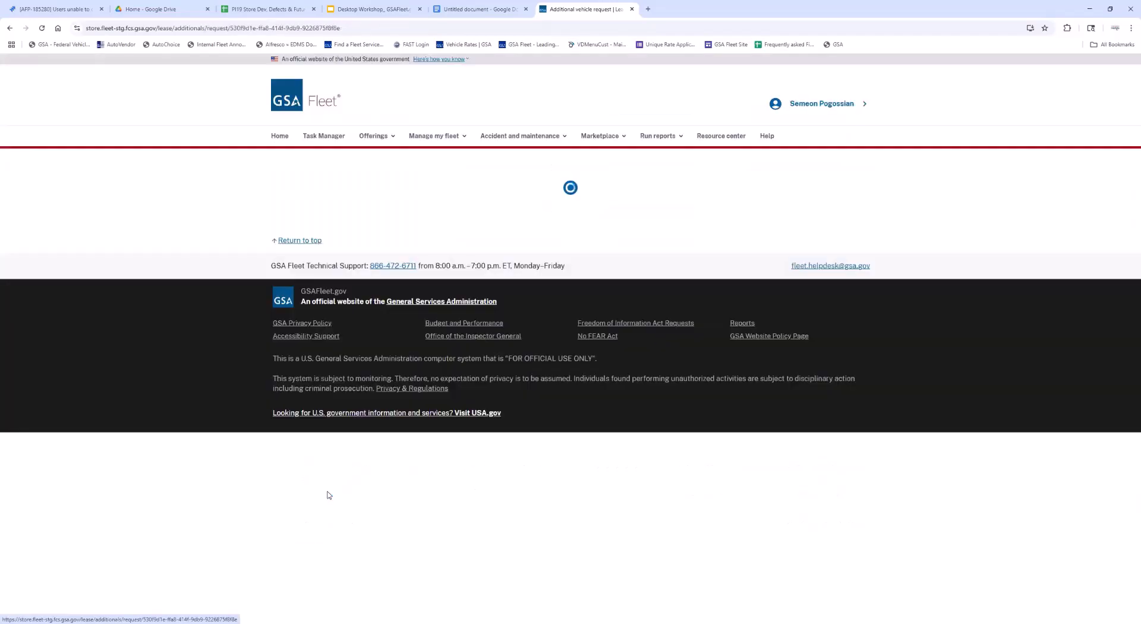
scroll(653, 388, down, 3)
scroll(653, 388, down, 15)
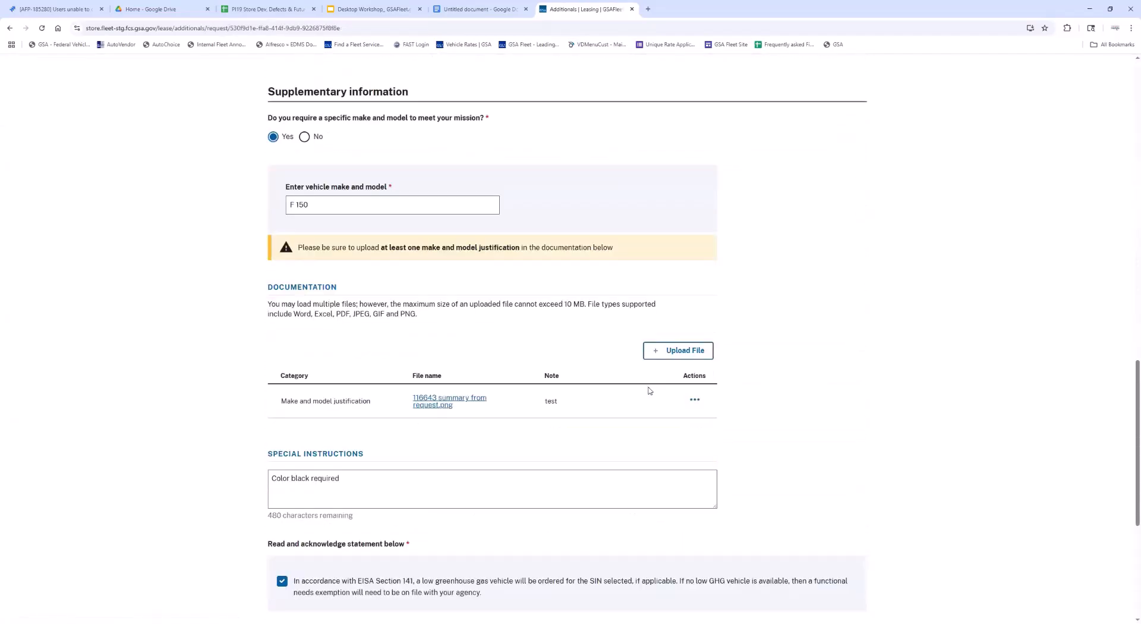
scroll(389, 401, down, 2)
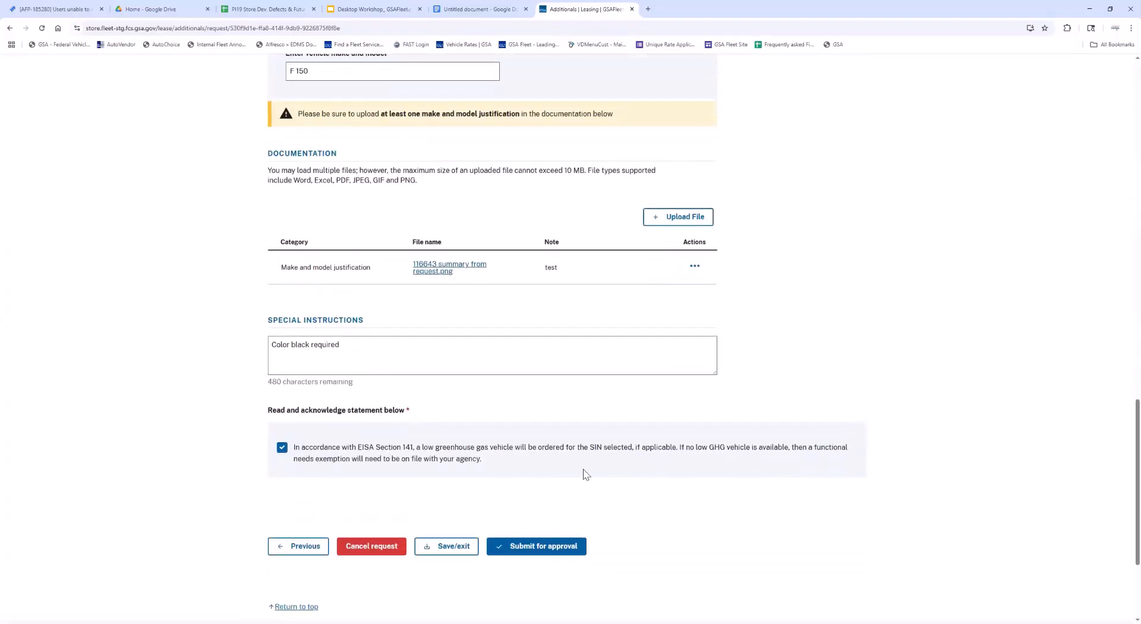
click(532, 550)
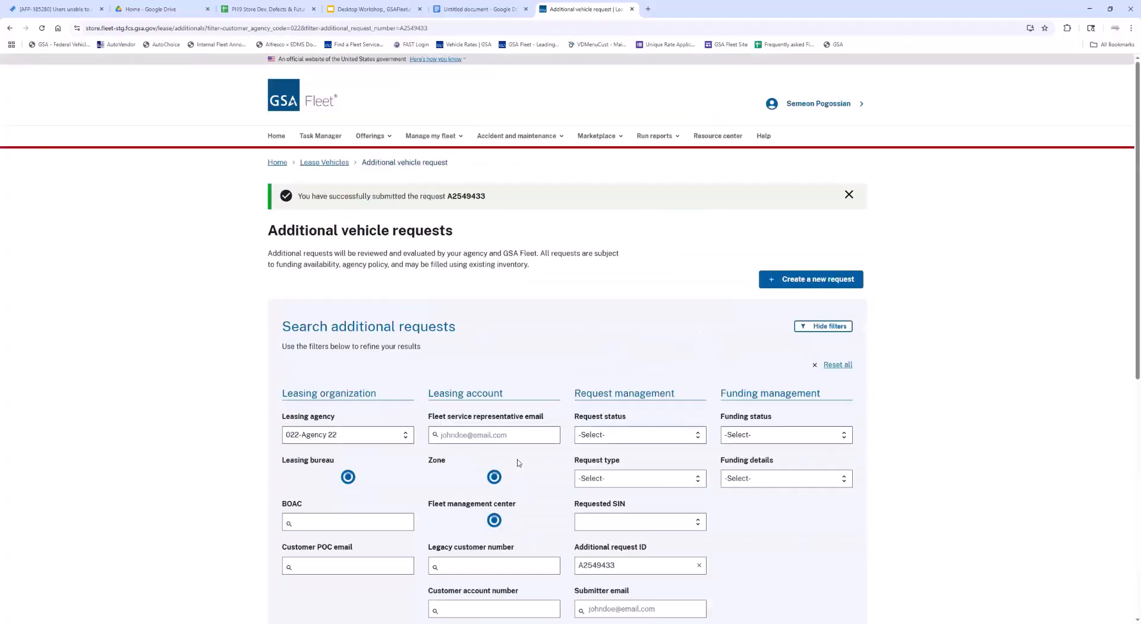
Reopen the resubmitted request from the search results as agency reviewer and submit it for GSA approval.
scroll(518, 461, down, 5)
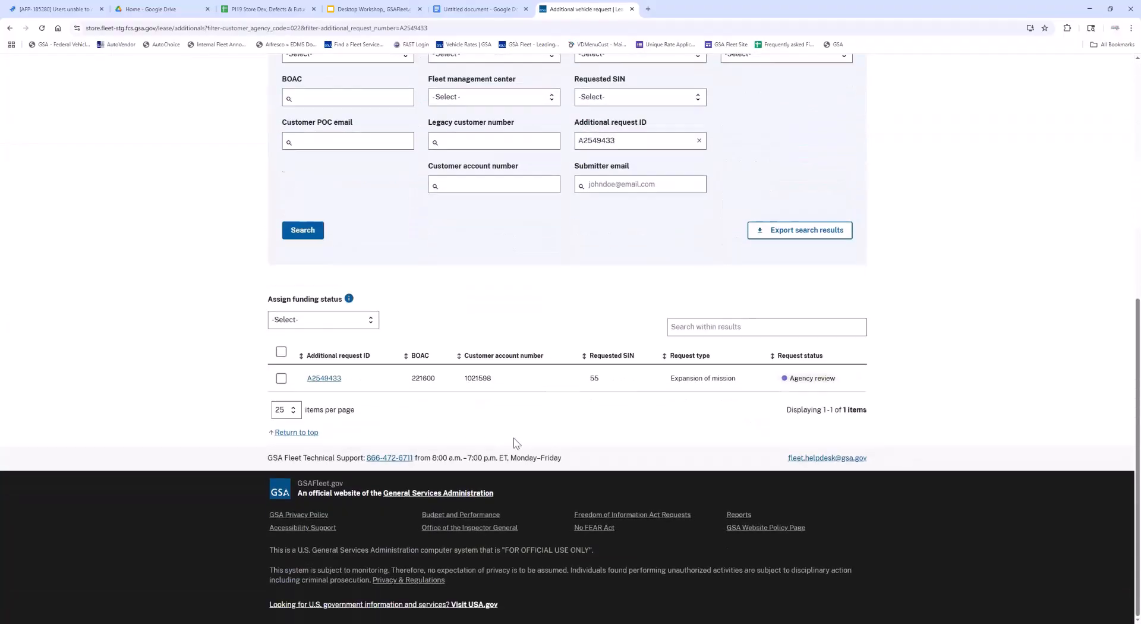
click(330, 381)
scroll(204, 392, down, 3)
scroll(203, 392, down, 15)
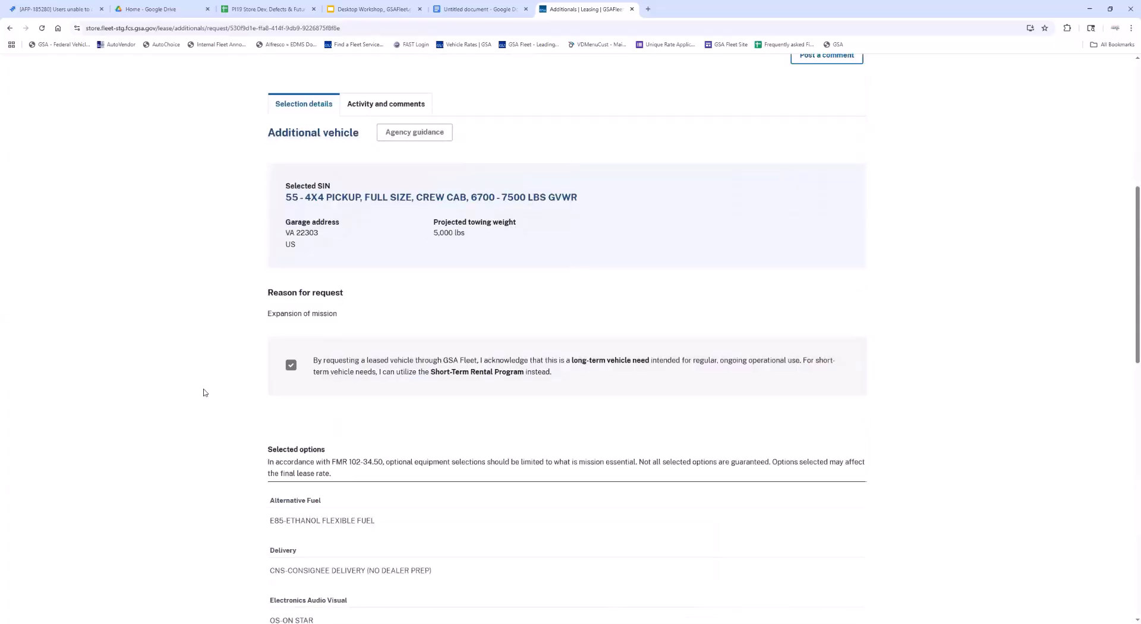
scroll(204, 392, down, 2)
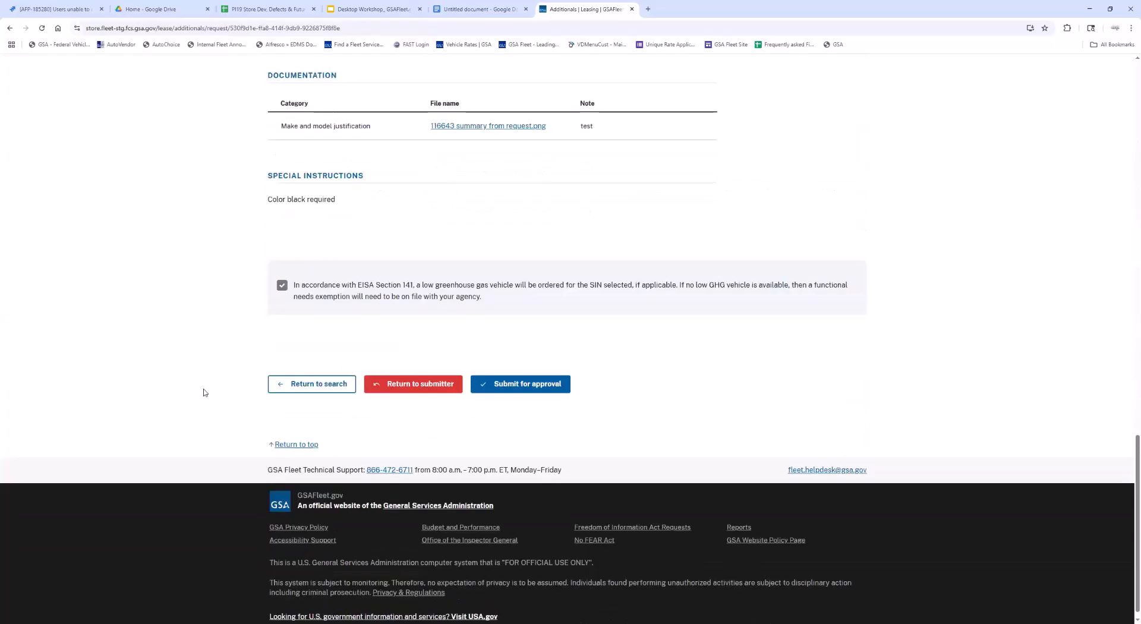
scroll(204, 392, up, 2)
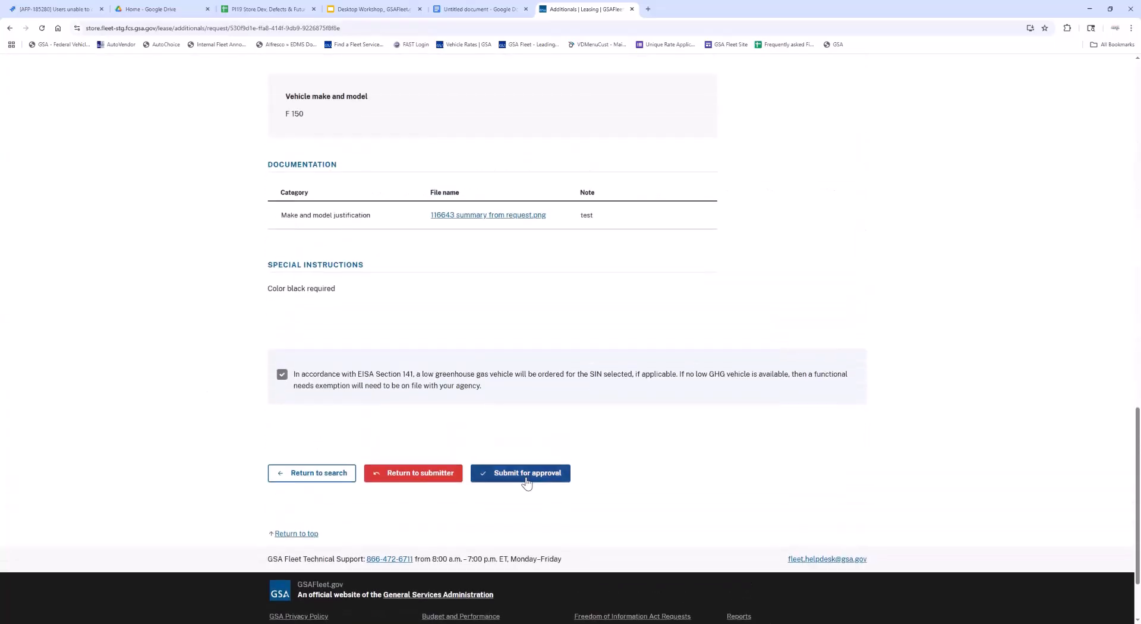
click(526, 480)
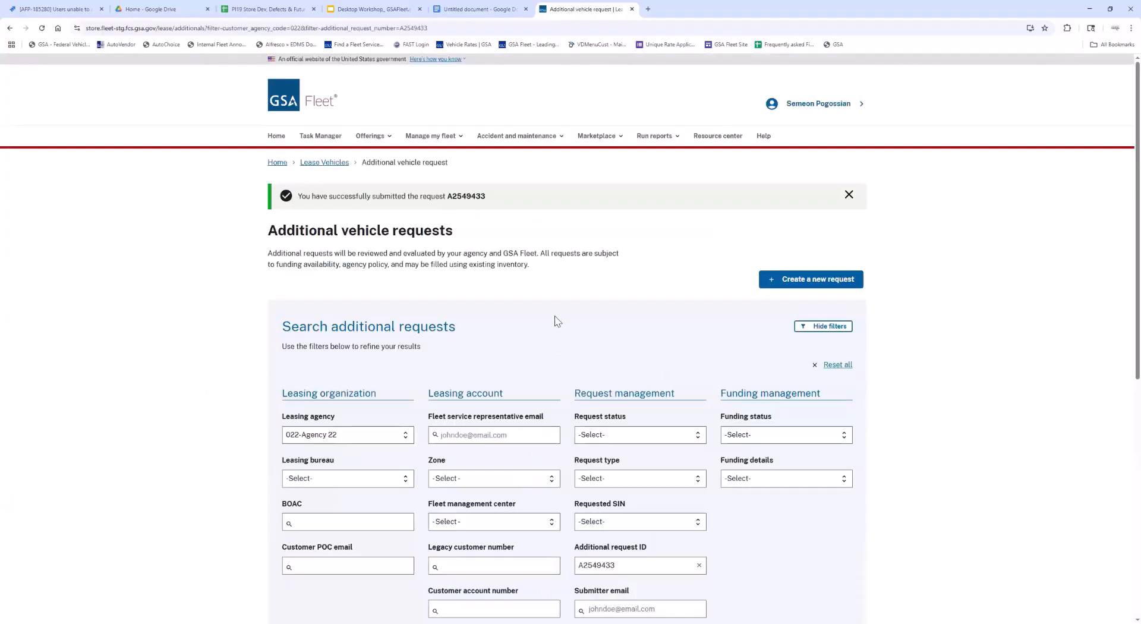
Check the submission confirmation and the request's status in the search results.
scroll(557, 314, down, 2)
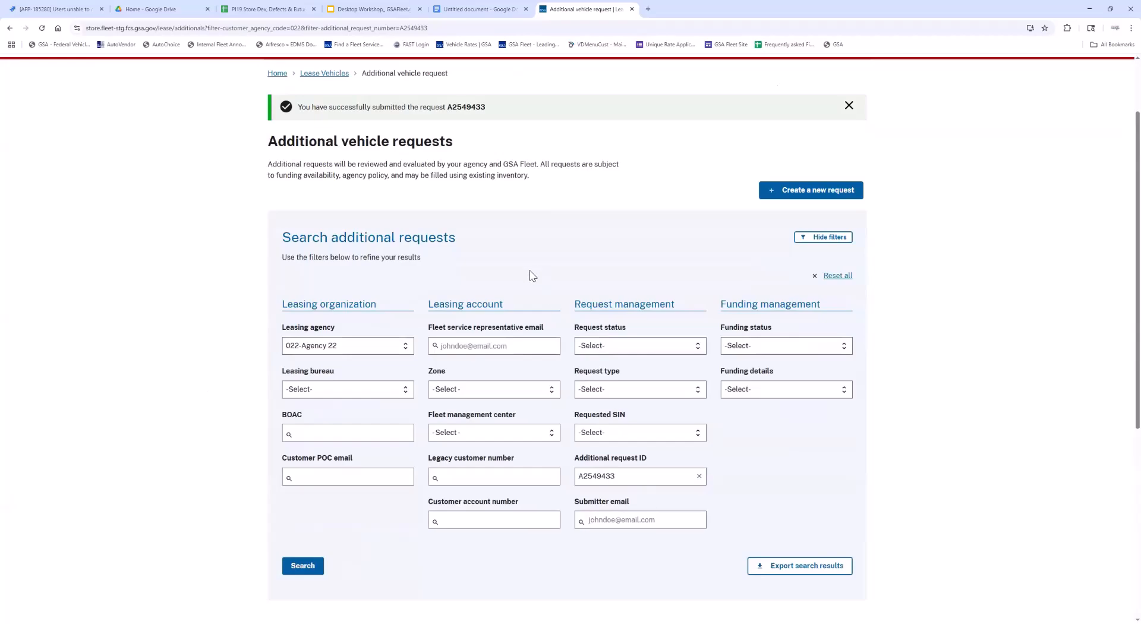
scroll(537, 267, up, 2)
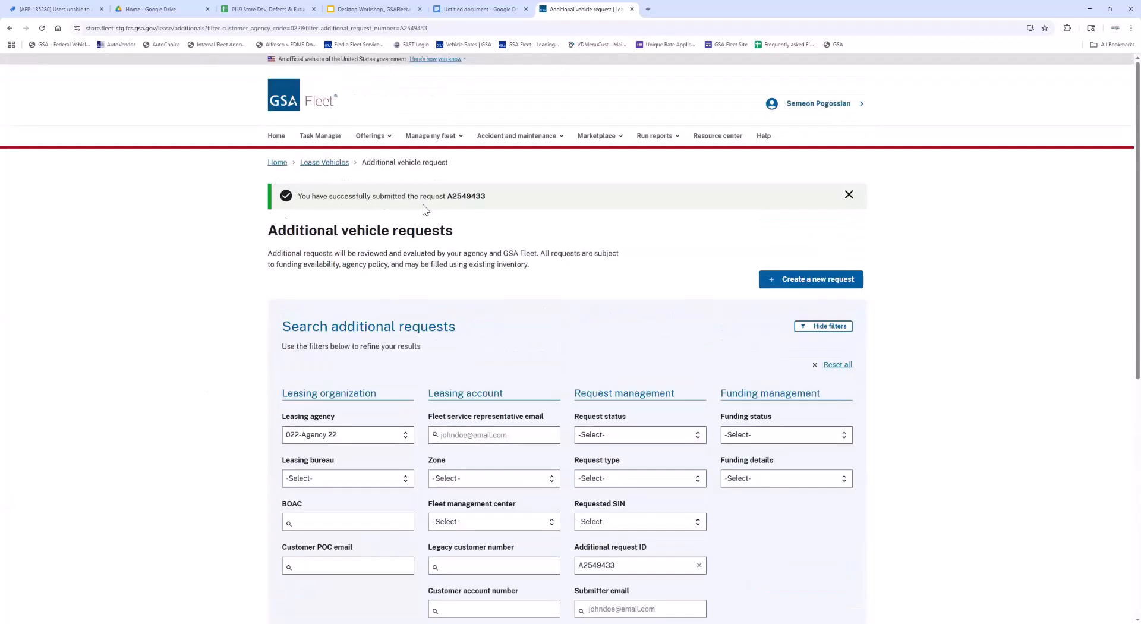
scroll(571, 201, down, 5)
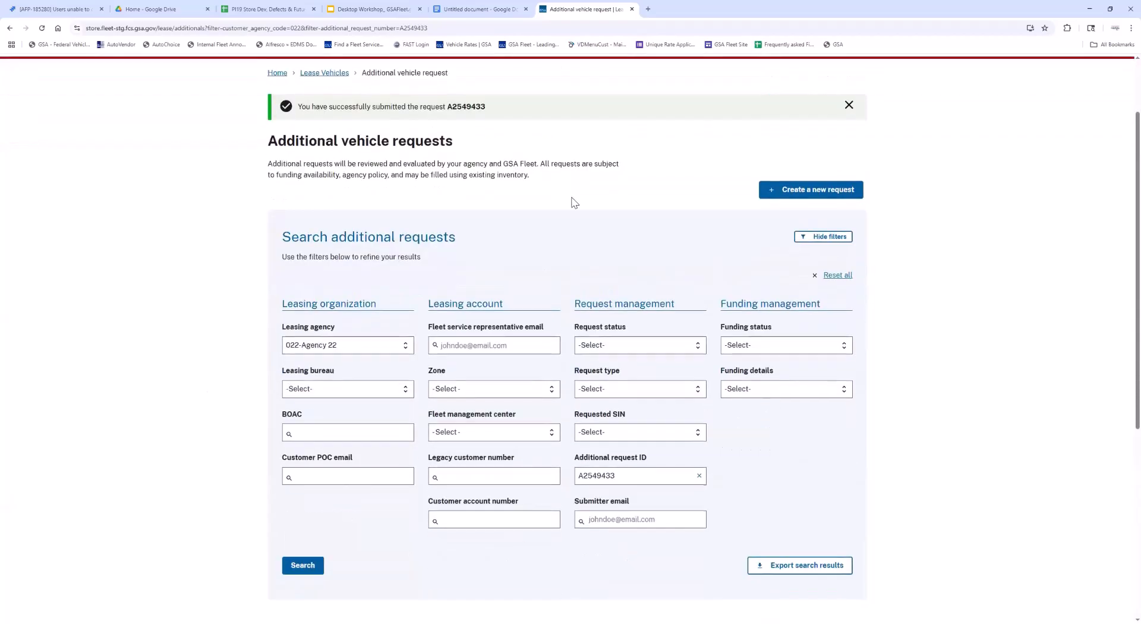
scroll(618, 289, down, 2)
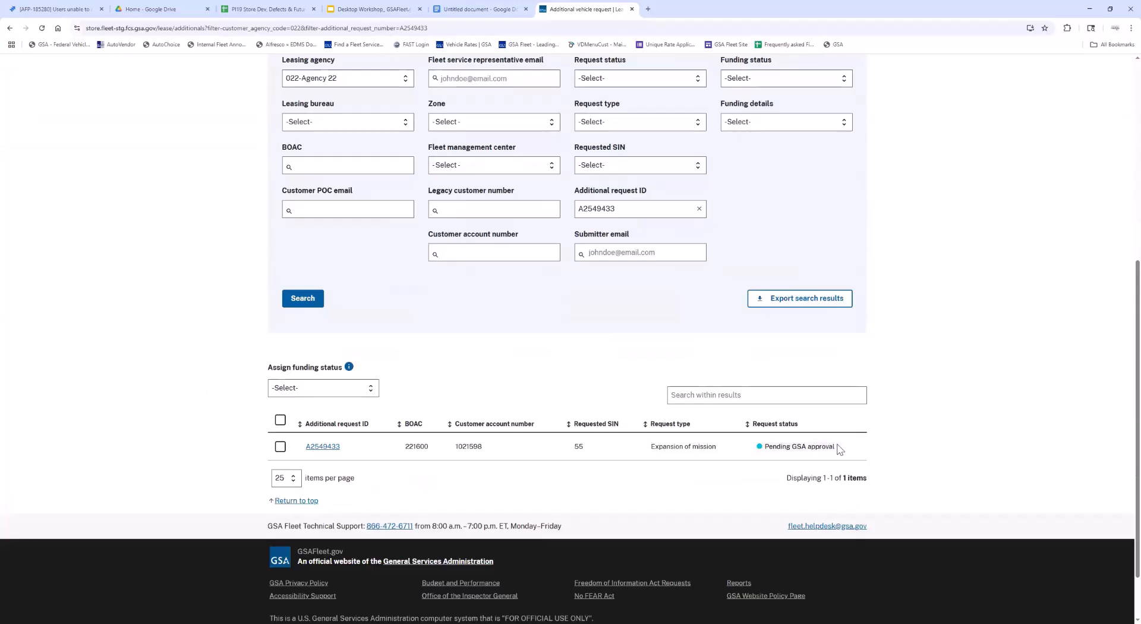
drag(839, 449, 766, 449)
click(769, 448)
scroll(678, 351, up, 5)
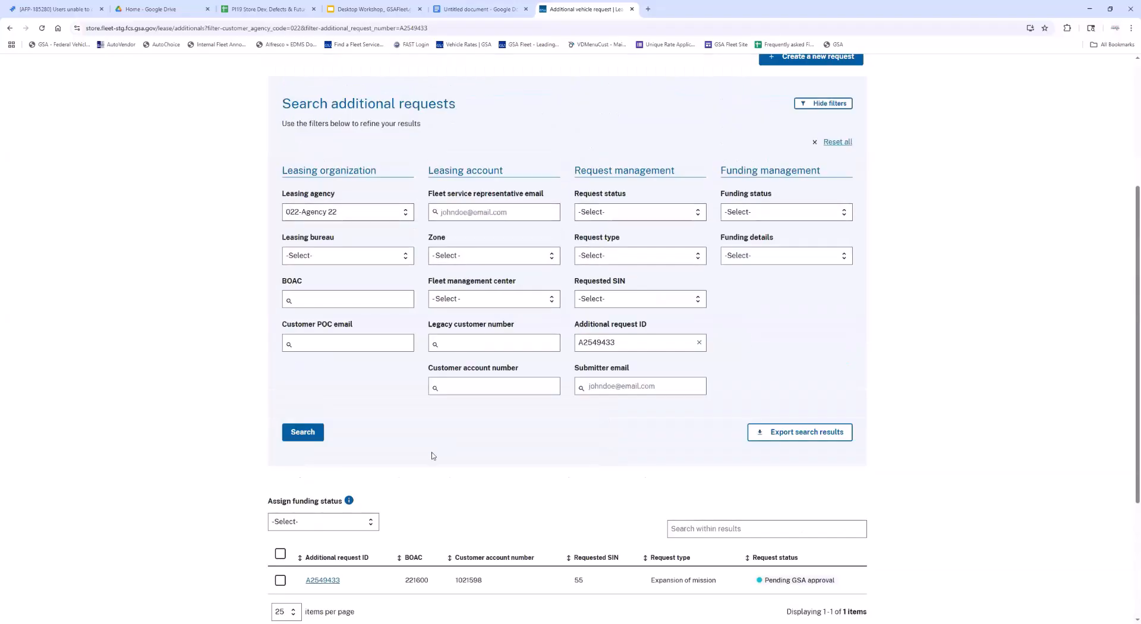
scroll(357, 387, down, 2)
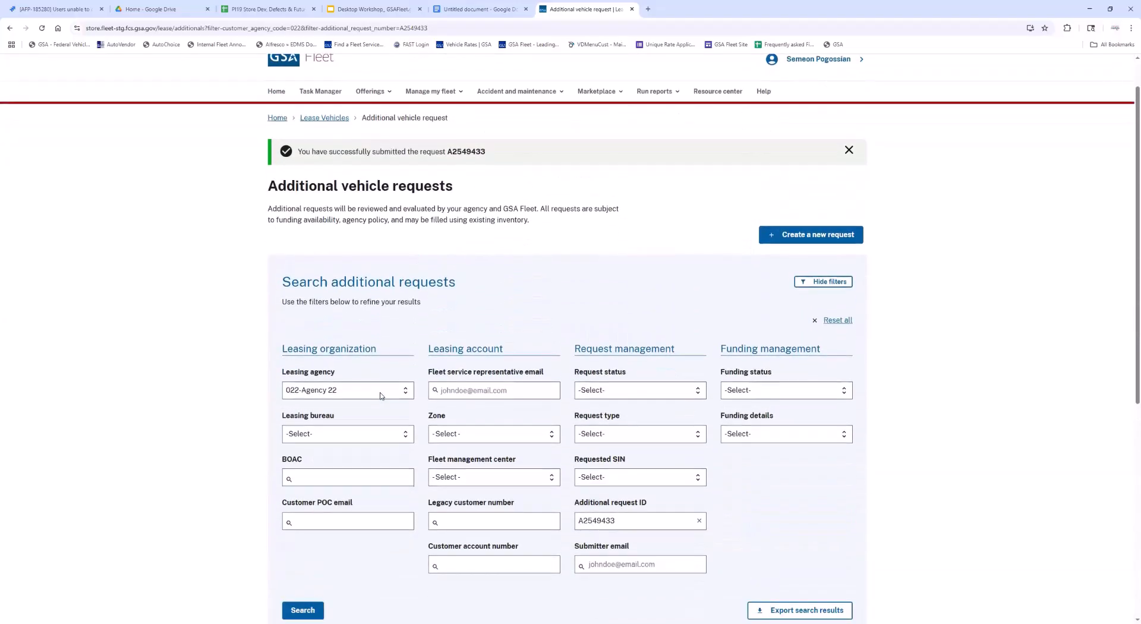
scroll(402, 381, down, 1)
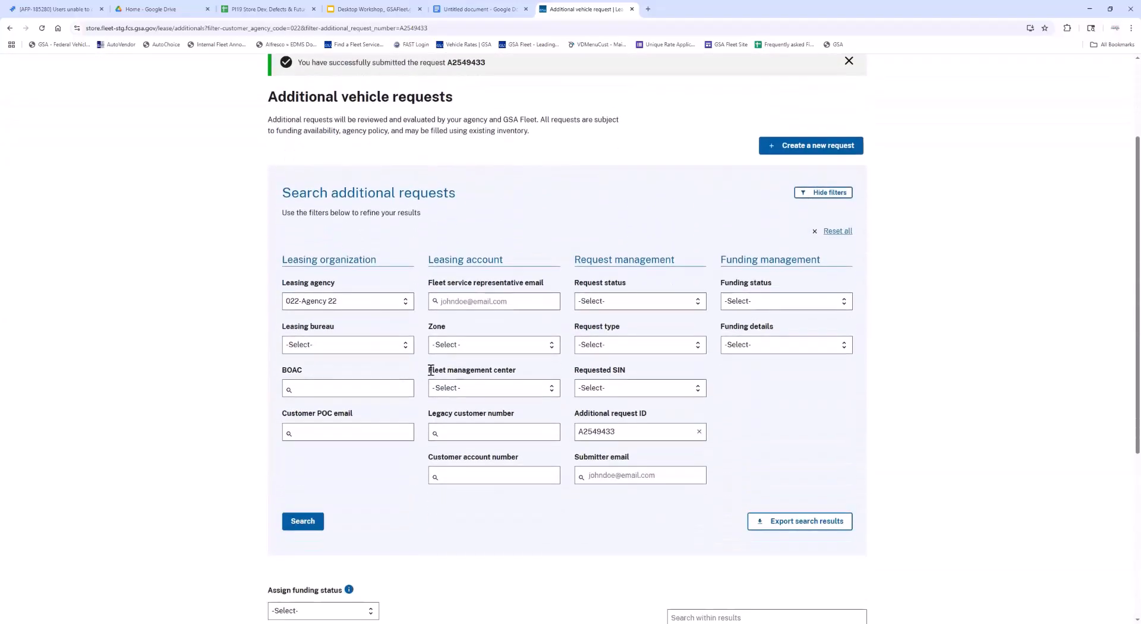